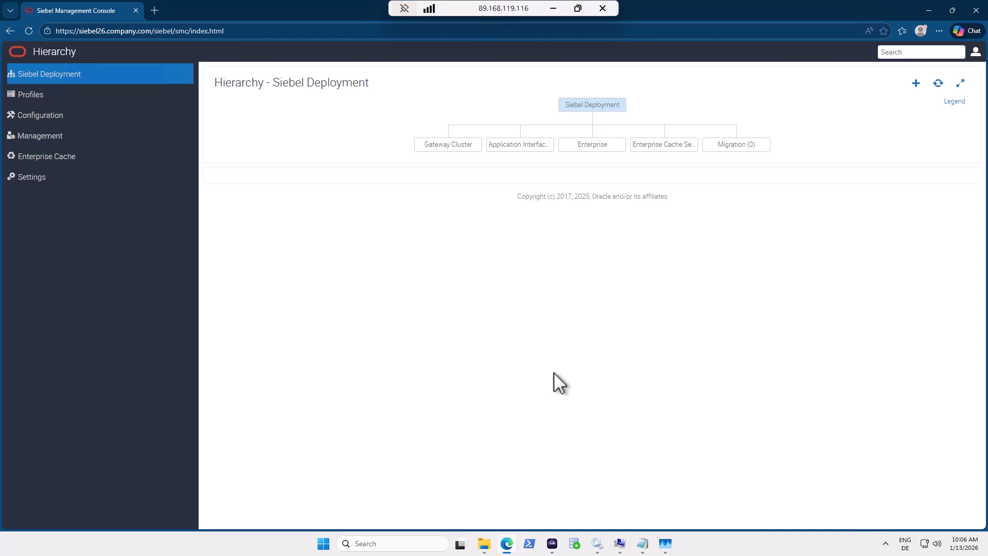
Show the oracle-siebeldev container terminal and highlight the Oracle Database 23ai Free version and release text.
click(552, 543)
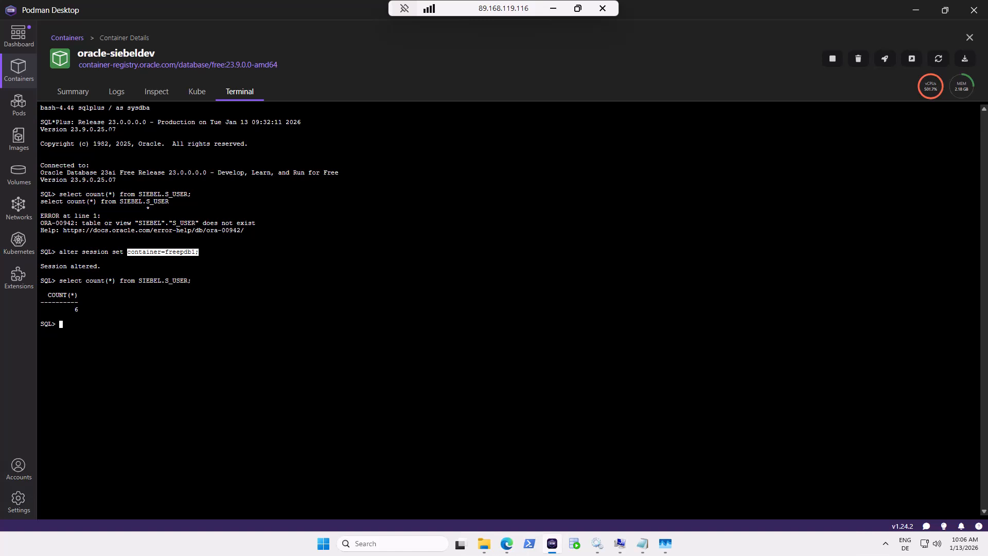
drag(67, 129, 119, 129)
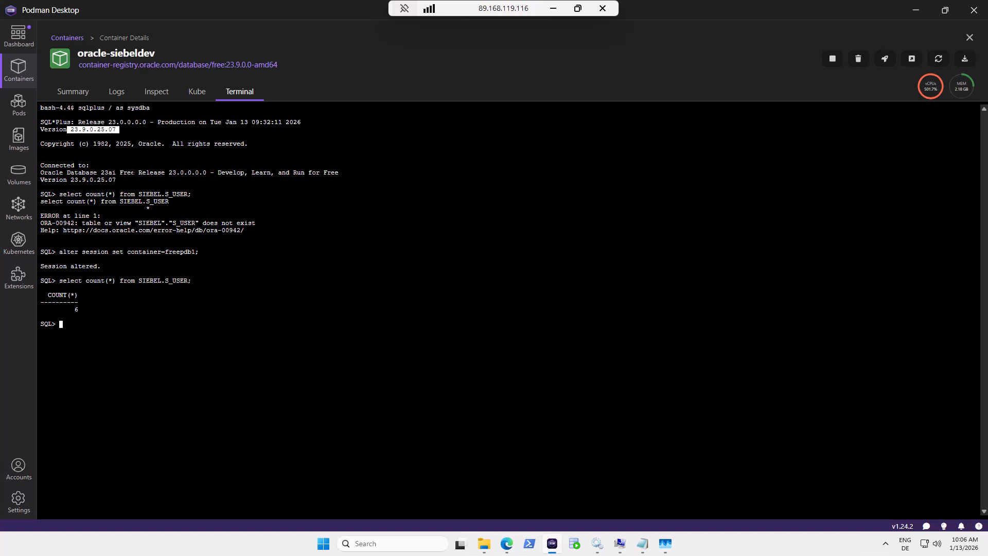
drag(97, 172, 180, 173)
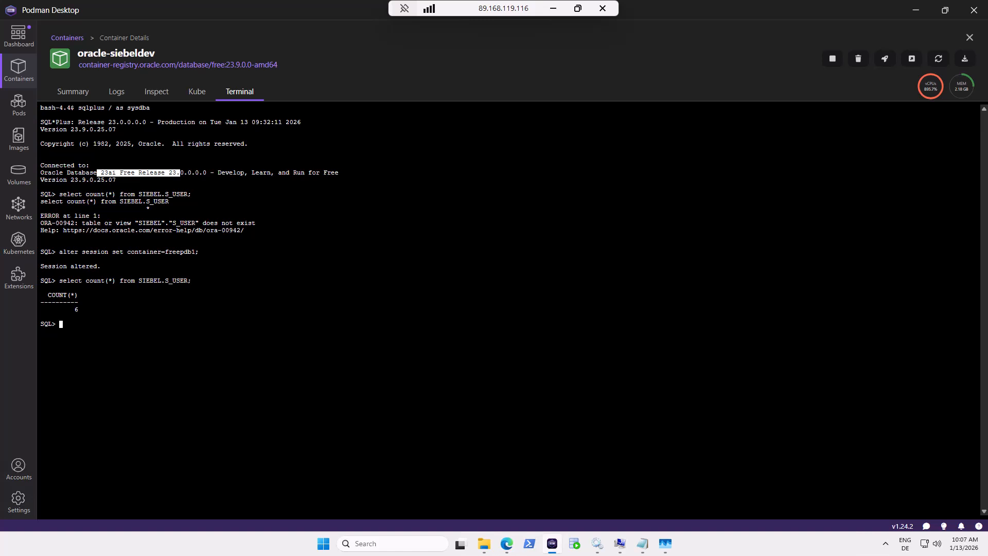
Return to Siebel Management Console and open the Enterprise profiles list showing sample_enterprise_profile.
mouse_move(517, 543)
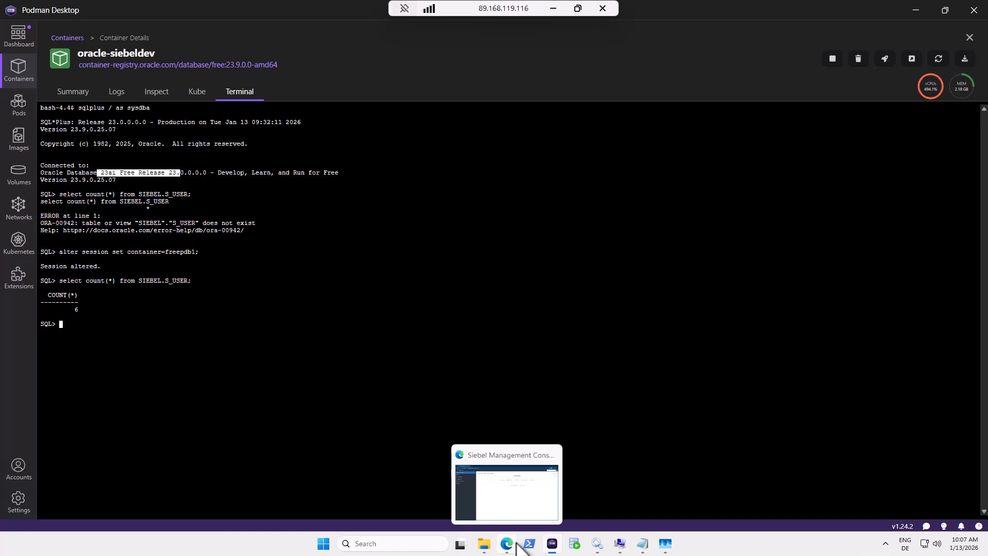
click(513, 544)
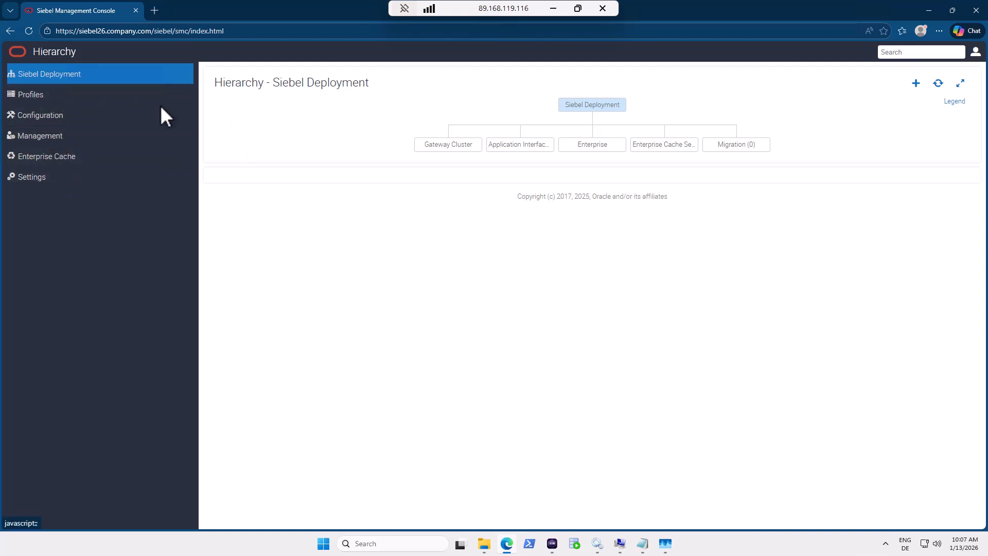
click(33, 96)
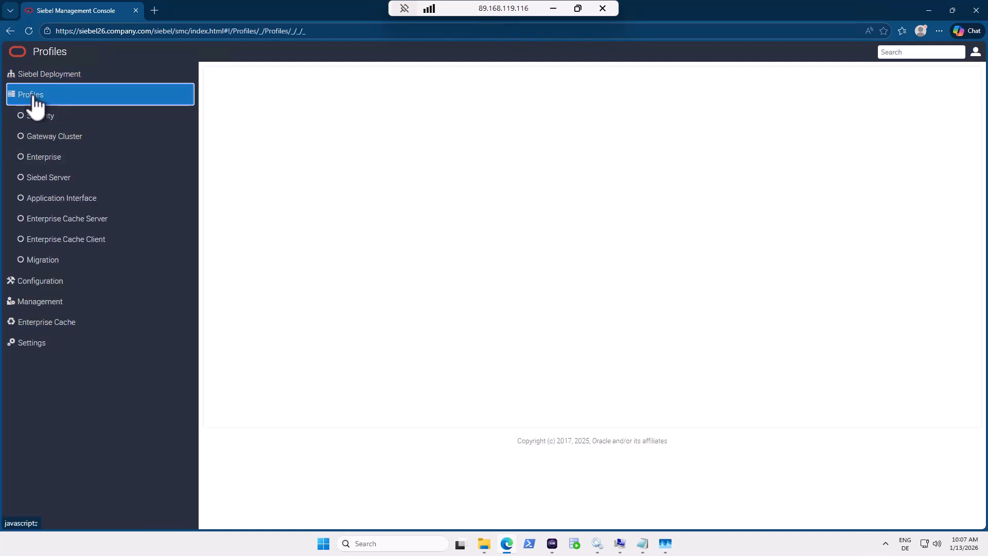
click(42, 166)
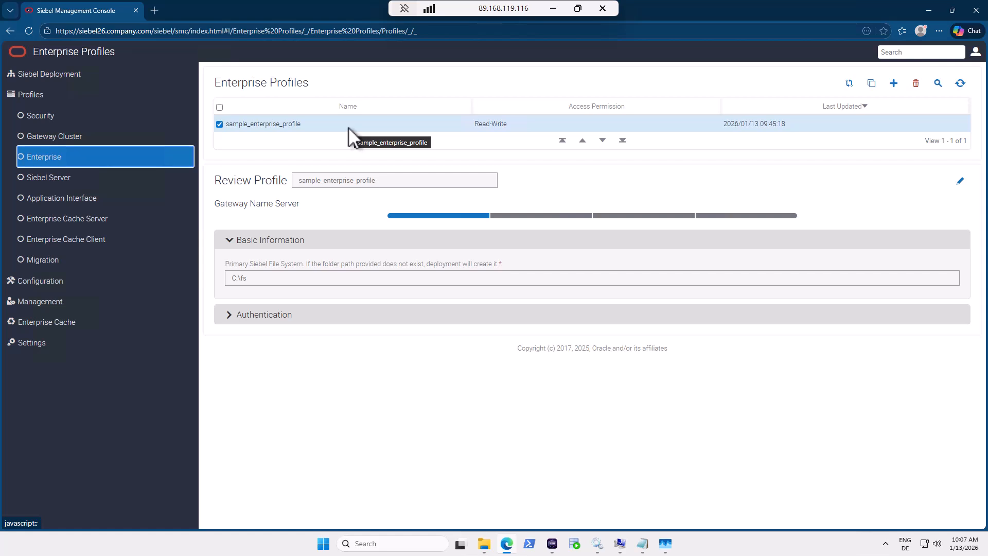
Clone sample_enterprise_profile as DEV_profile and select its C:\fs file system path.
click(871, 84)
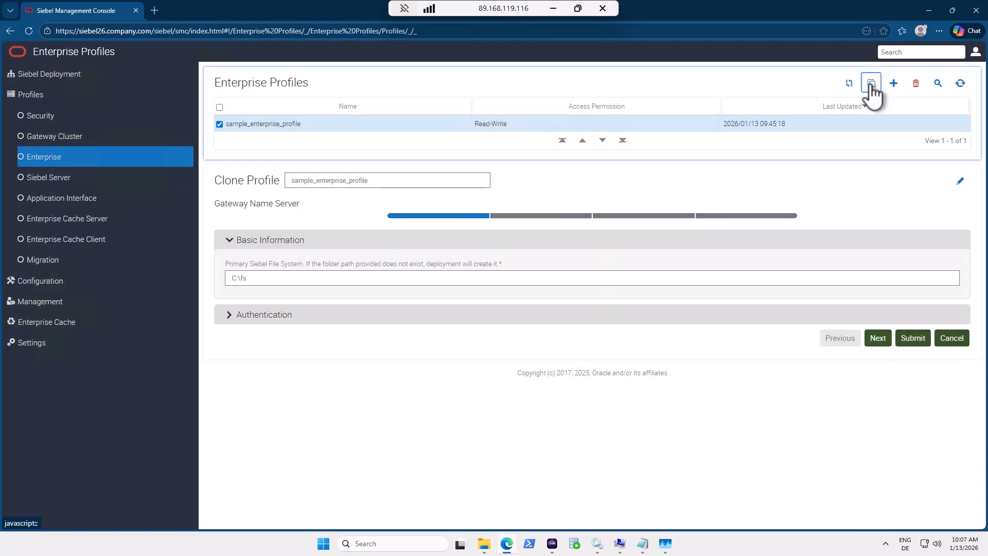
double_click(399, 180)
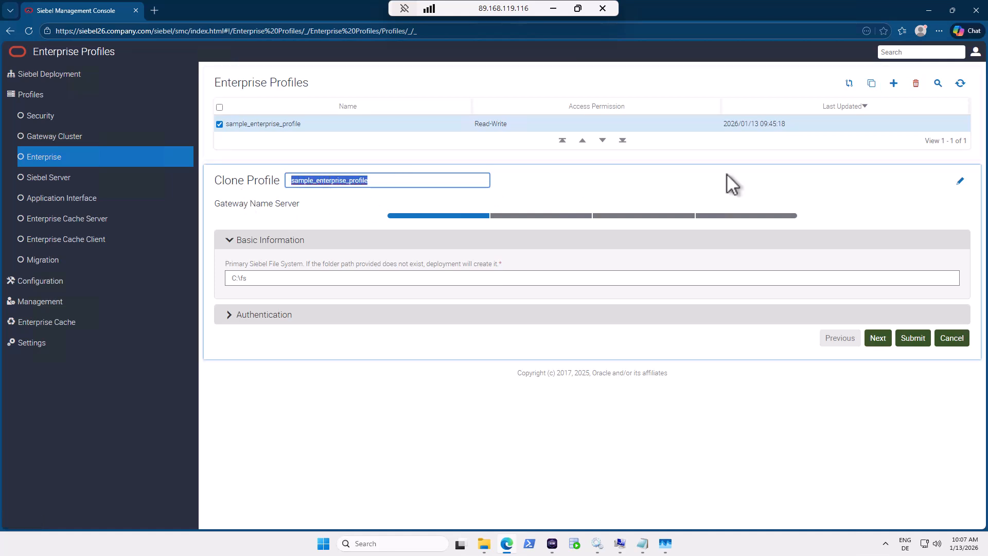
text(DE)
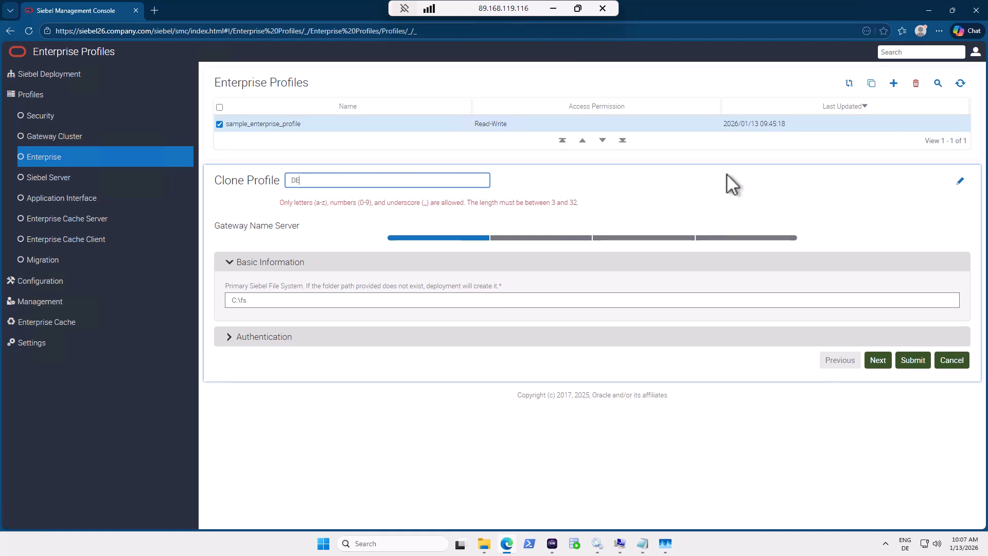
text(V_)
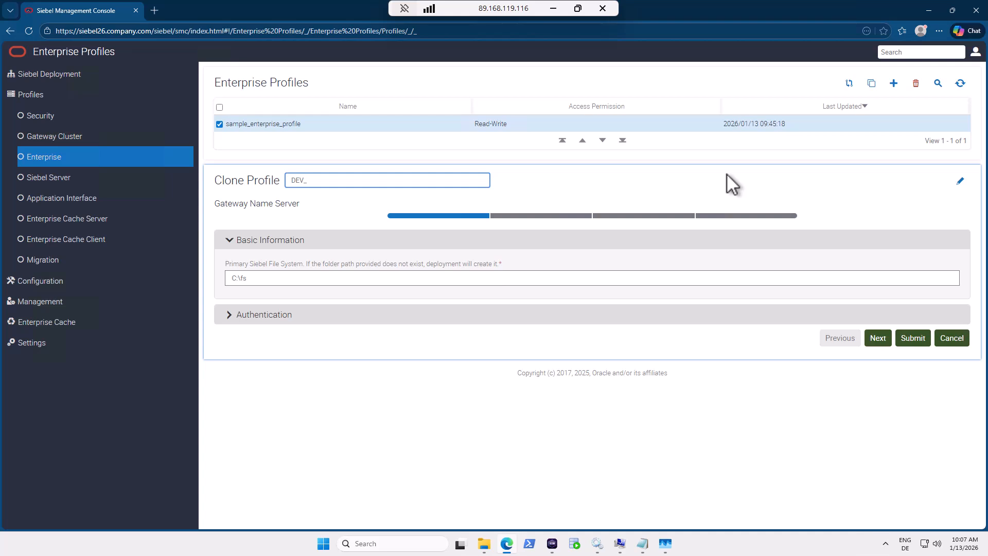
text(profile)
click(275, 278)
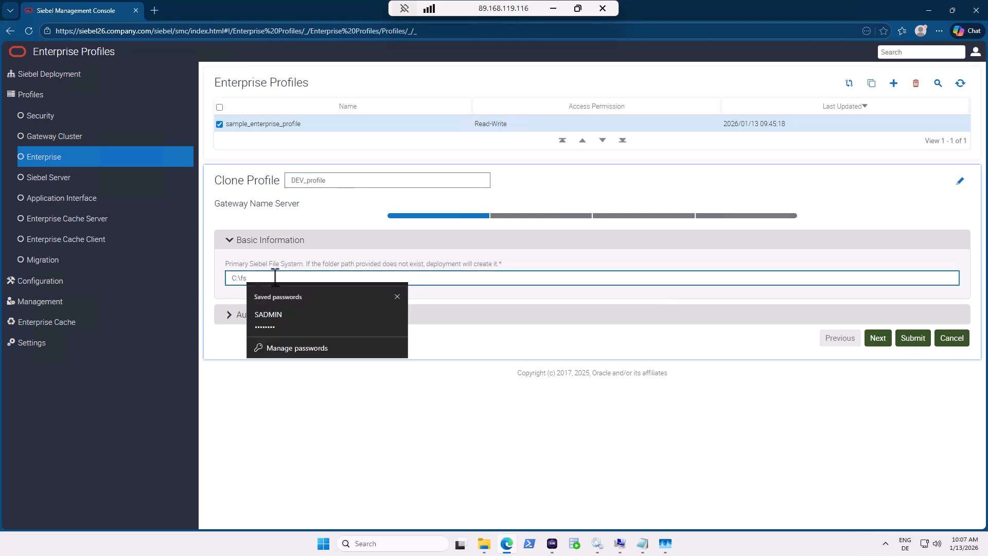
drag(275, 278, 215, 278)
click(458, 409)
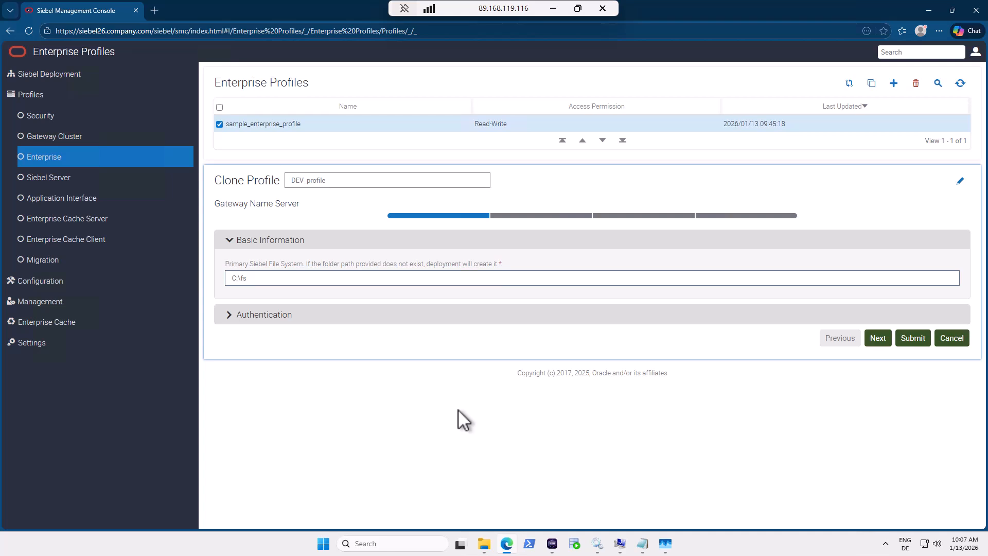
Open the C:\Siebel\fs folder in File Explorer.
click(486, 545)
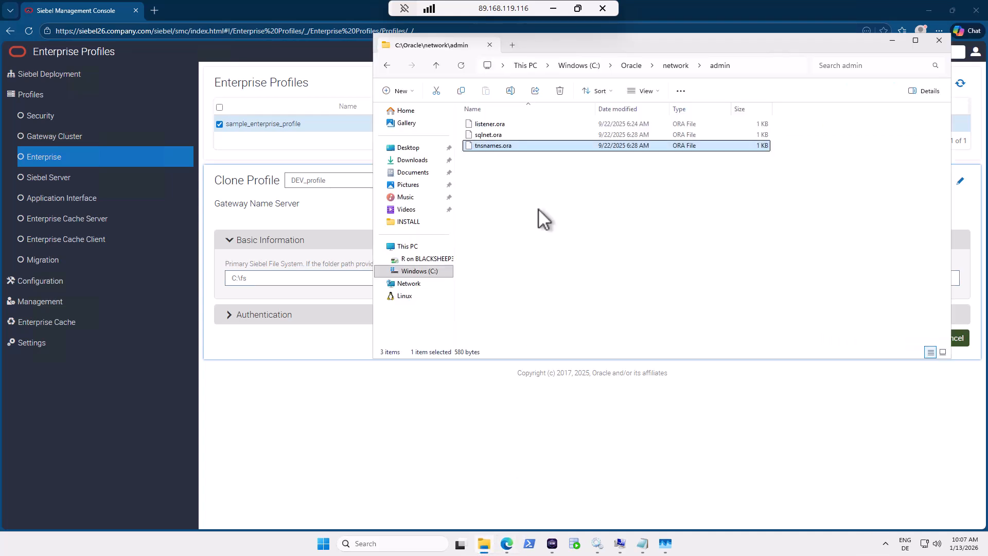
click(419, 271)
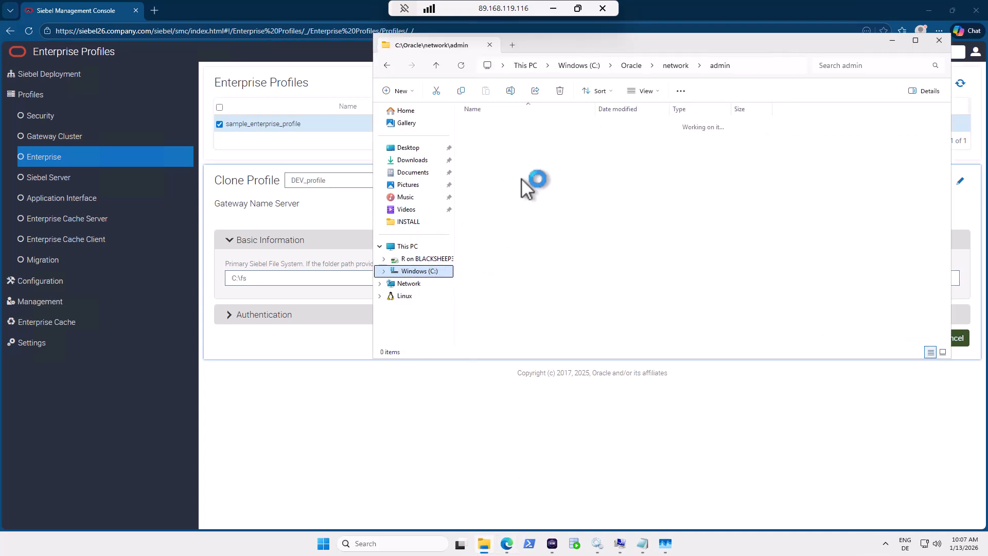
double_click(494, 211)
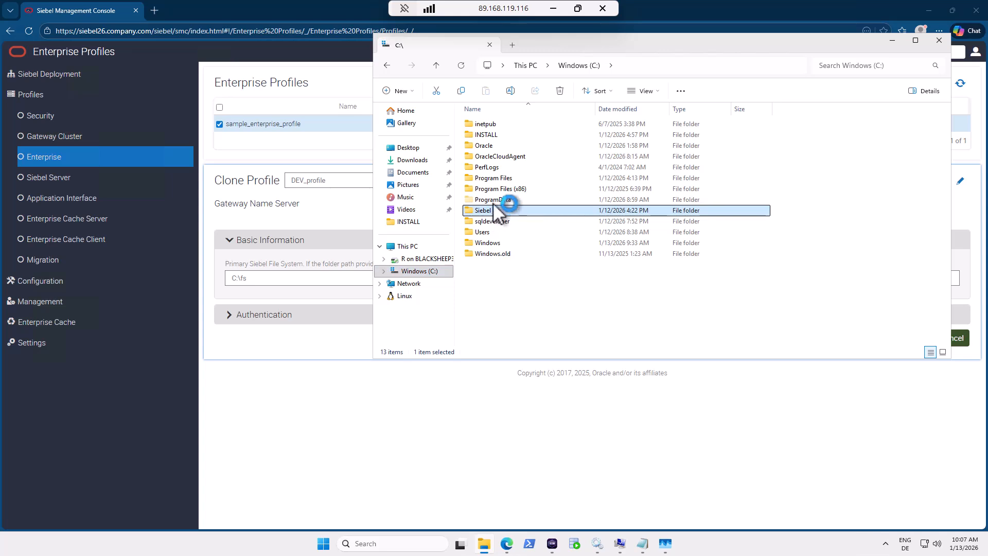
click(480, 121)
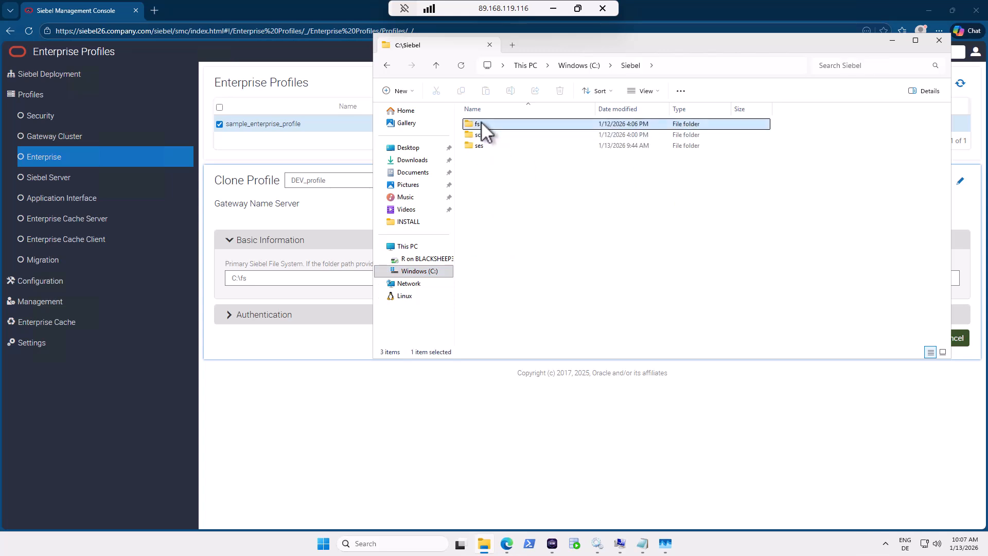
double_click(481, 122)
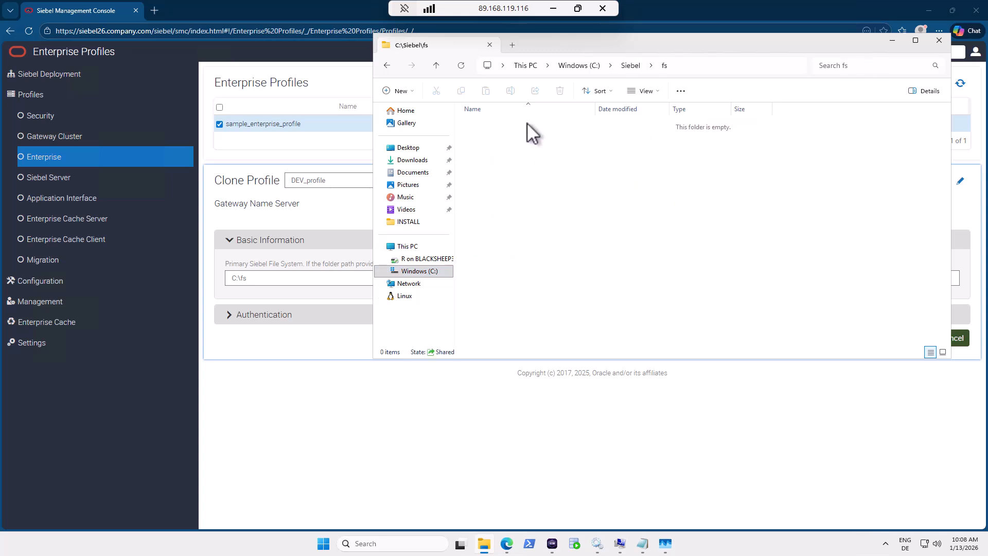
Open the \\siebel26\fs network share, copy its path, and return to the Clone Profile form.
click(705, 67)
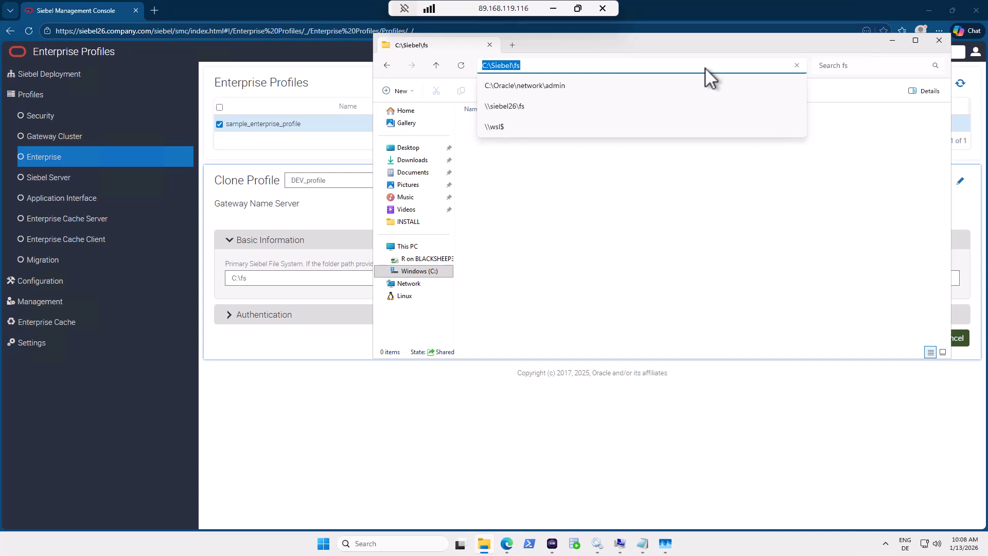
text(//)
key(Down)
key(Down)
key(Return)
click(705, 67)
key(ctrl+c)
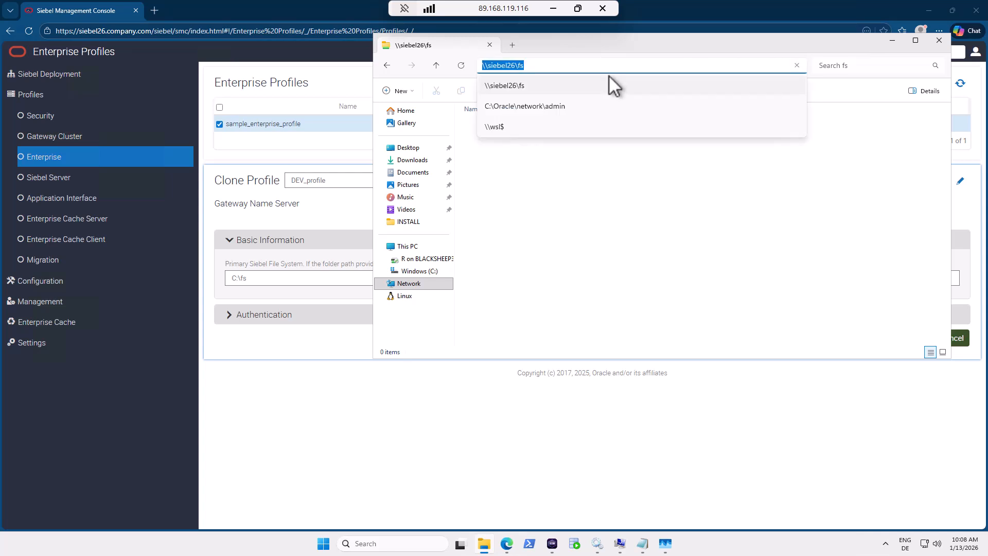
click(294, 274)
click(293, 274)
Replace C:\fs with the pasted \\siebel26\fs path in Primary Siebel File System.
key(ctrl+a)
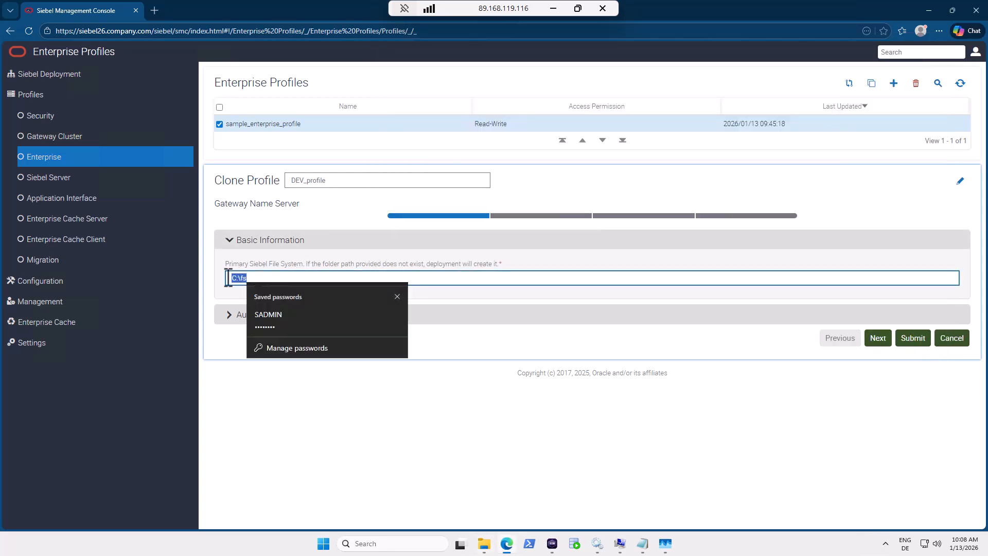
key(ctrl+v)
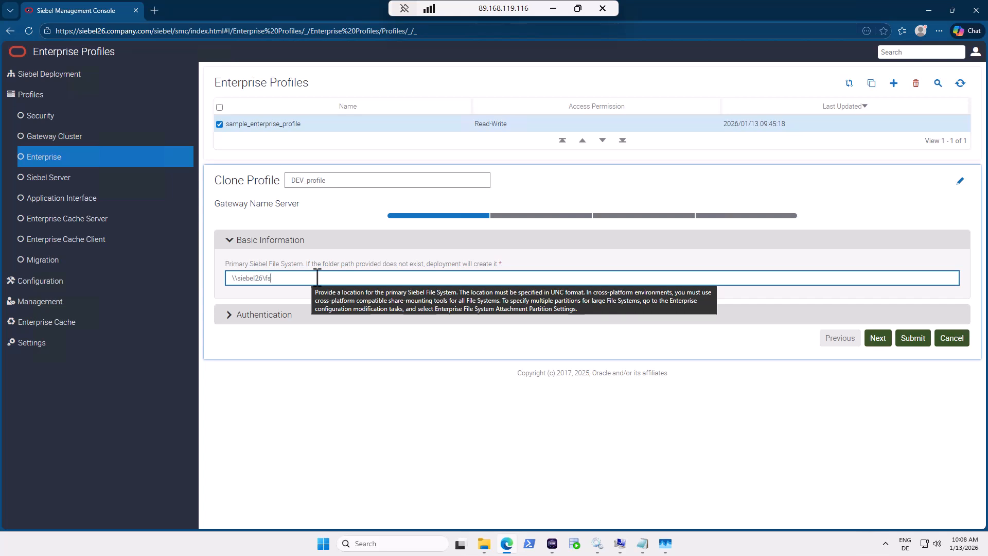
Enter Gateway user name SADMIN and the administrator password, revealing the password to verify it.
click(270, 317)
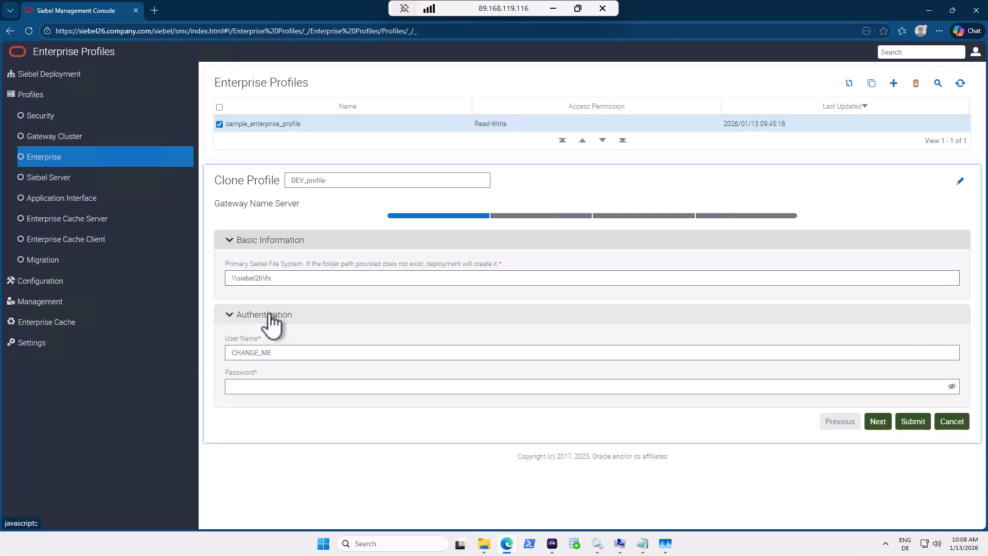
double_click(280, 353)
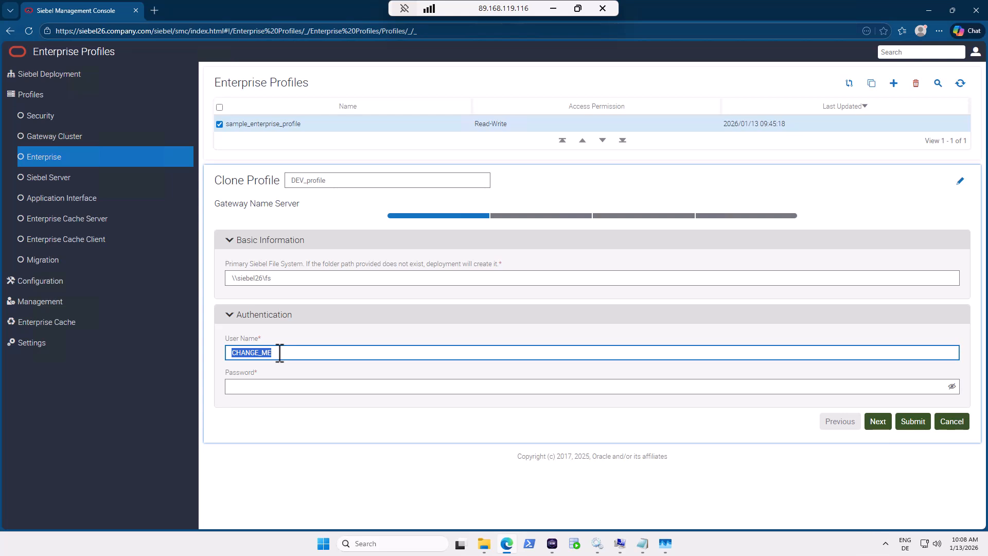
text(SADMIN)
click(270, 389)
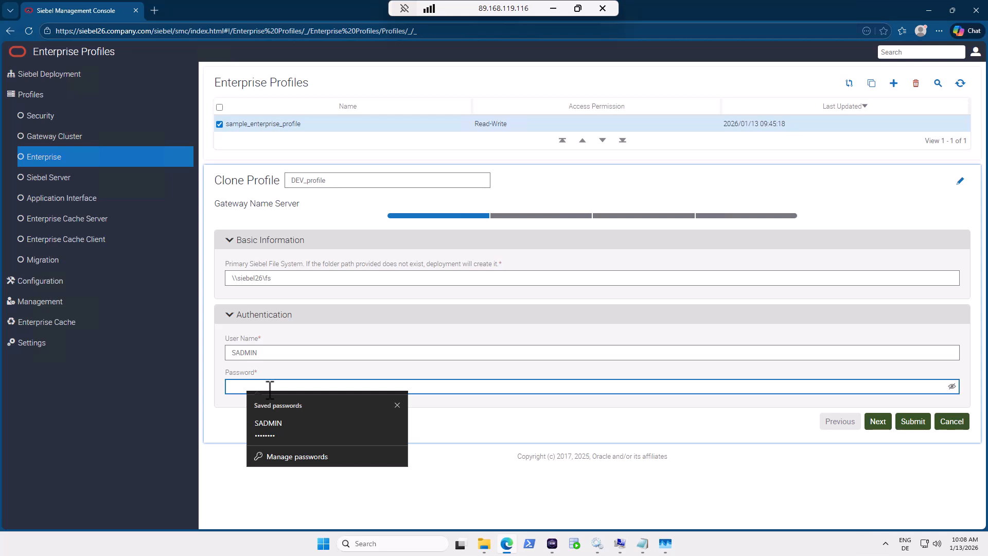
text(SADMIN)
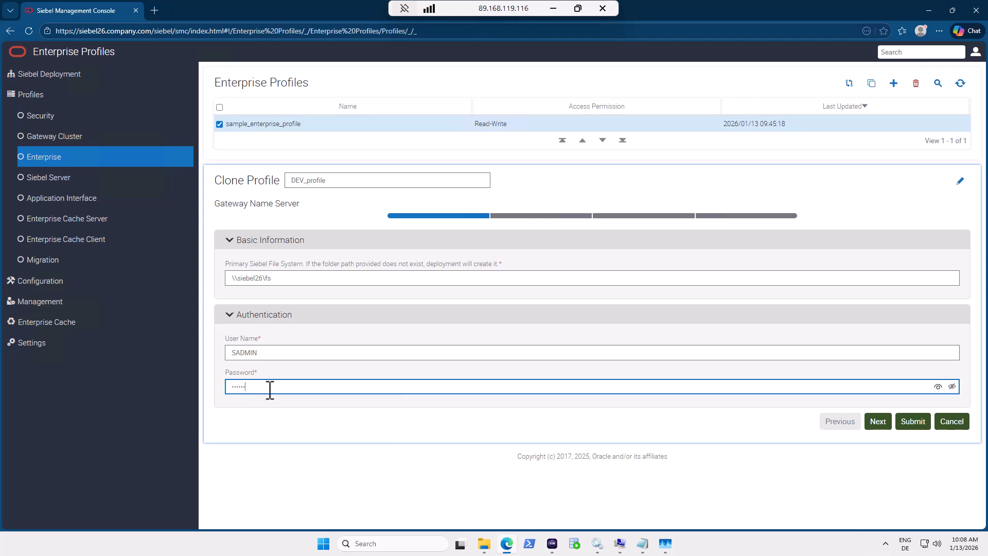
text(••)
click(952, 387)
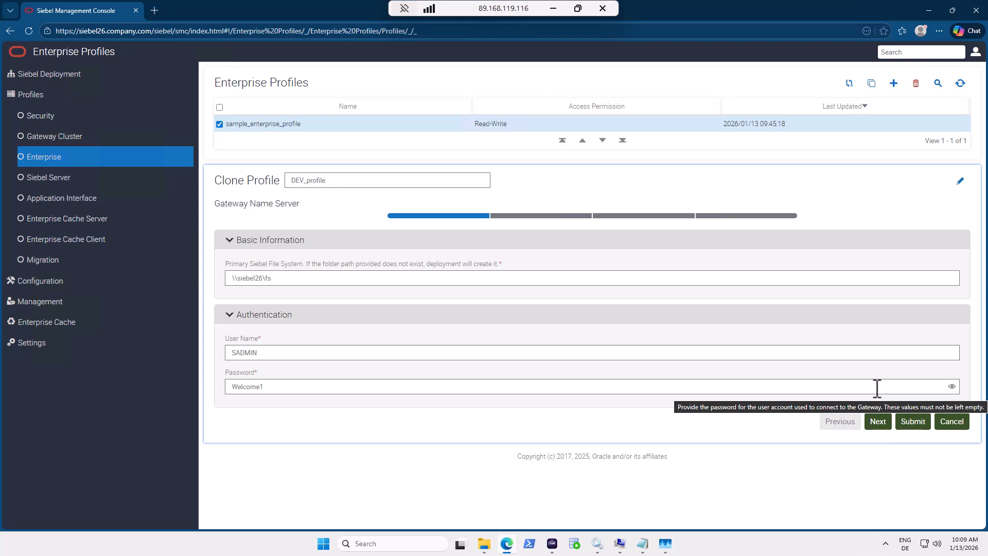
On the database step, replace CHANGE_ME with FREEPDB1 as the SQLNet connect string, then view tnsnames.ora.
click(878, 422)
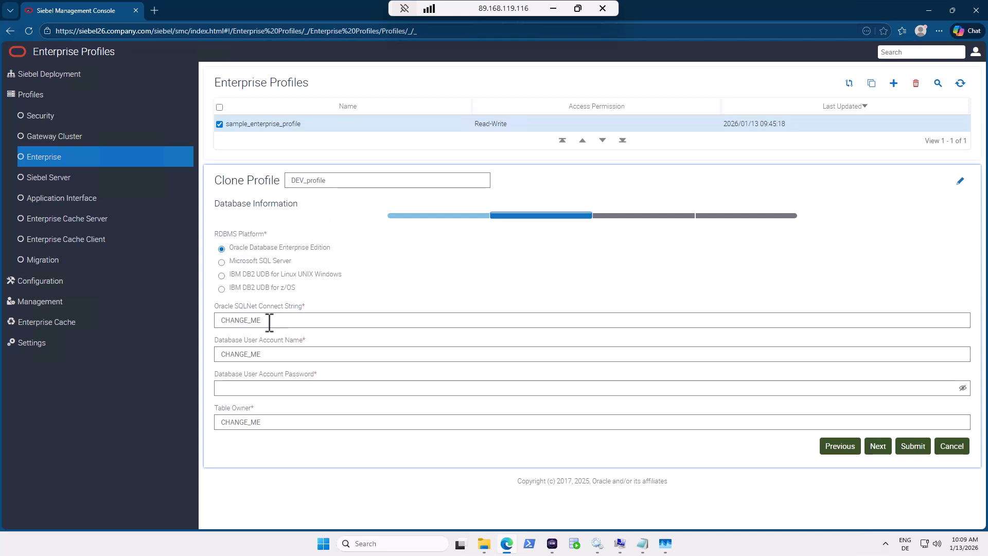
drag(270, 320, 218, 320)
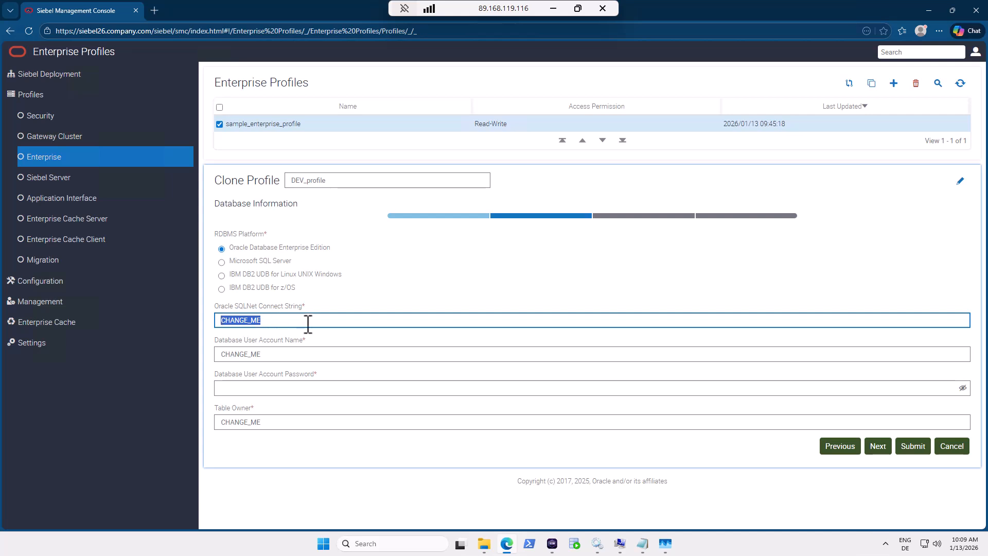
text(FREED)
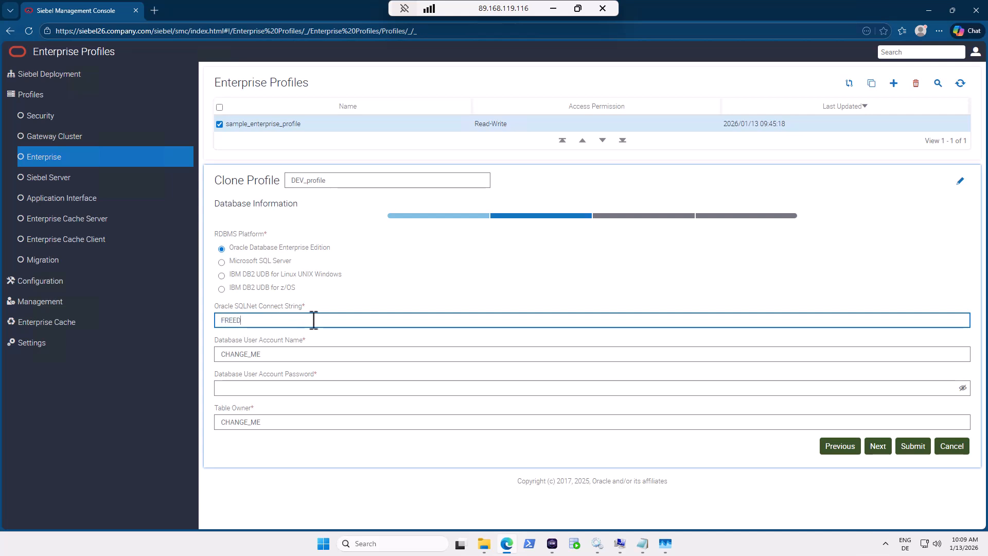
key(BackSpace)
text(PDB1)
drag(260, 320, 221, 320)
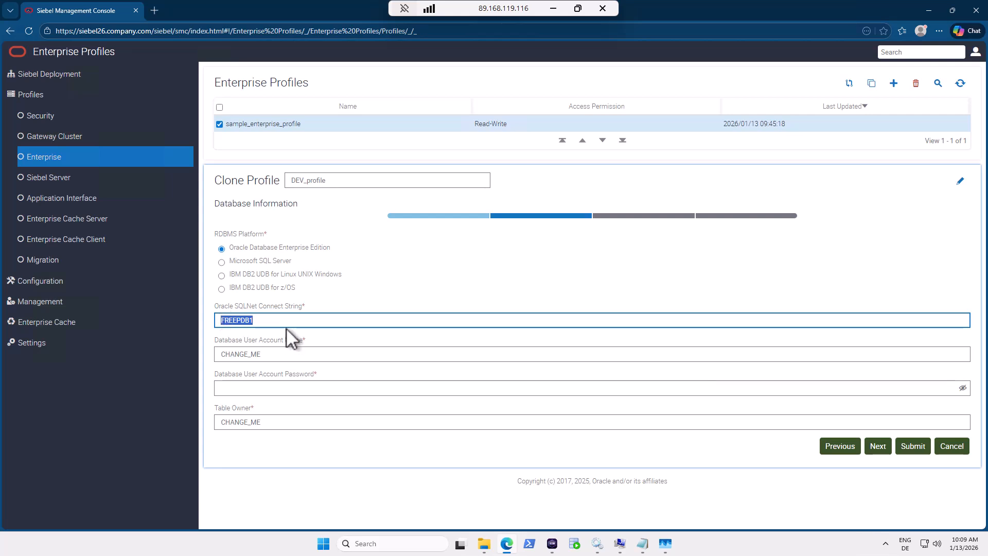
click(643, 548)
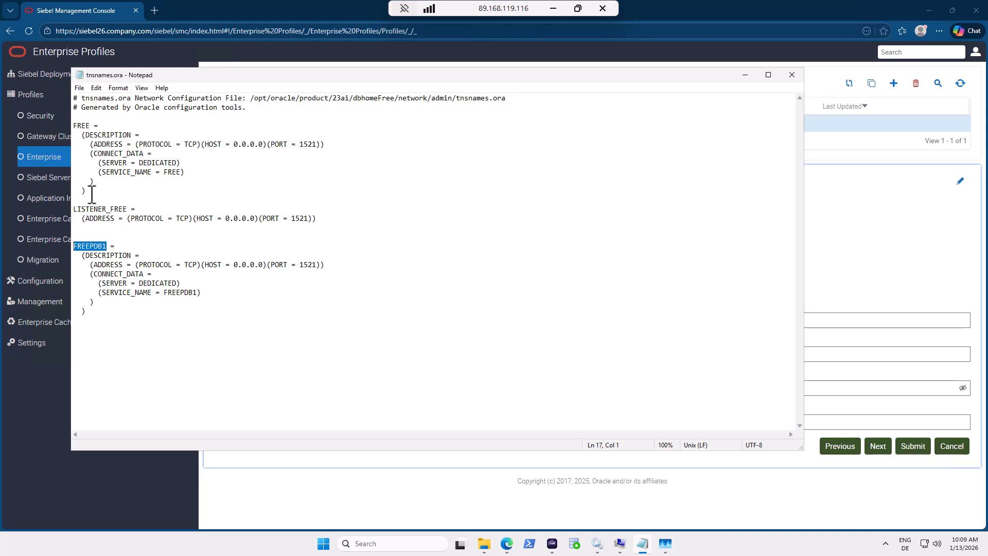
Check the FREEPDB1 alias in tnsnames.ora and TNS_ADMIN (C:\Oracle\network\admin), closing dialogs unchanged.
click(91, 248)
double_click(91, 248)
click(620, 543)
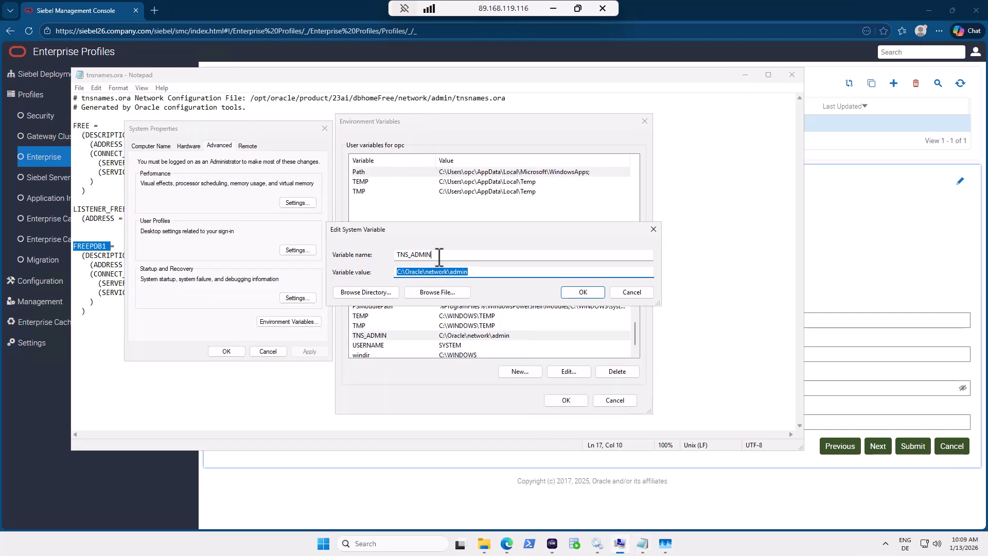
drag(439, 256, 401, 254)
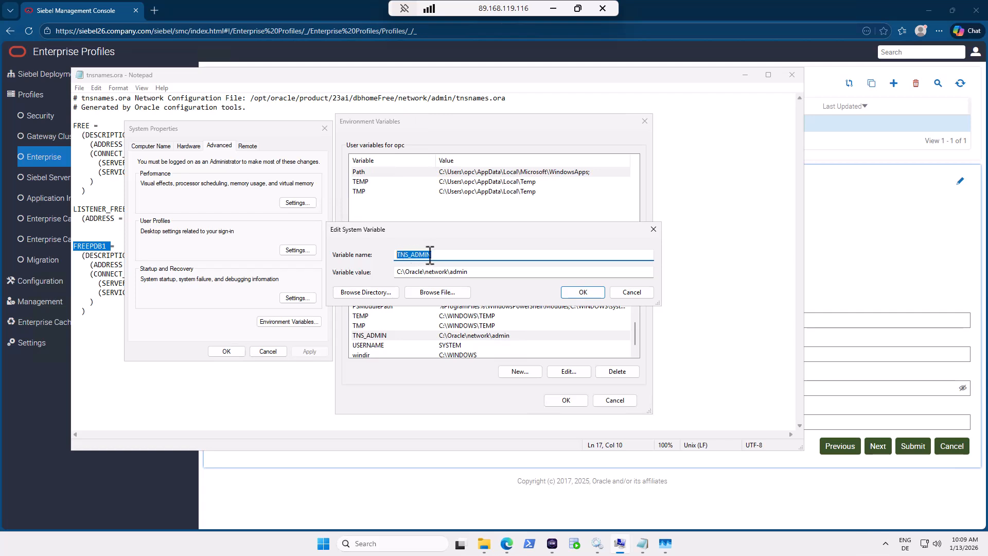
click(643, 294)
click(624, 403)
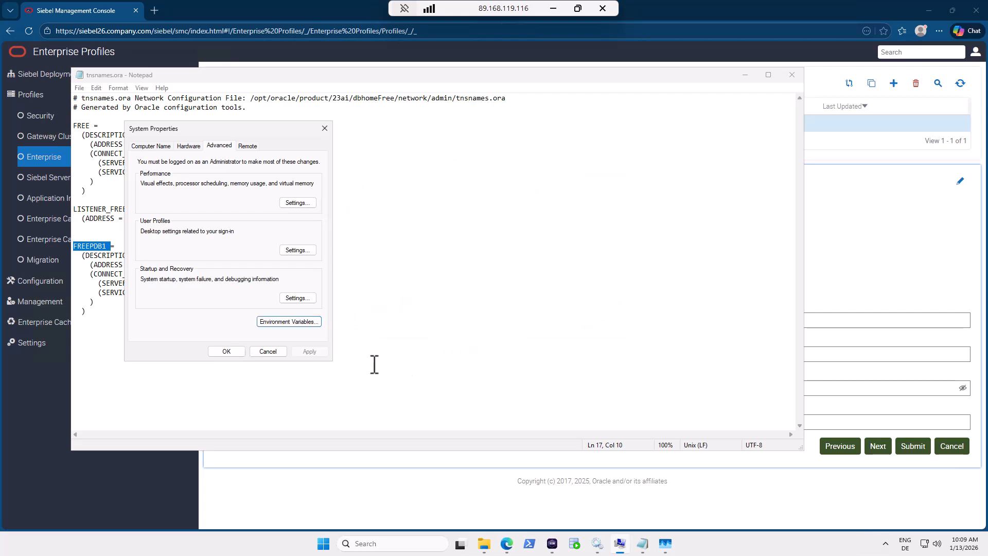
click(276, 350)
Choose the Oracle database platform and enter database user SADMIN with its password.
click(908, 280)
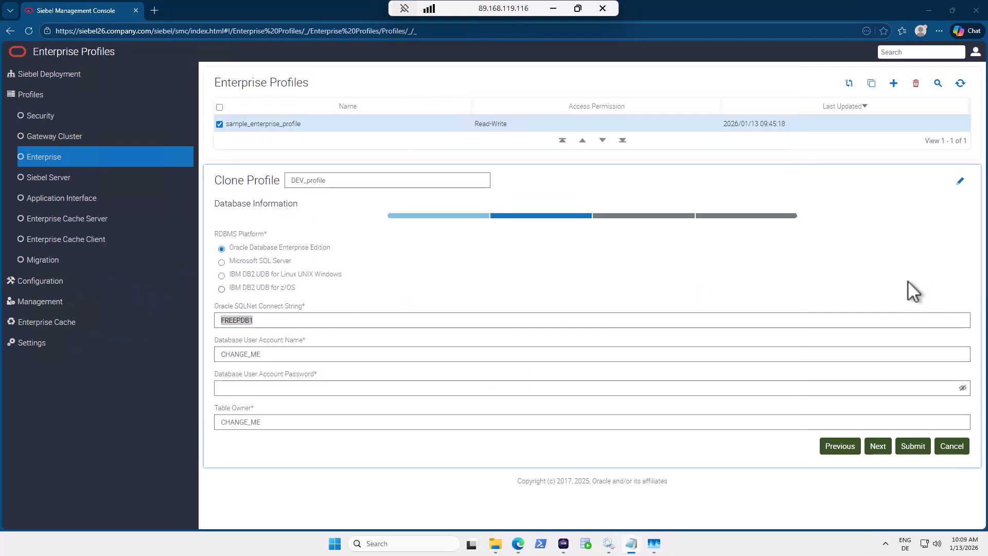
click(318, 320)
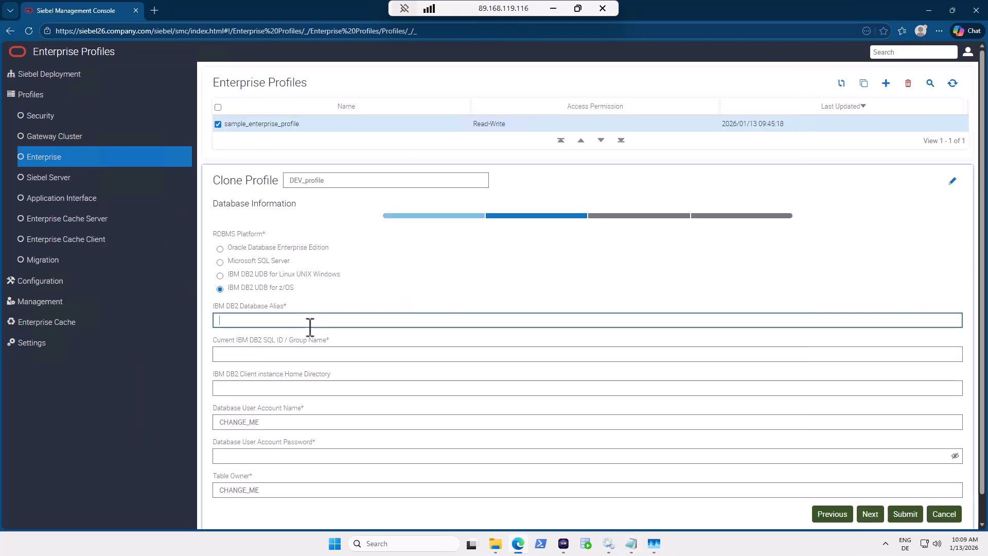
click(236, 248)
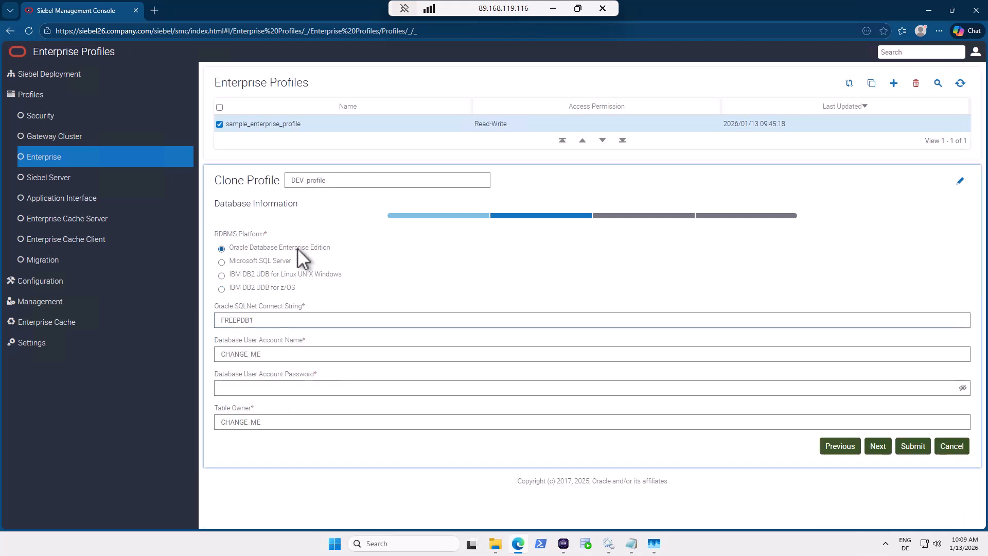
click(275, 355)
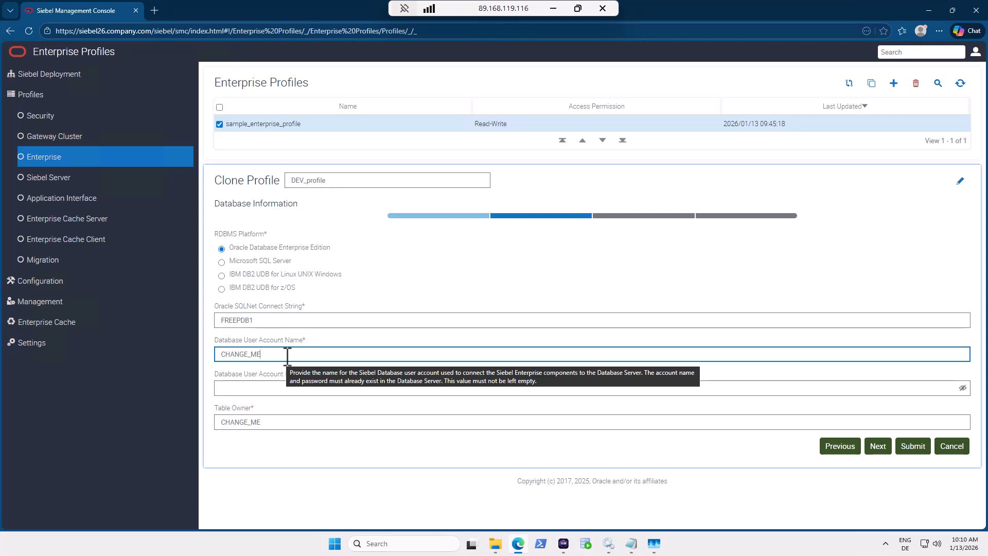
drag(266, 354, 213, 354)
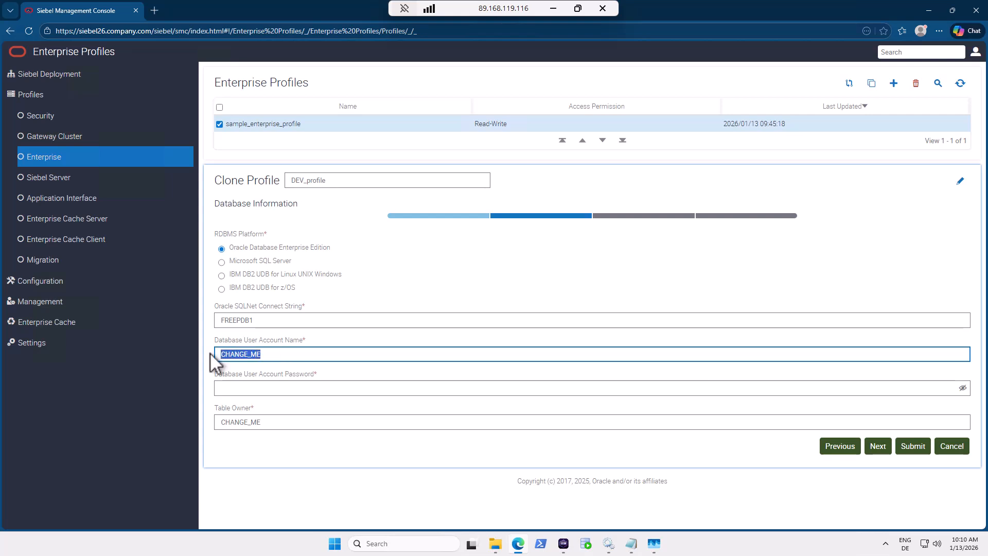
text(SADMIN)
click(248, 388)
text(•••••••)
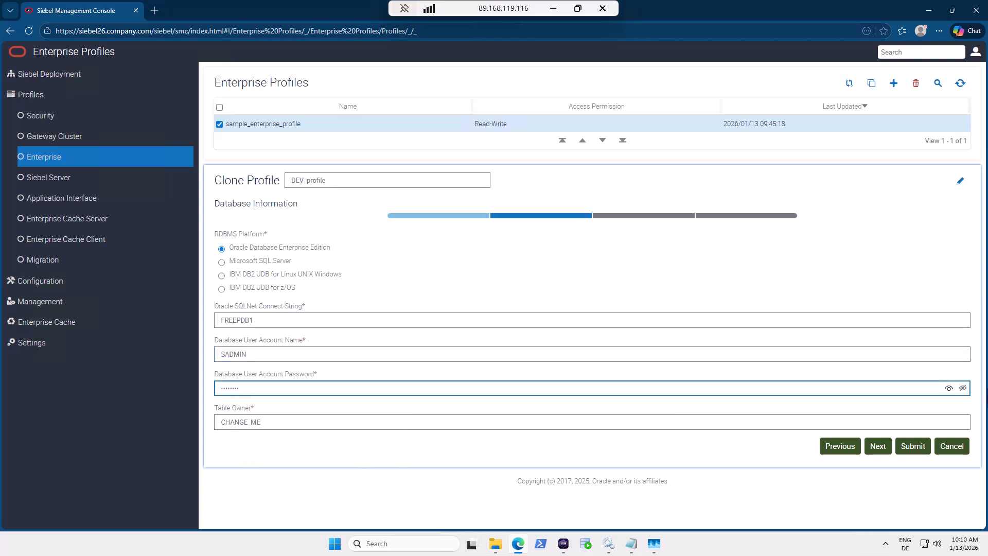
click(963, 389)
Set Table Owner to SIEBEL and advance to the Authentication step.
click(283, 421)
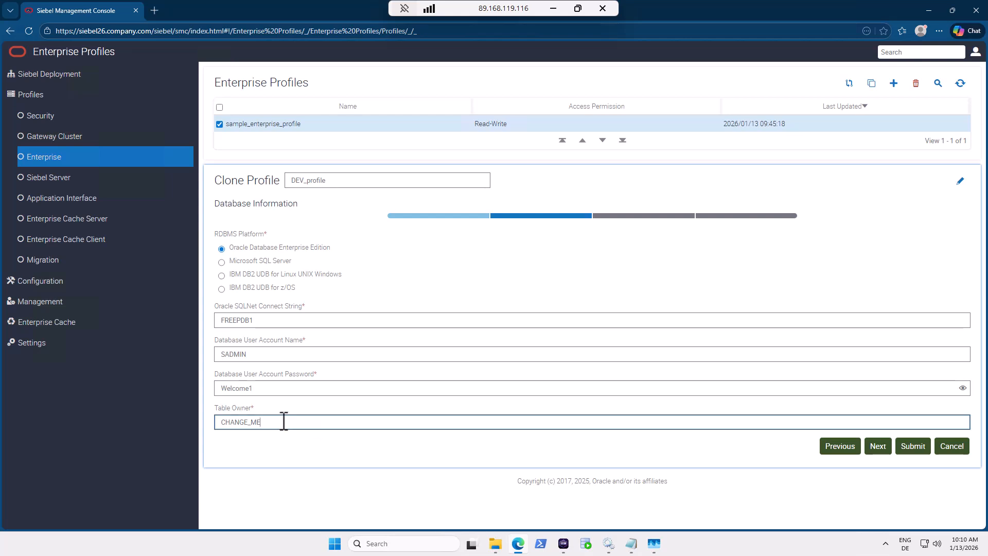
drag(280, 421, 218, 423)
text(SIEBEL)
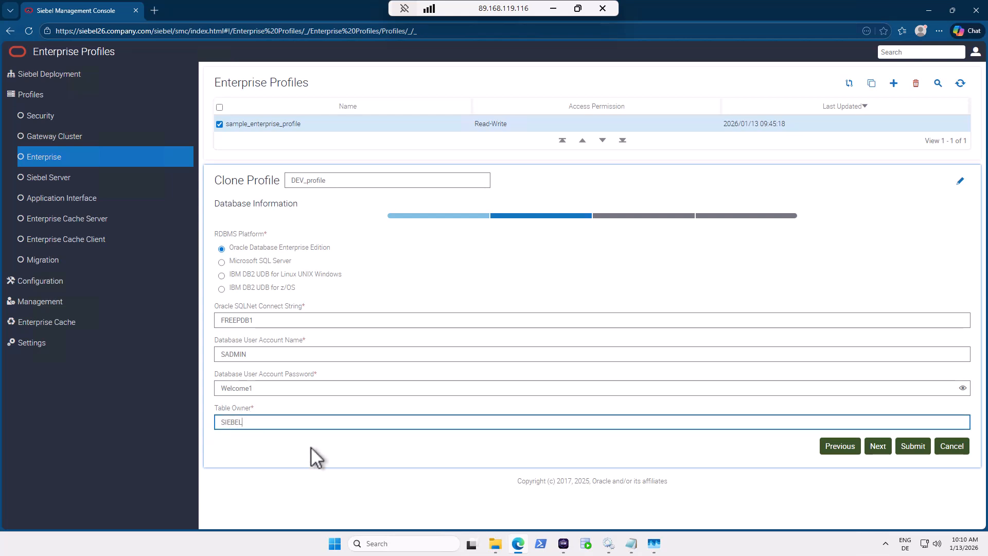
click(889, 450)
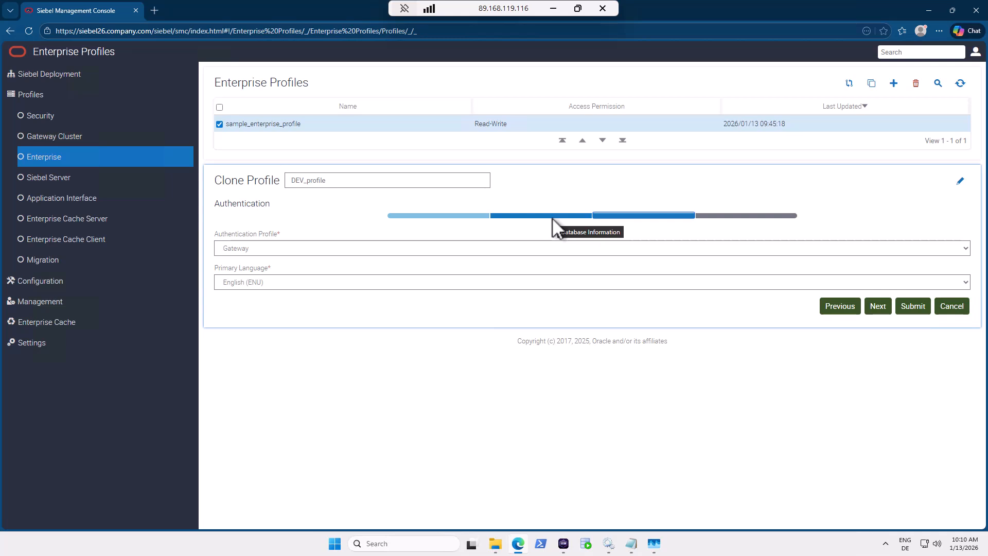
Review earlier wizard steps, keep Gateway as the authentication profile, and continue to Security Information.
click(452, 216)
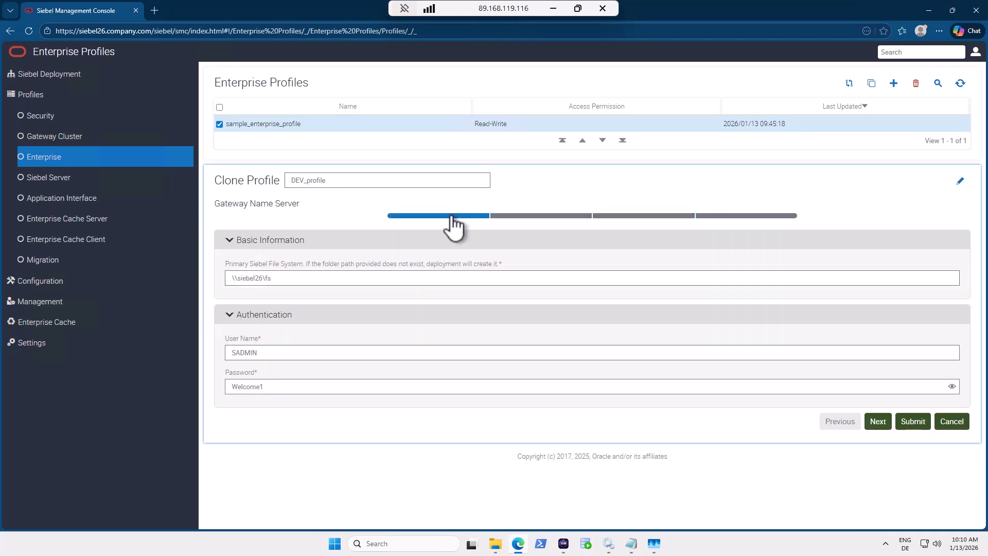
click(539, 219)
click(638, 217)
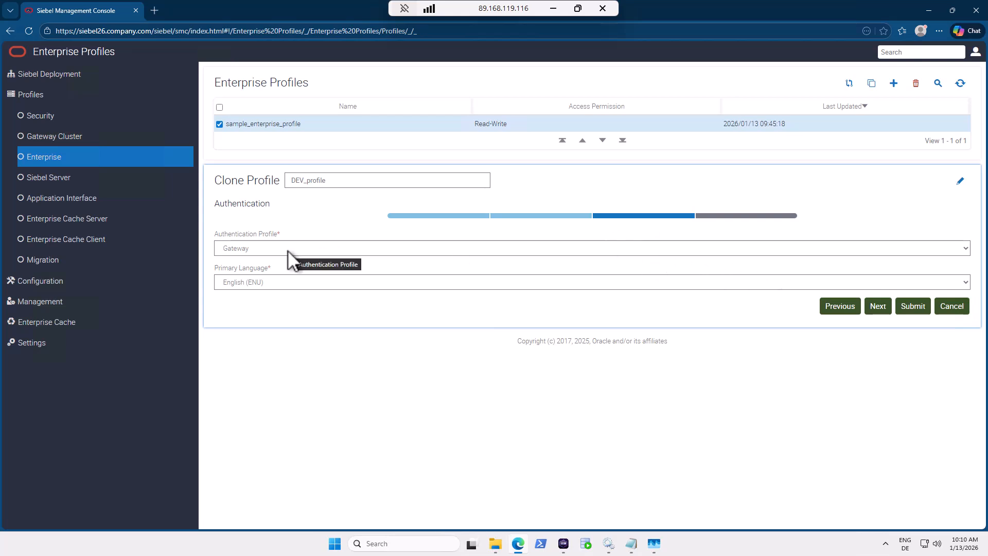
click(267, 250)
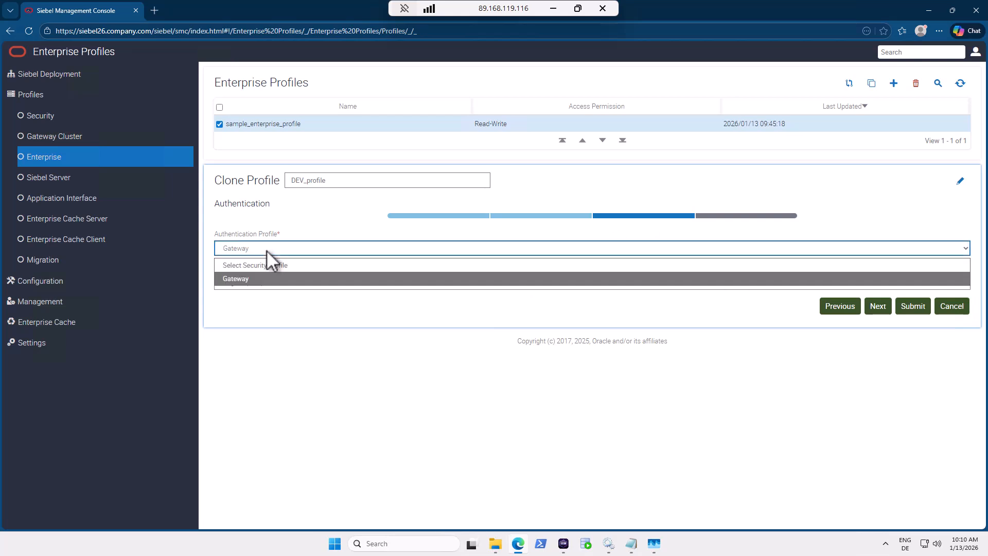
click(252, 277)
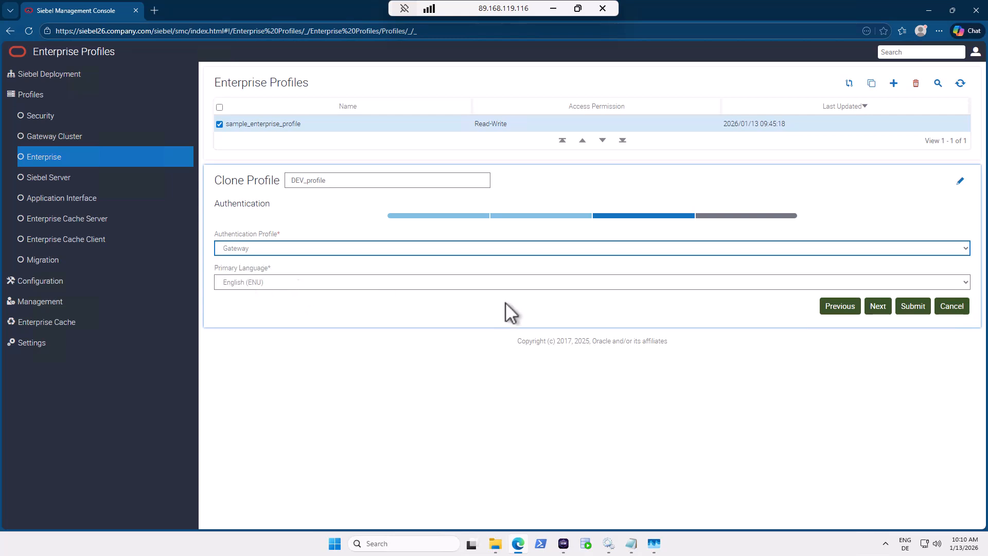
click(875, 308)
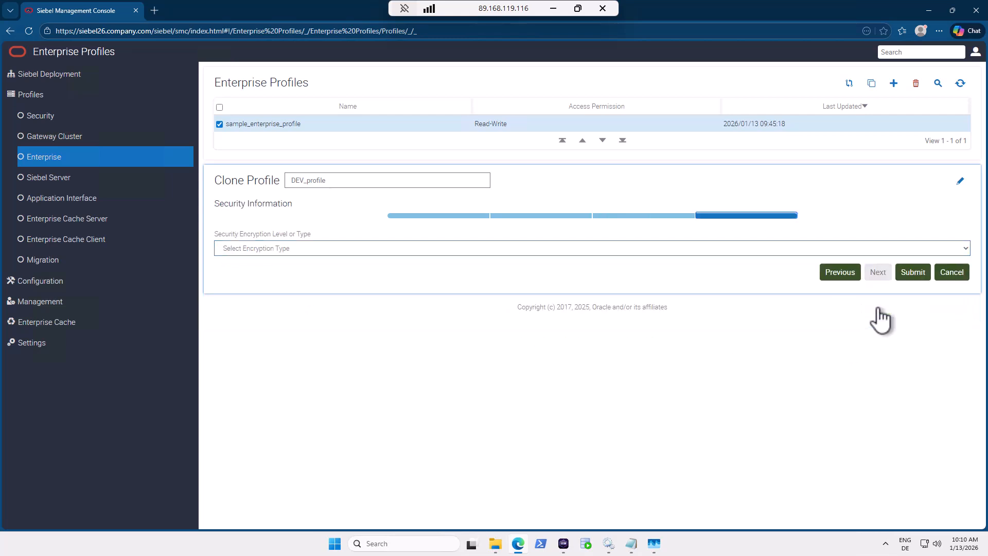
Set the security encryption type to SISNAPI Without Encryption.
click(934, 249)
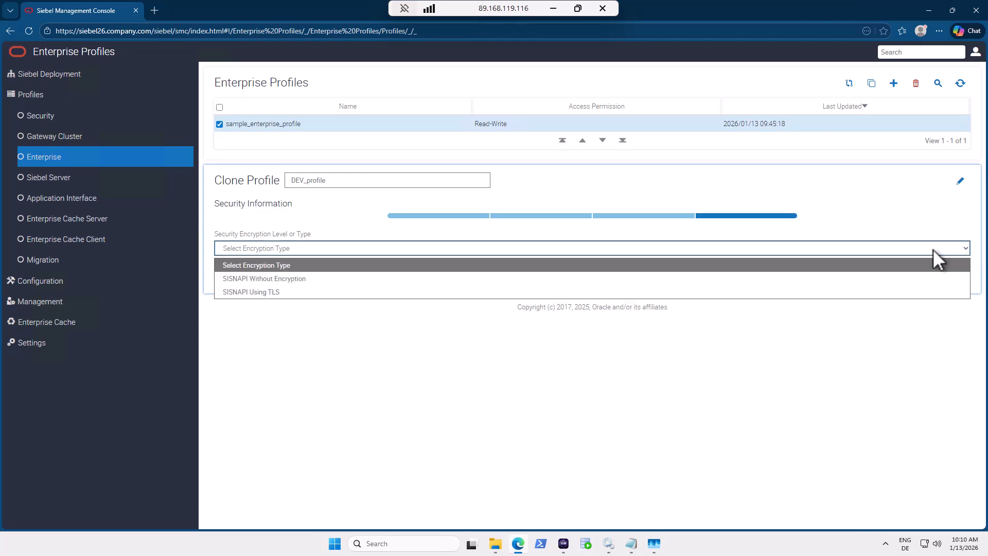
click(303, 279)
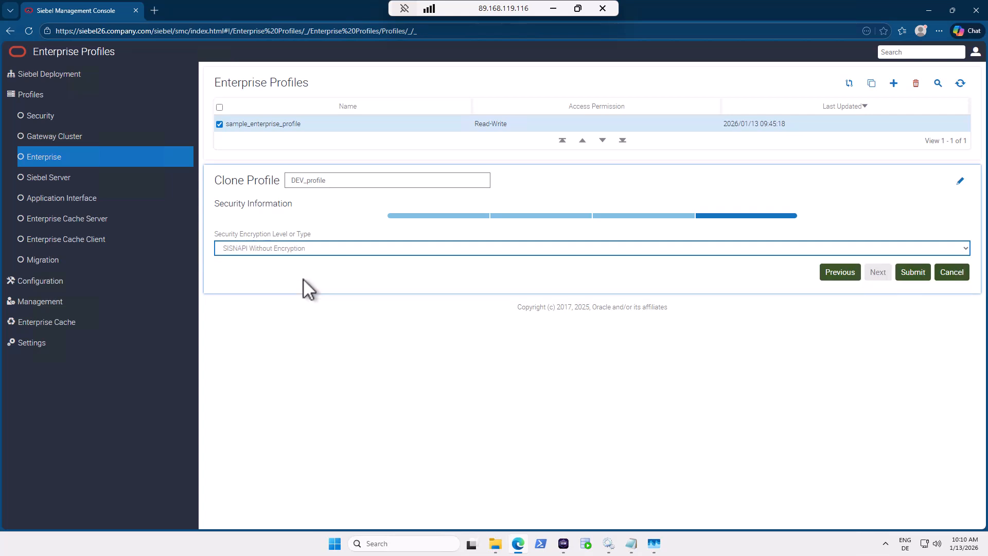
click(353, 372)
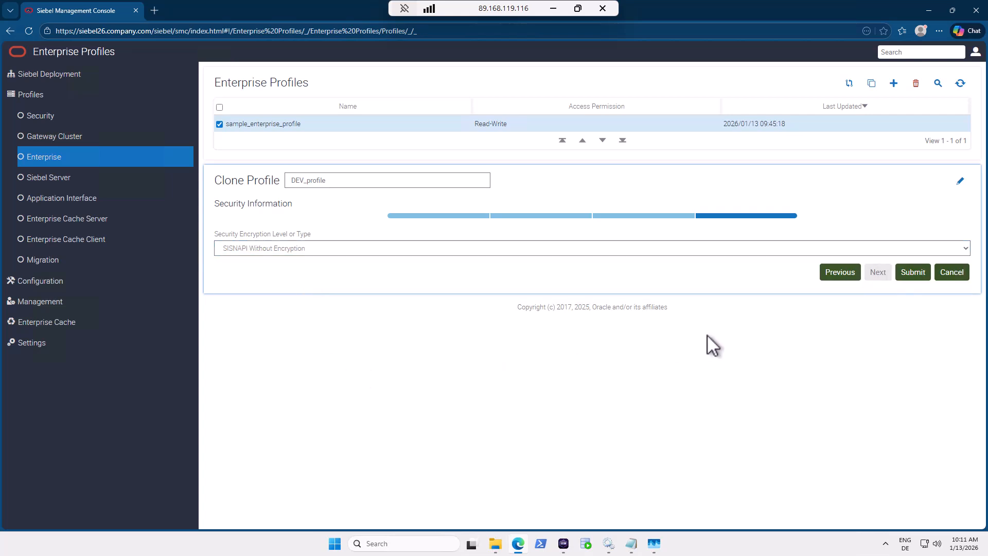
Dock Edge DevTools beside the page, remembering the choice, with Network filtered to Fetch/XHR.
key(F12)
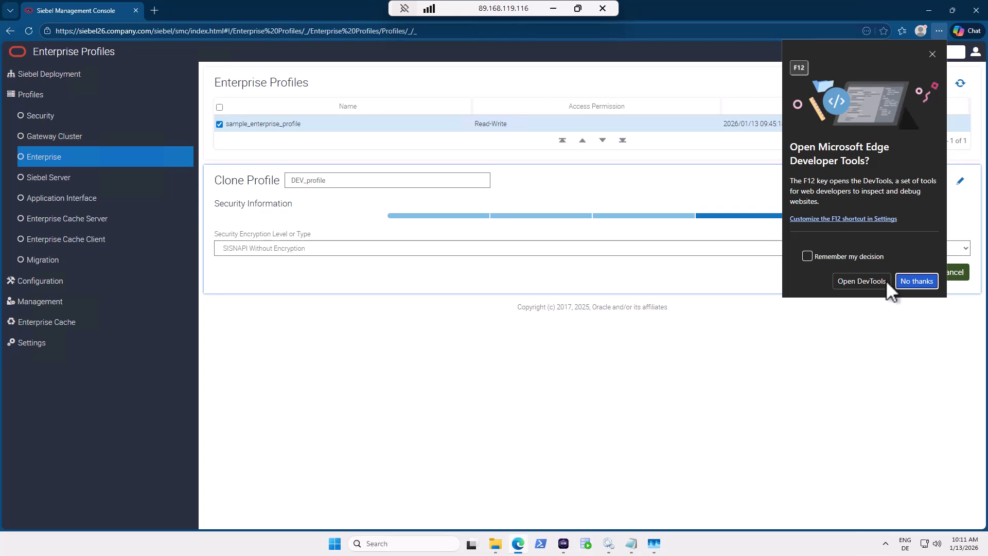
click(872, 256)
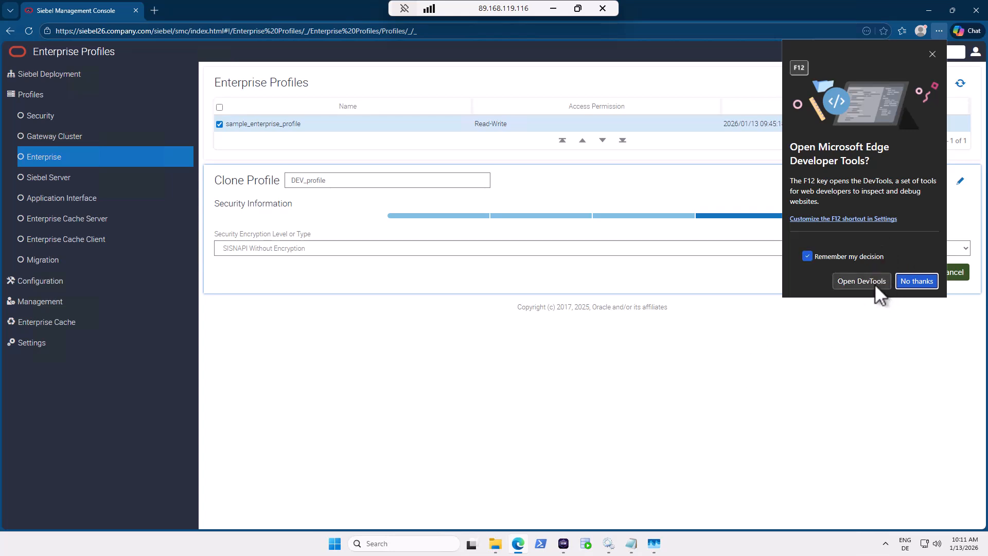
click(875, 284)
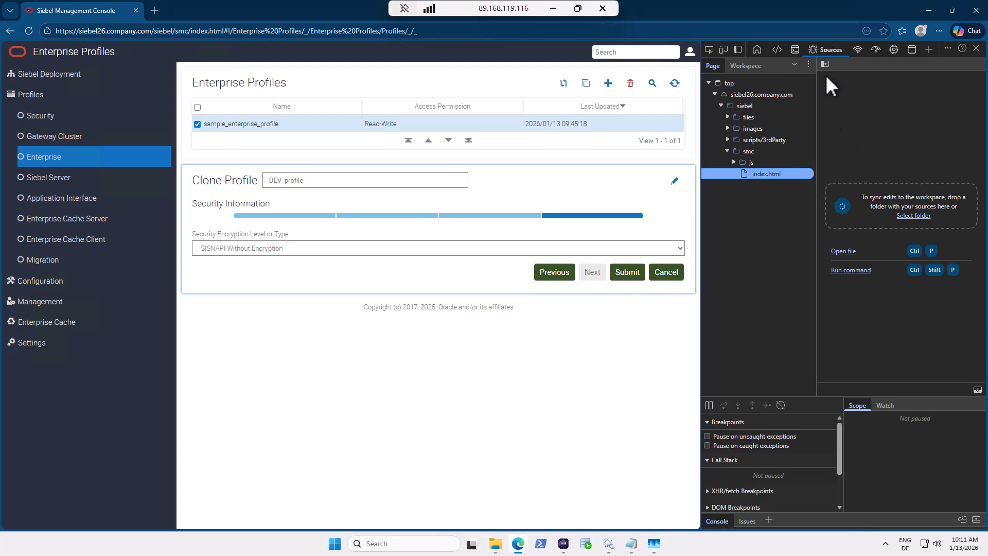
click(858, 50)
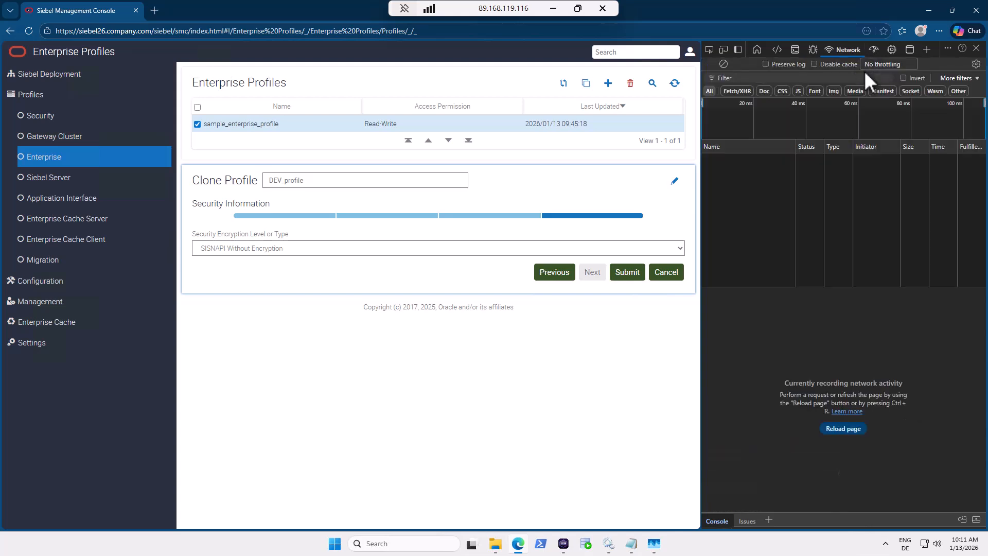
click(739, 92)
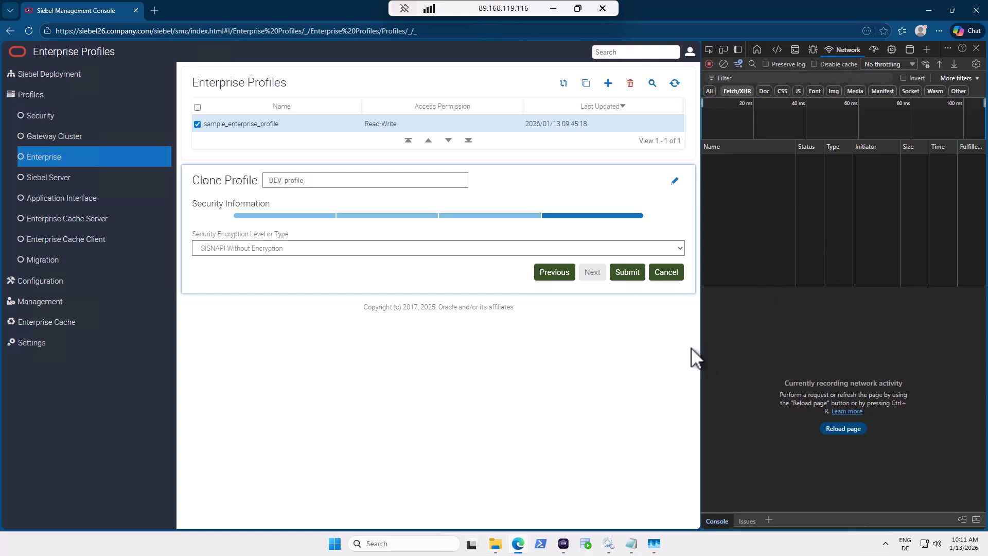
Submit the DEV_profile clone and inspect the enterprises/ request's URL and expanded payload fields.
click(628, 278)
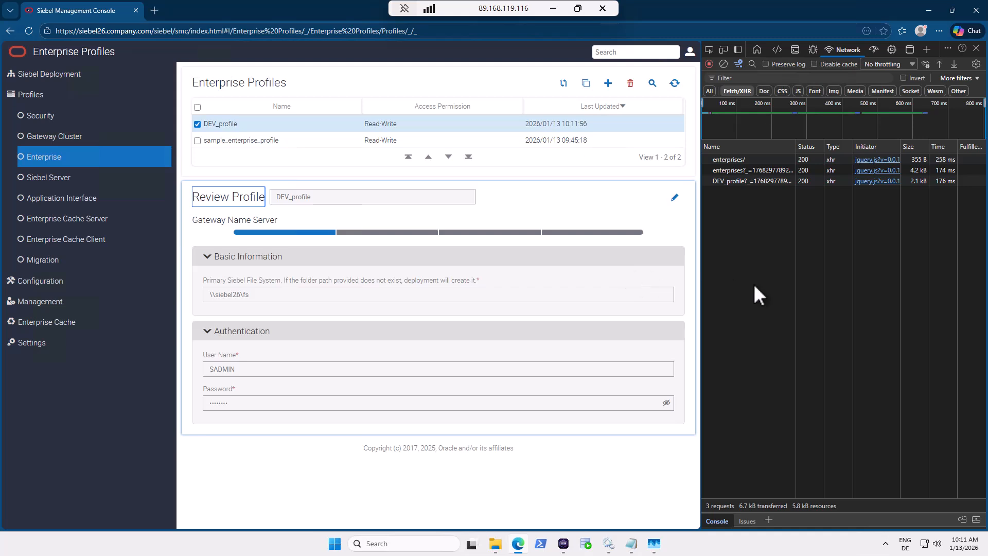
click(726, 158)
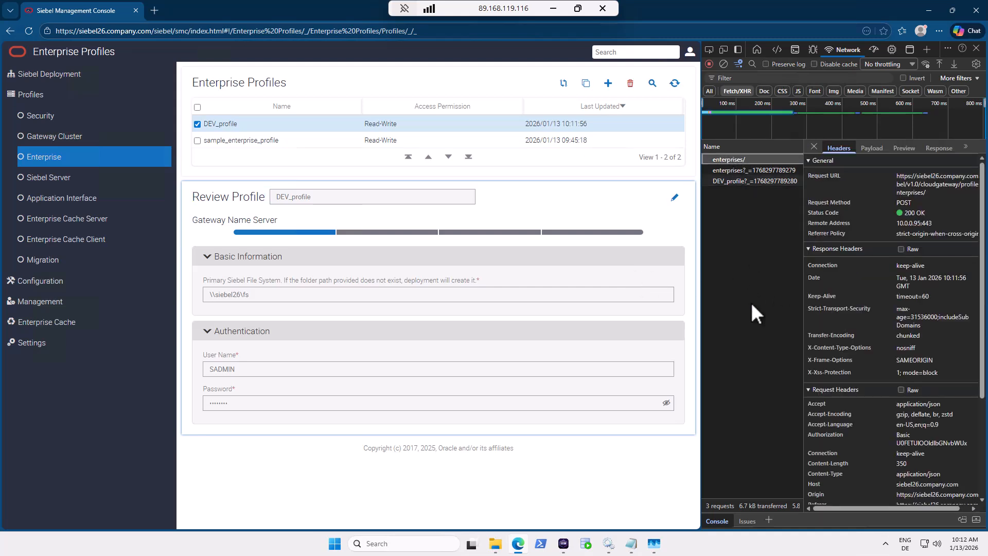
key(ctrl+plus)
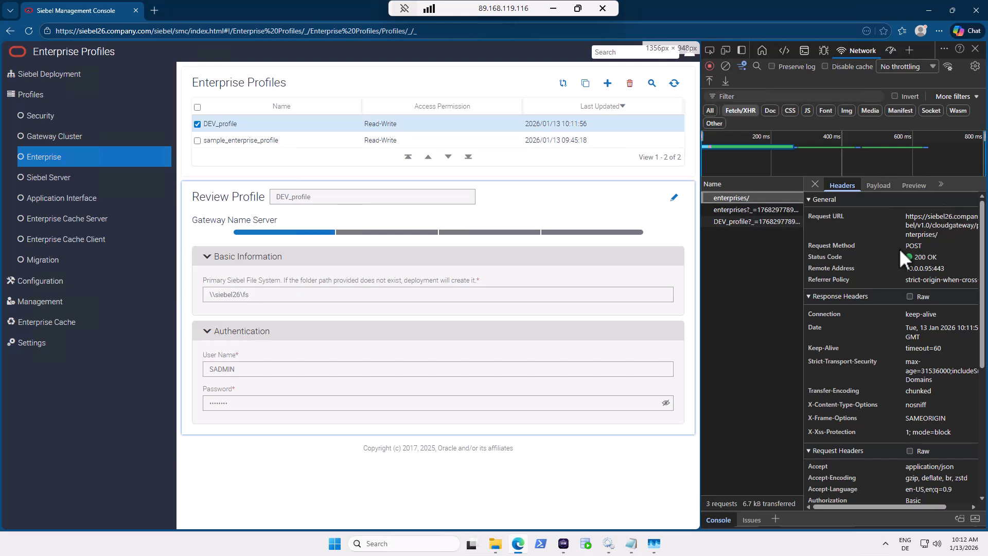
triple_click(917, 217)
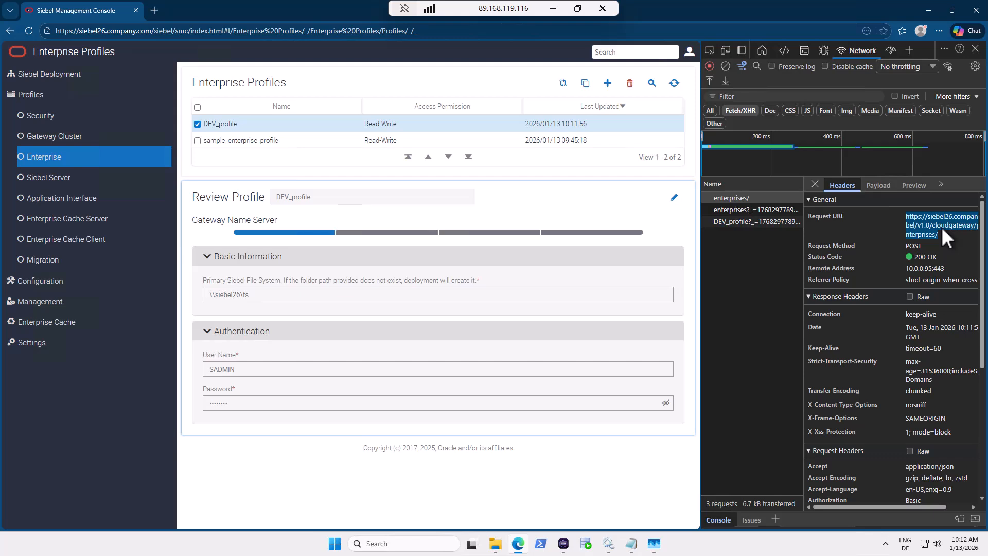
click(879, 187)
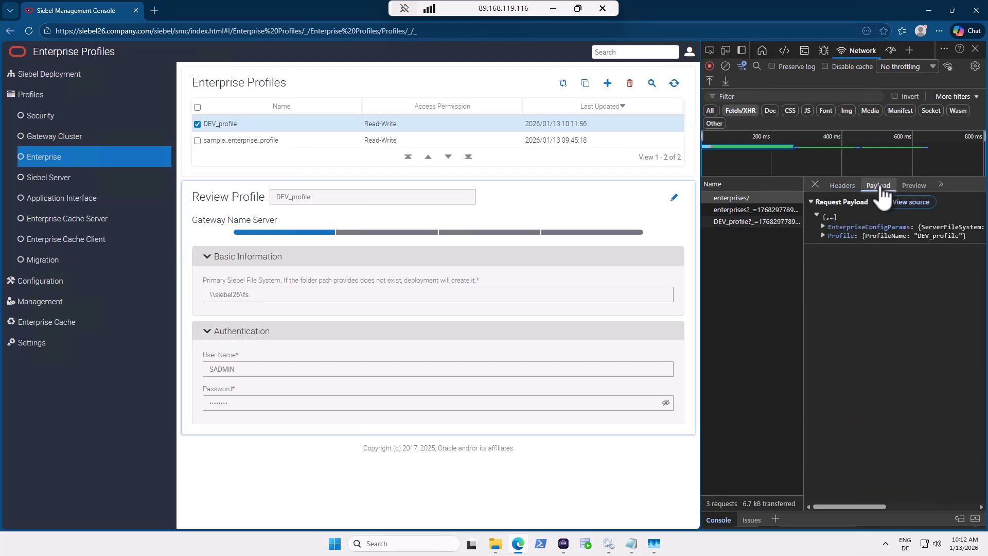
click(823, 227)
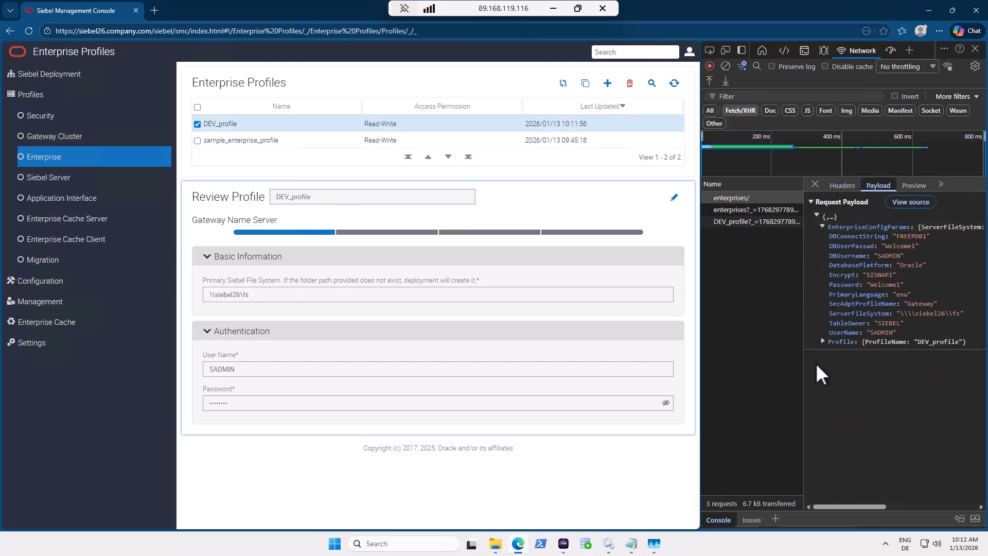
click(822, 341)
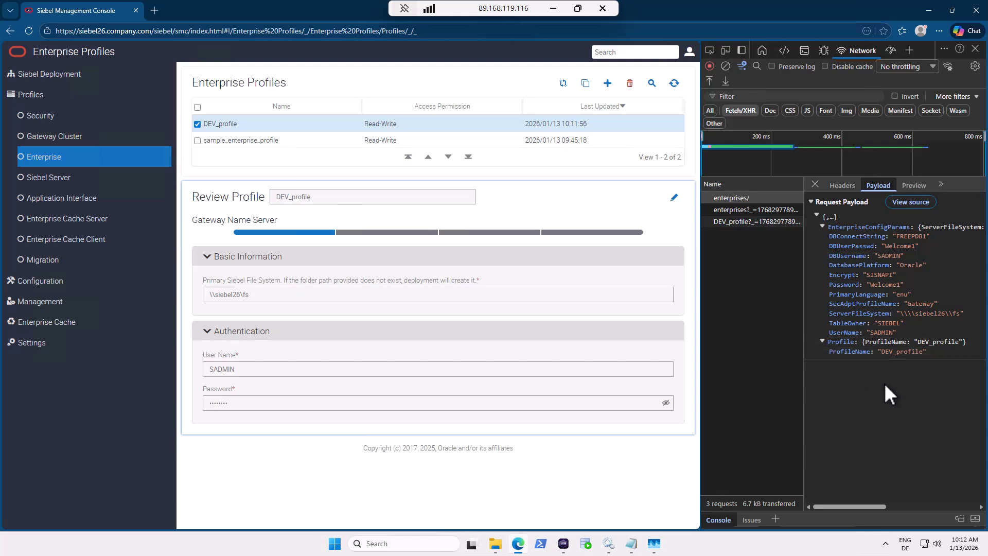
Copy the enterprises/ request as a cURL (cmd) command.
right_click(735, 198)
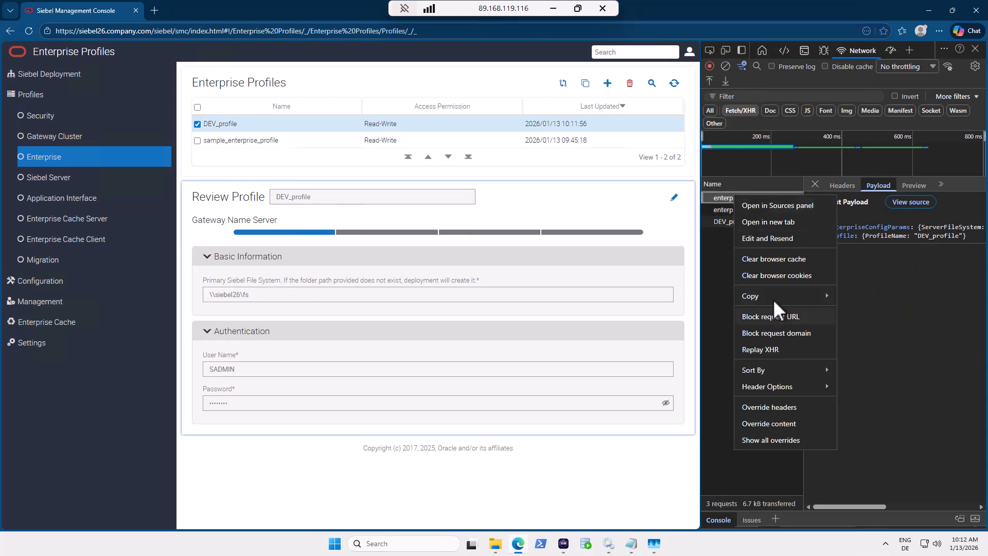
mouse_move(774, 299)
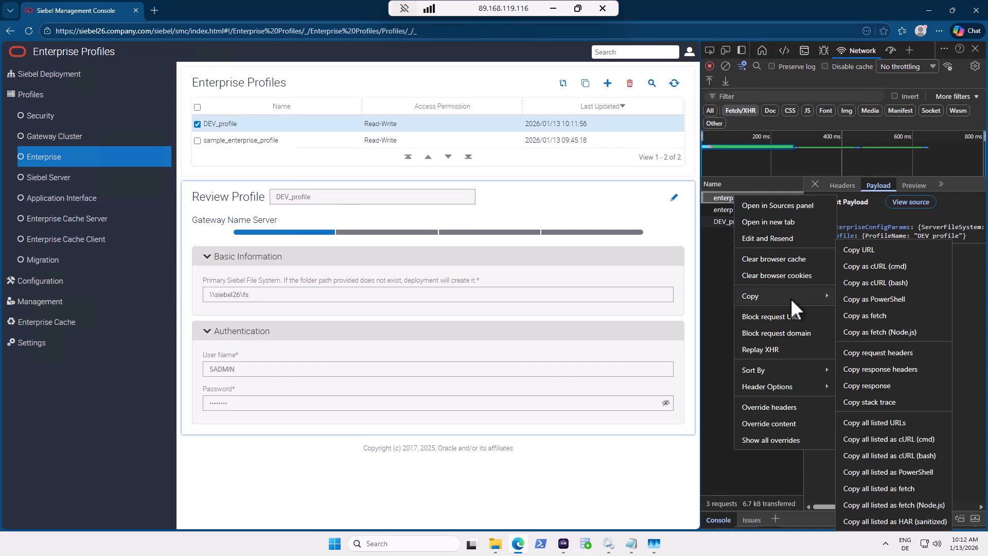
click(888, 267)
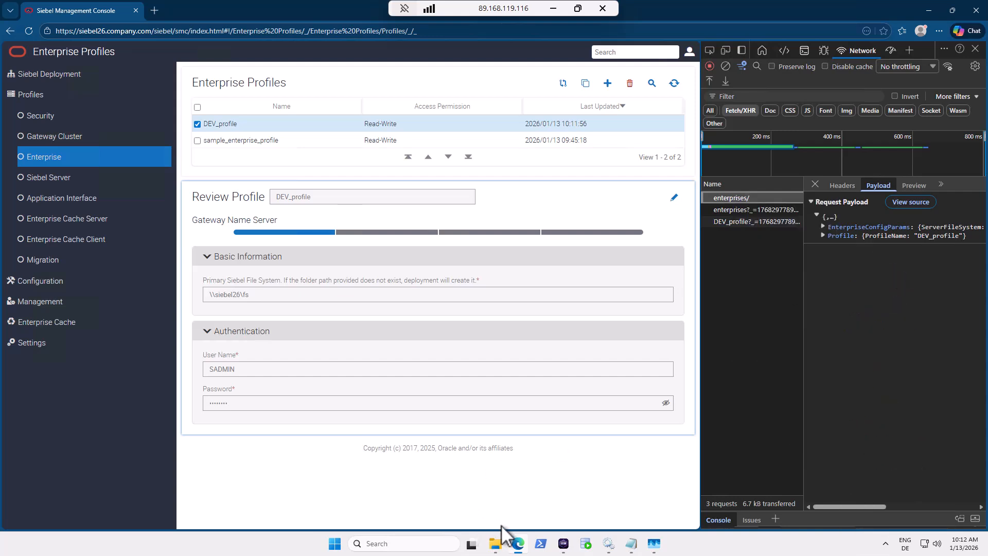
Paste the copied cURL command into a new Notepad document and review its payload.
click(633, 546)
click(80, 88)
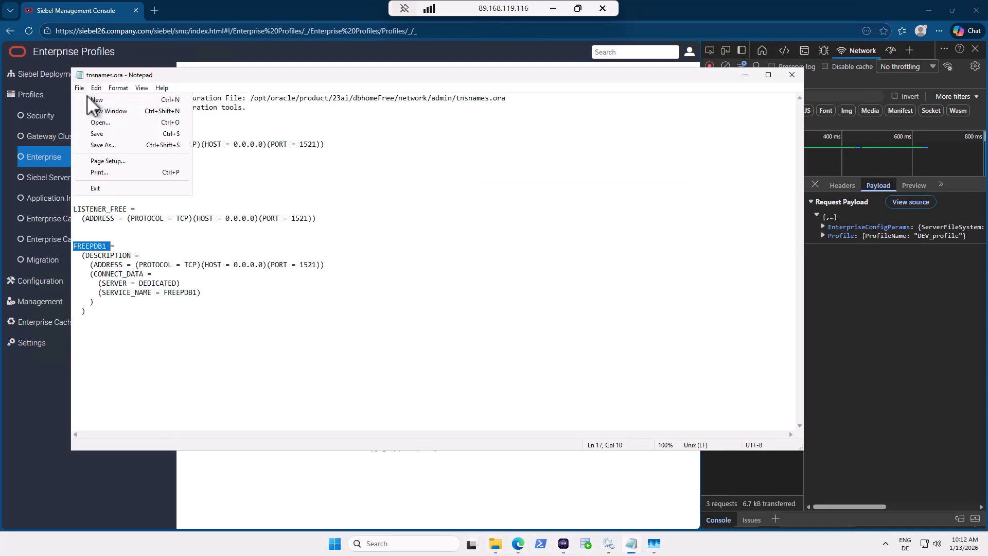
click(88, 99)
key(ctrl+v)
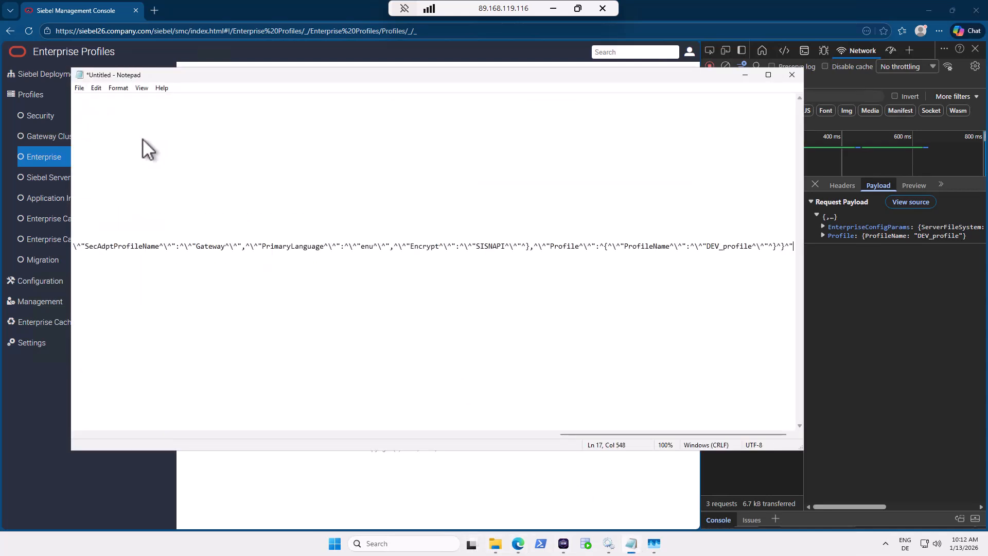
drag(666, 435, 149, 431)
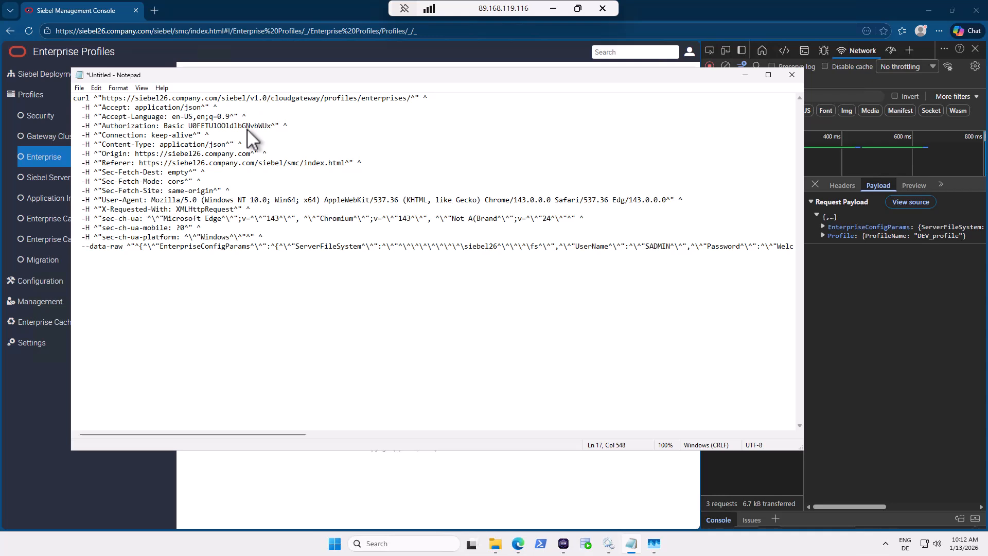
click(159, 247)
Close Notepad without saving the pasted text.
click(793, 72)
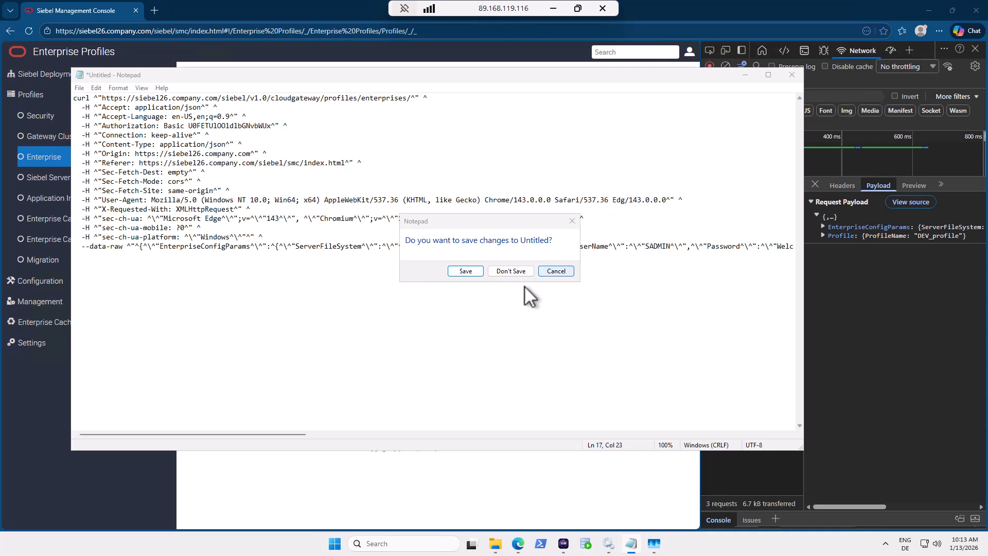
click(546, 271)
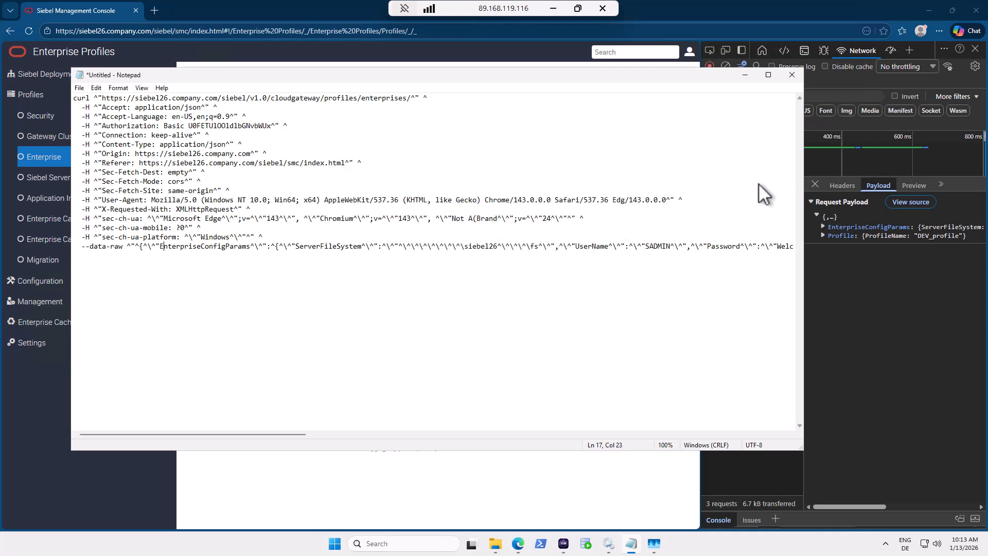
click(797, 73)
click(504, 271)
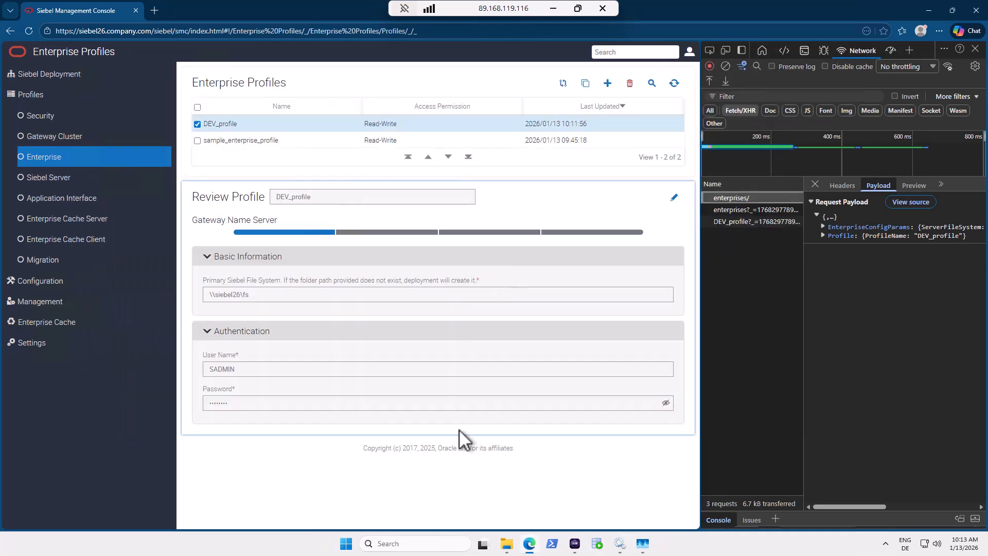
Close DevTools and bring up the Siebel Deployment hierarchy's add menu at 125% zoom.
click(975, 49)
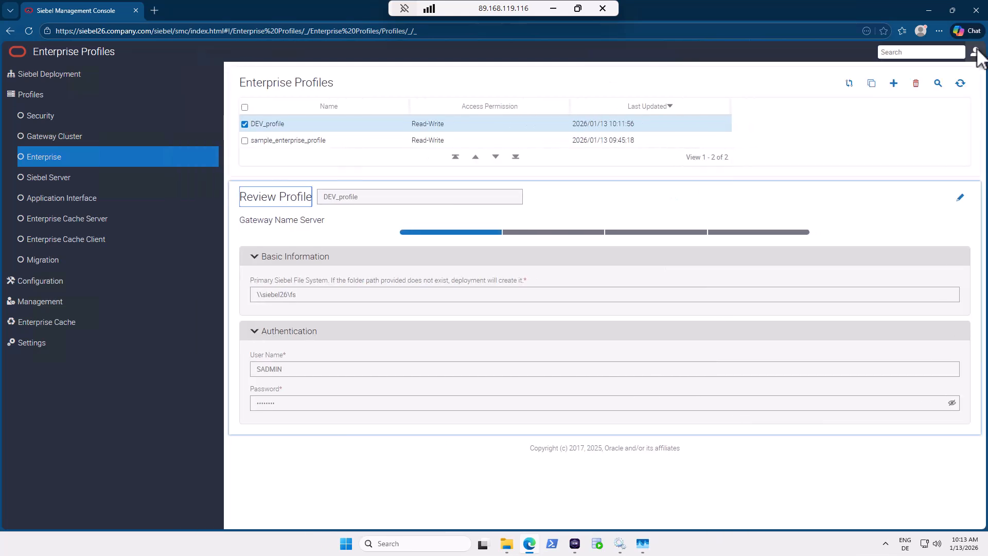
click(276, 127)
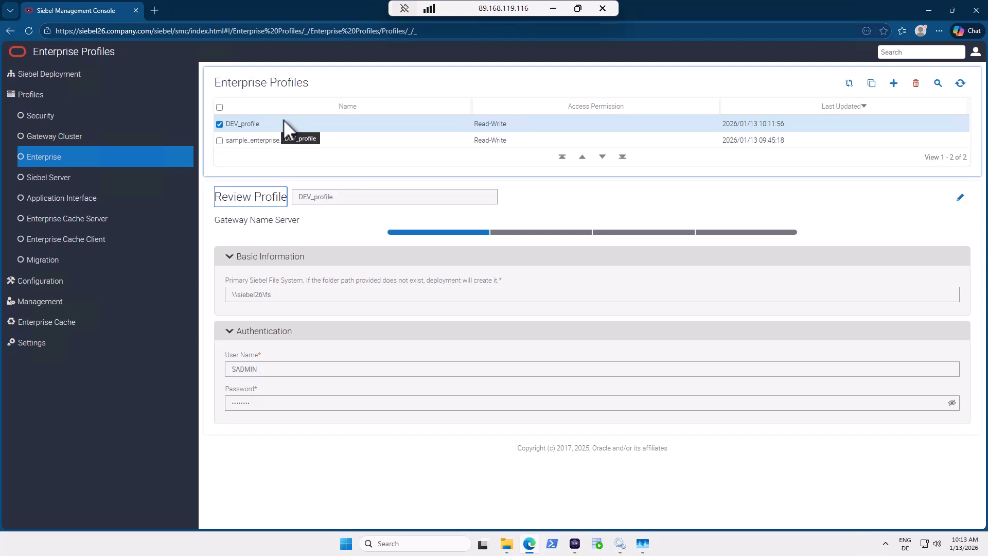
click(63, 77)
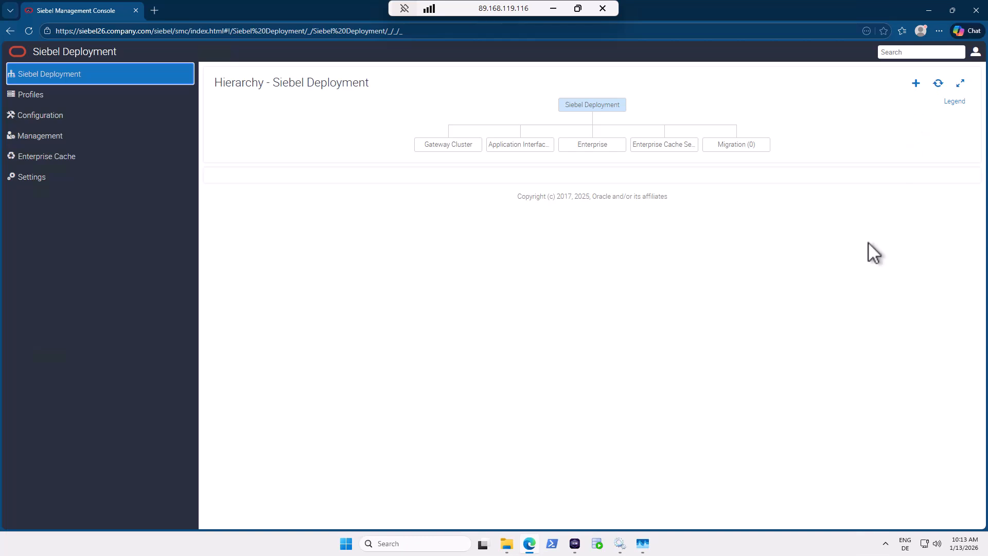
key(ctrl+plus)
key(ctrl+plus)
click(898, 98)
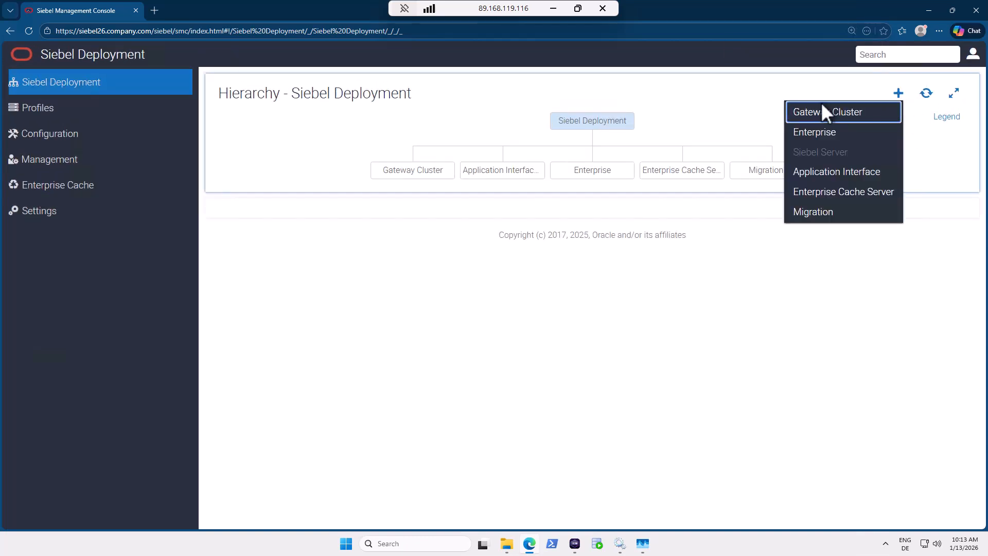
Start an Enterprise deployment using profile DEV_profile with the Deploy option.
click(809, 133)
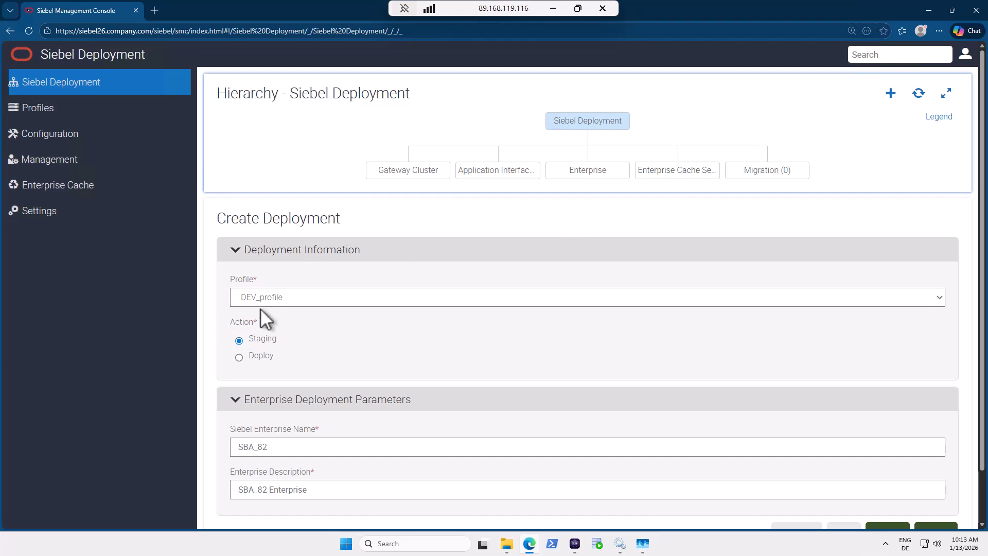
click(287, 297)
click(287, 333)
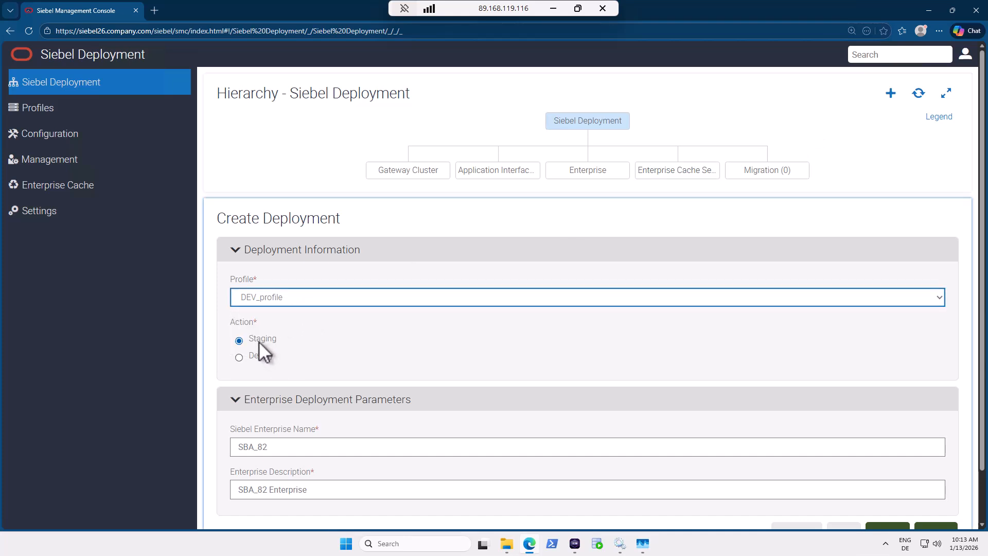
click(265, 355)
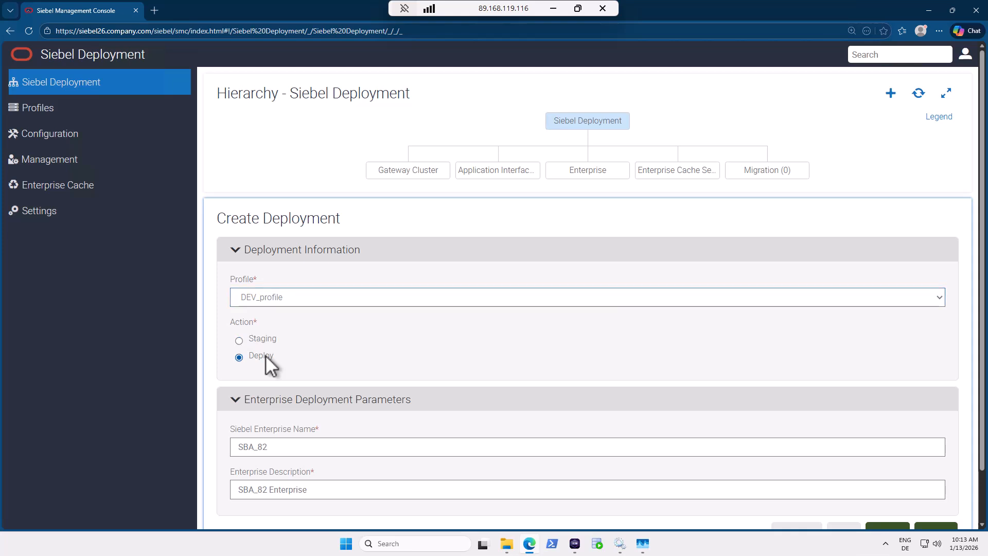
scroll(455, 344, down, 2)
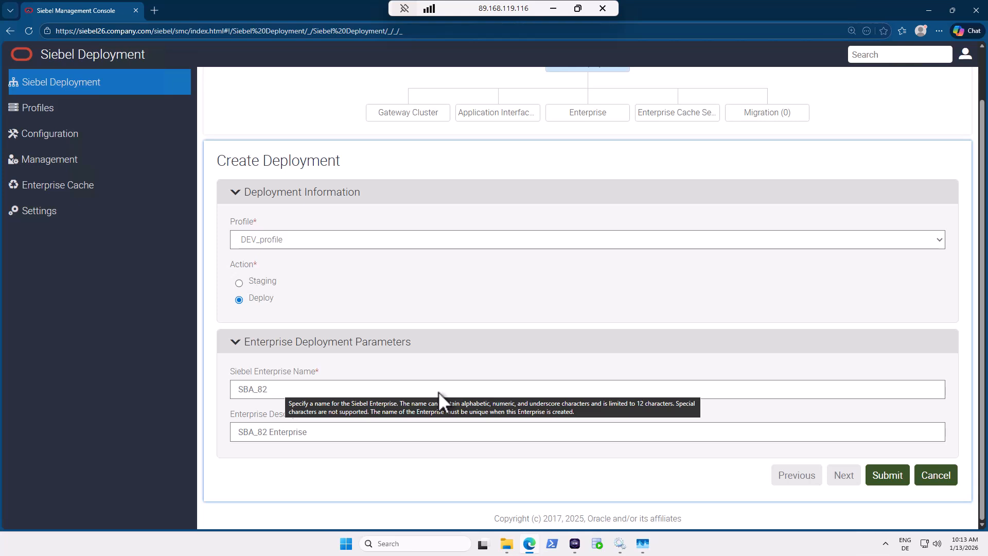
Set the enterprise name to DEV and the description to 'Dev Enterprise'.
drag(428, 391, 236, 404)
text(DEV)
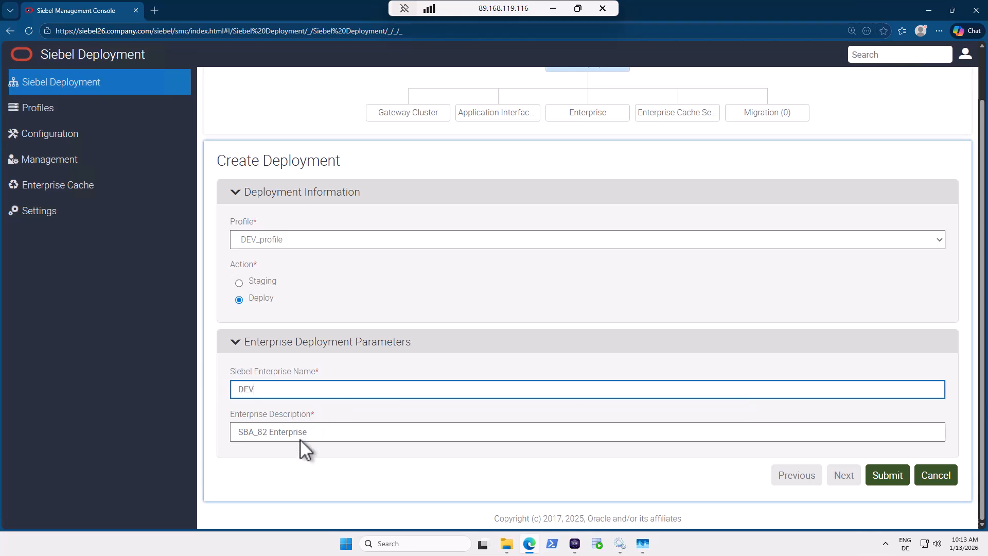
drag(310, 434, 218, 433)
text(Dev Enterpr)
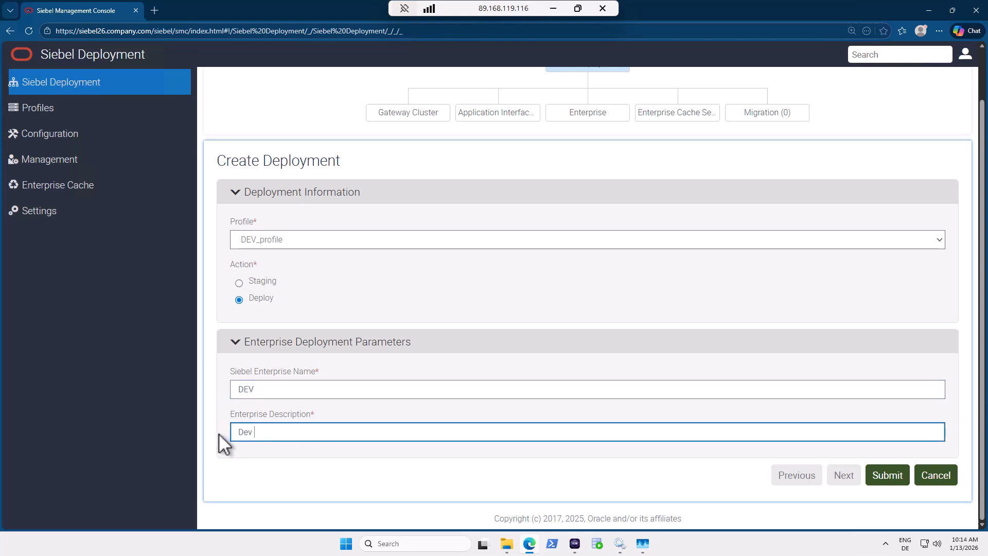
text(ise)
Submit the DEV deployment, check its in-progress status and legend, and return to the hierarchy.
click(889, 481)
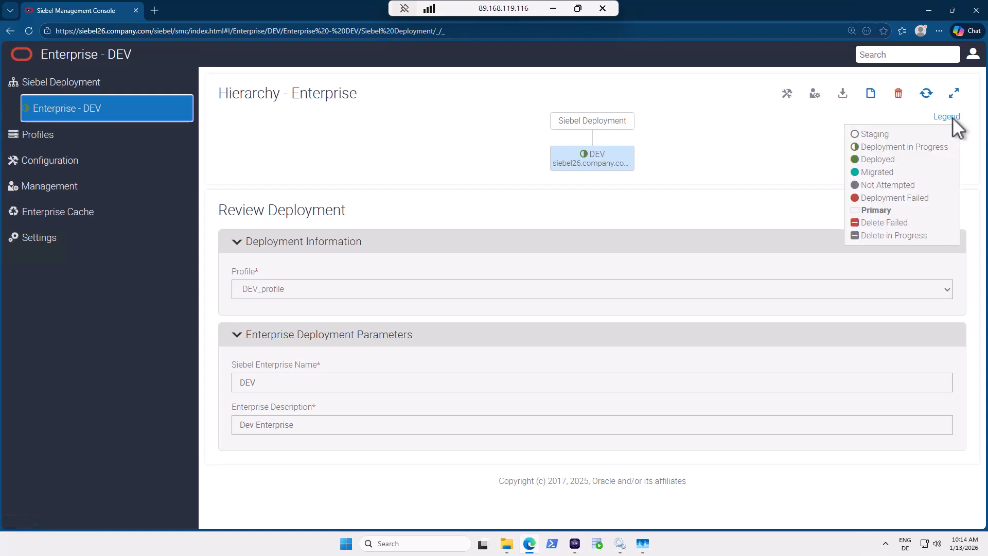
mouse_move(944, 120)
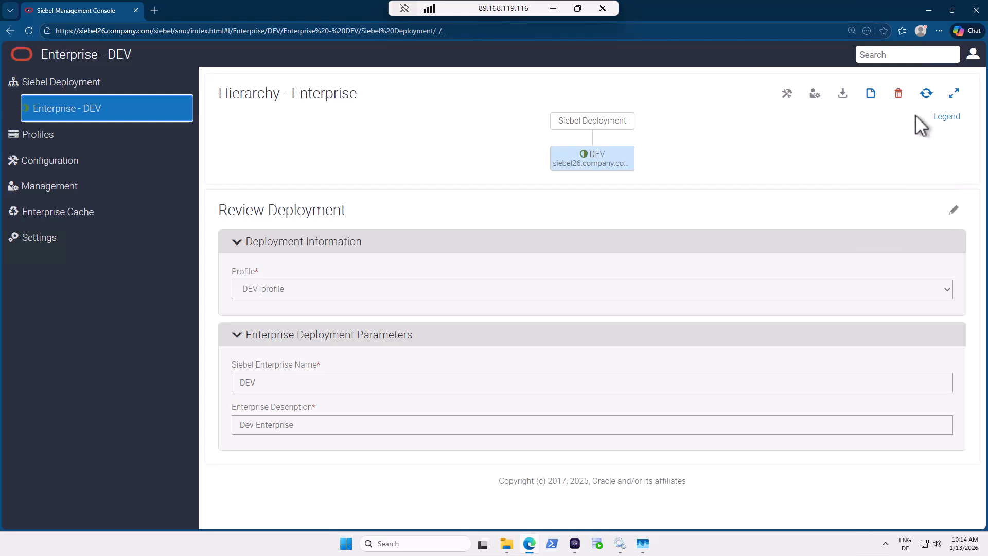
click(927, 94)
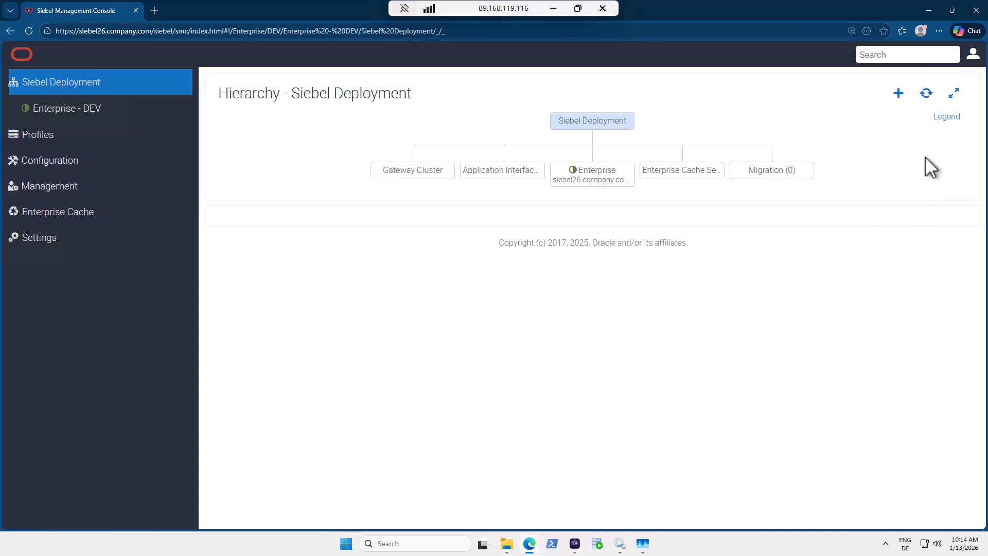
click(600, 186)
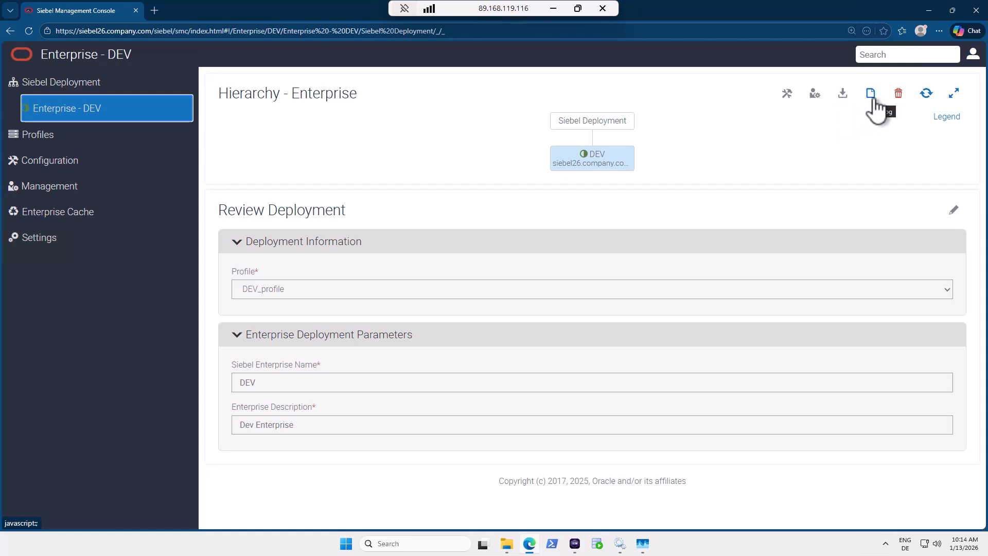
click(948, 117)
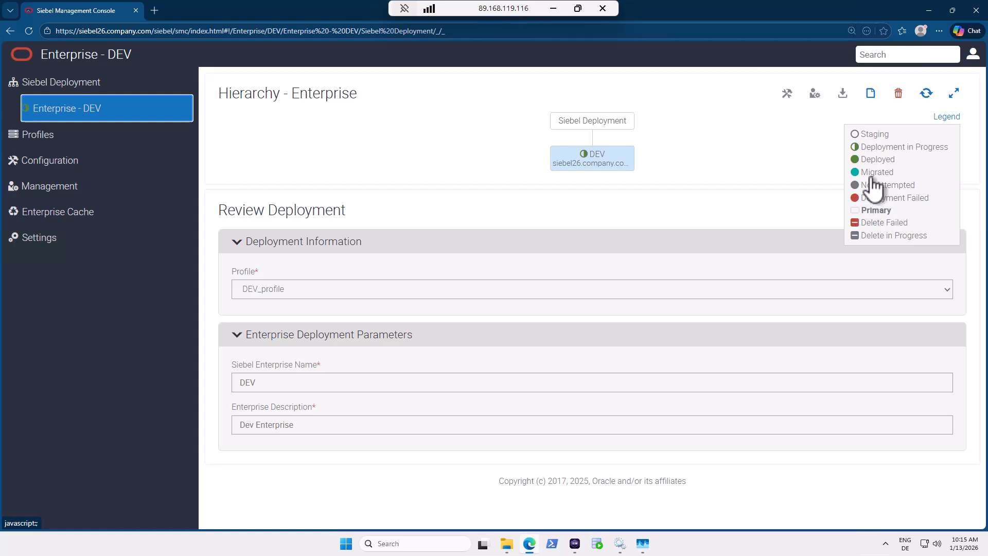
click(927, 94)
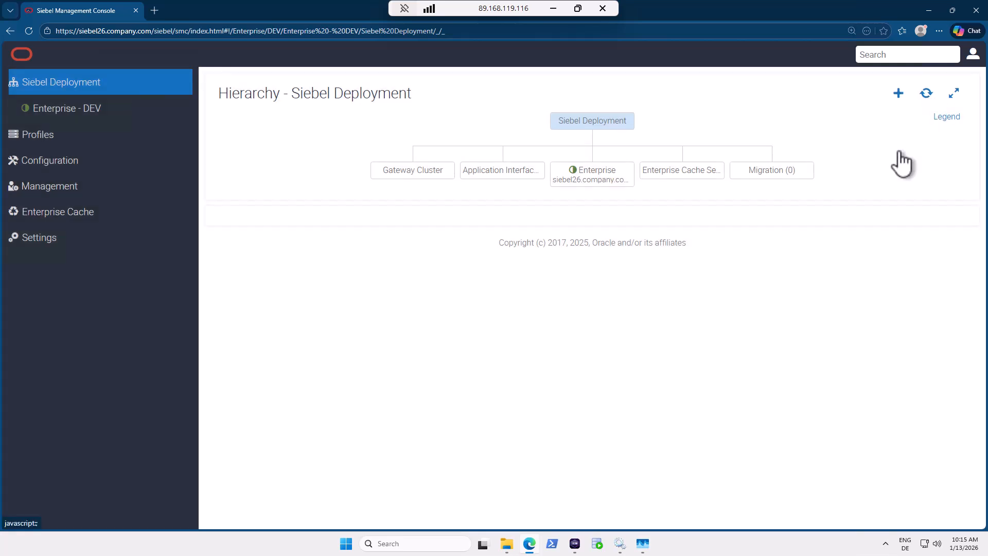
Refresh until Enterprise DEV shows as deployed, then open its Review Deployment page.
click(926, 94)
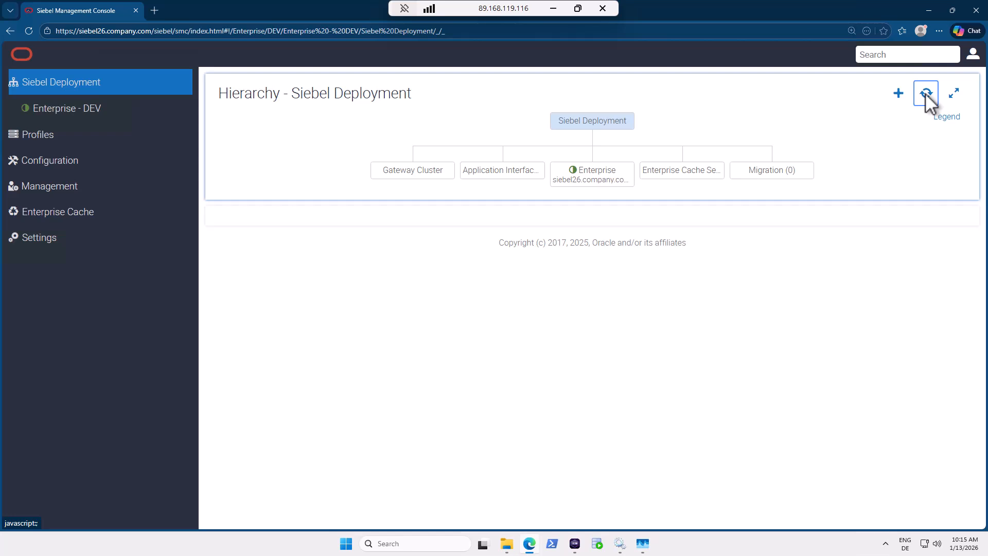
click(926, 96)
click(947, 118)
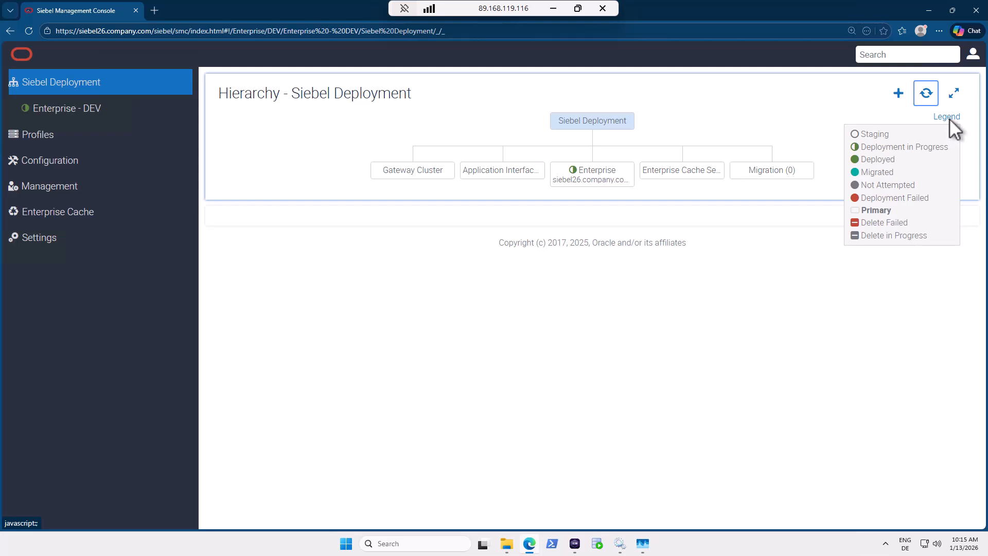
click(926, 93)
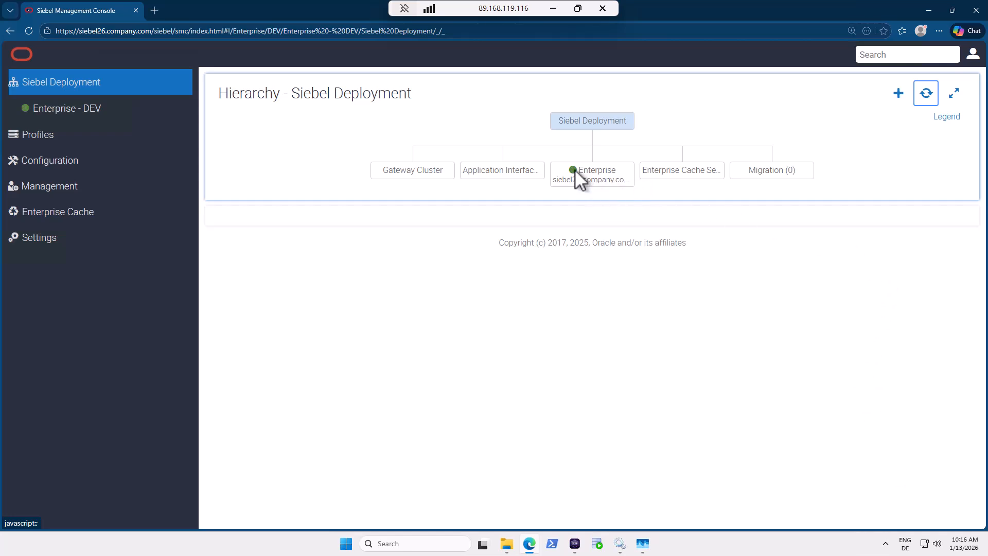
click(601, 172)
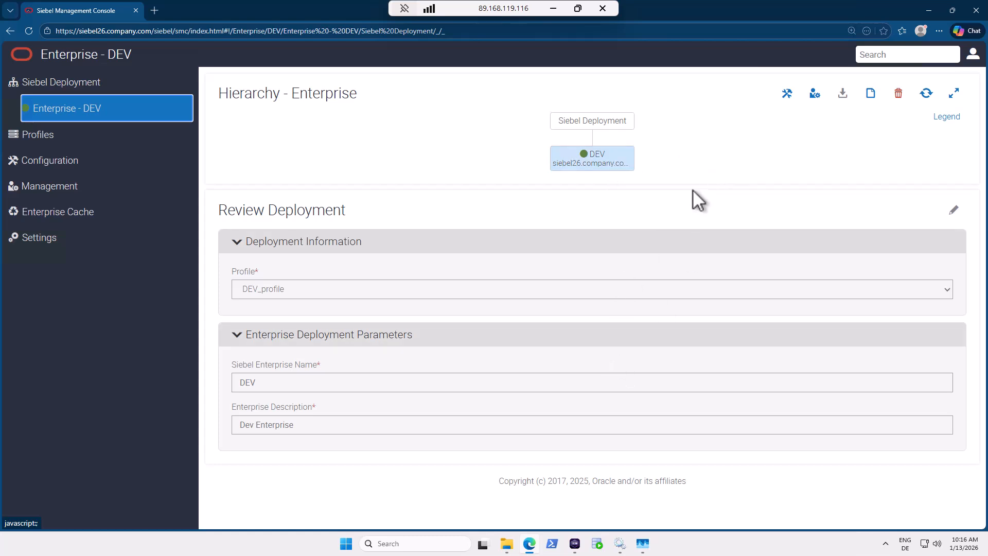
click(510, 551)
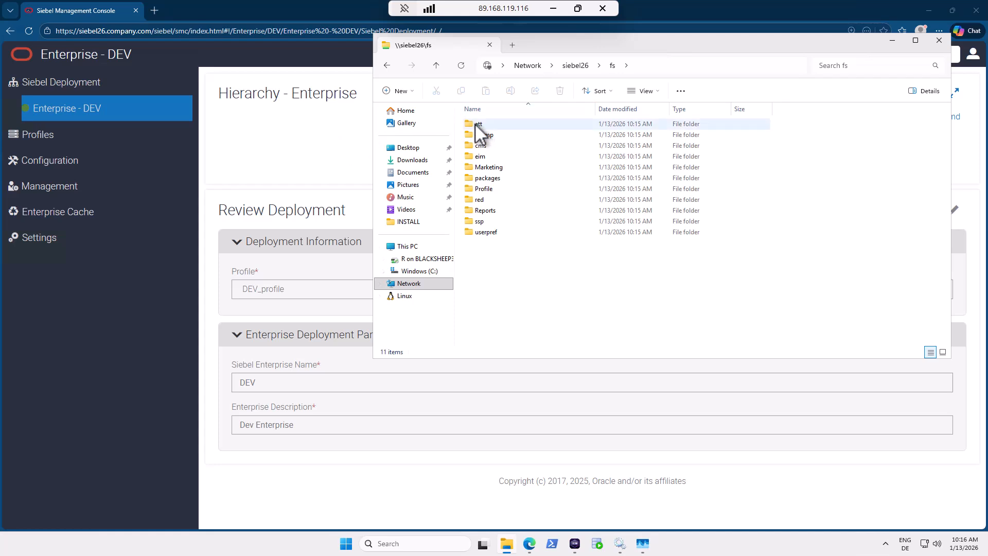
click(318, 155)
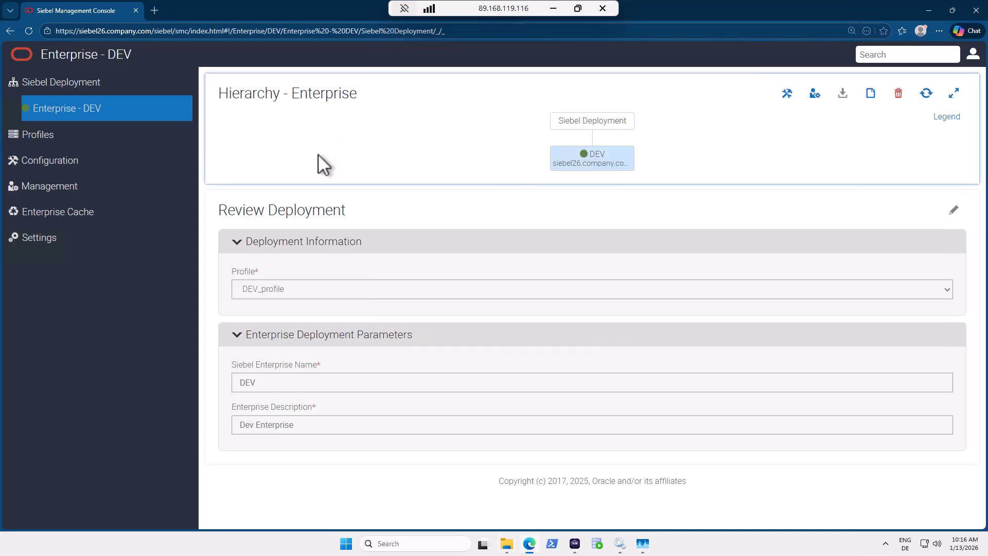
click(871, 98)
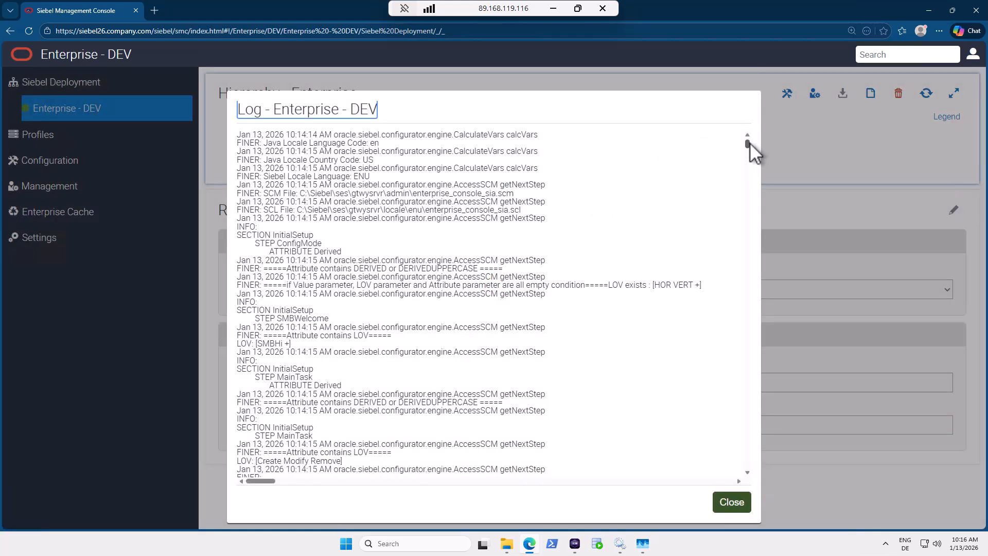
drag(749, 143, 745, 162)
drag(749, 180, 746, 458)
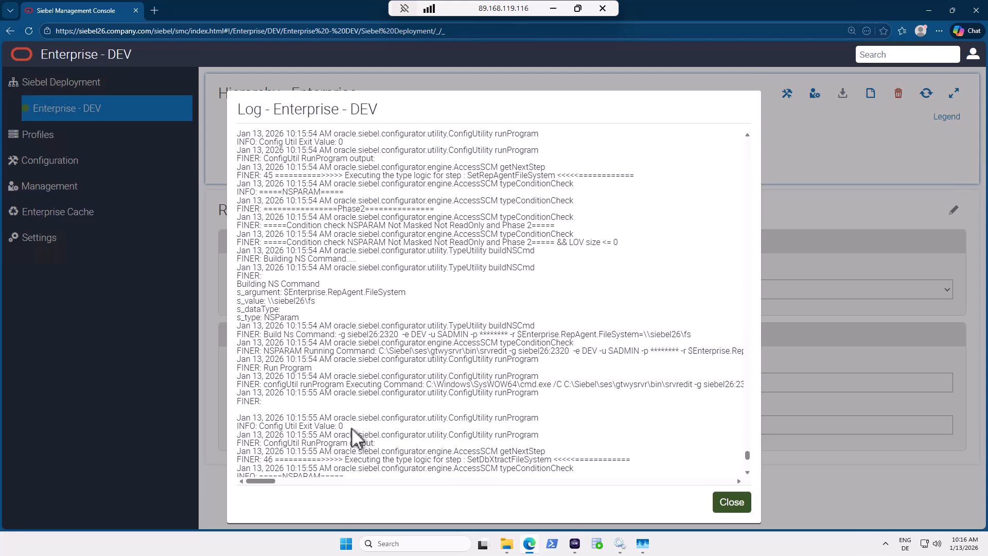
click(730, 504)
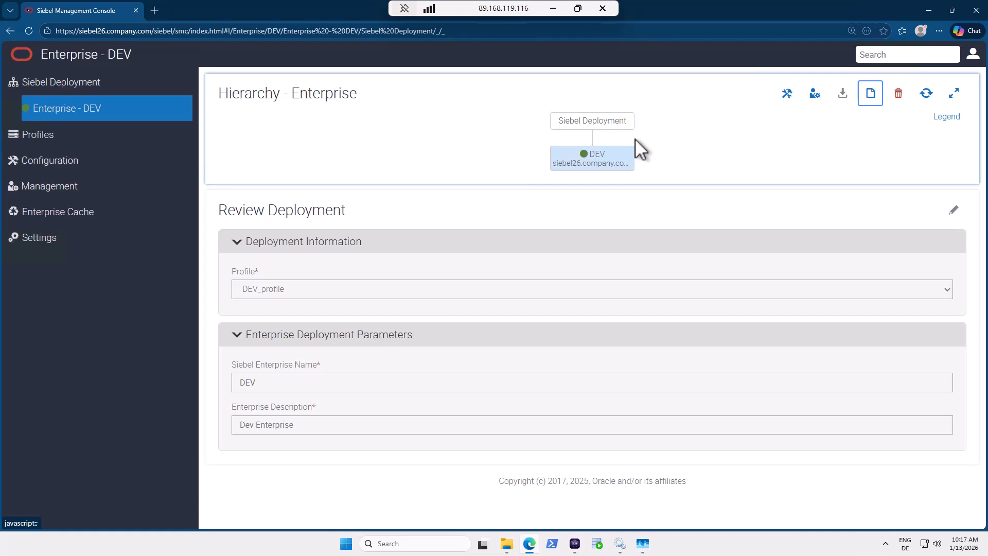
Clone sample_server_profile under Siebel Server profiles, naming the copy server01_profile.
click(49, 140)
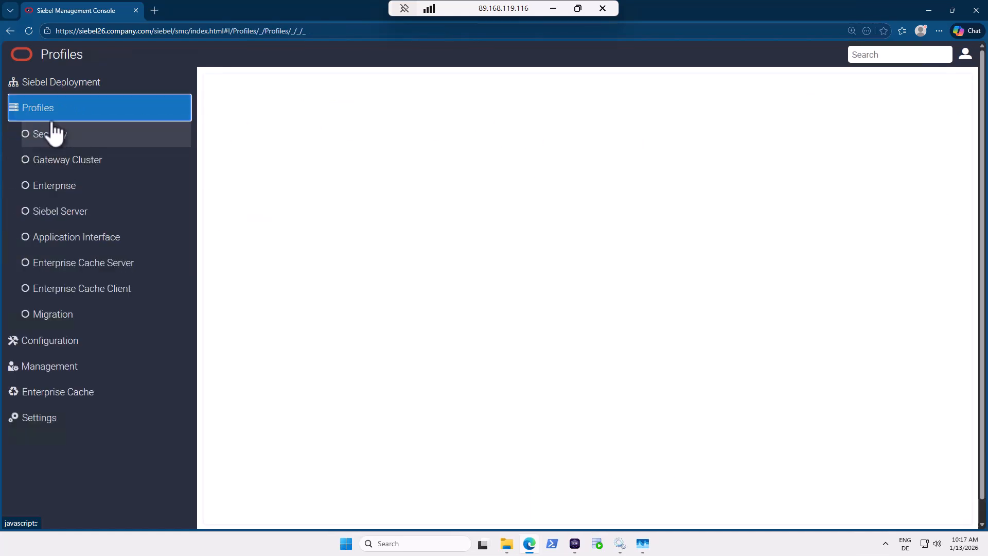
click(59, 220)
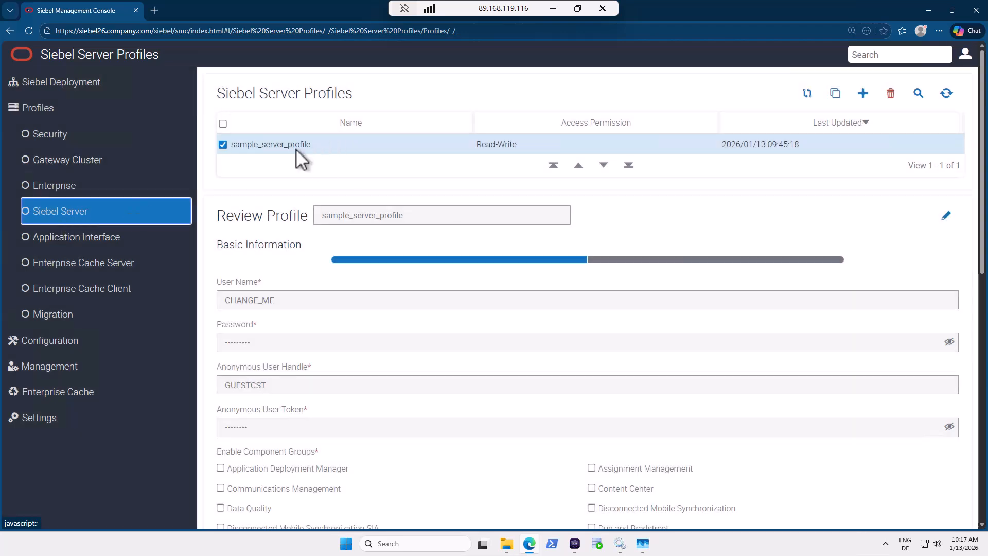
key(ctrl+minus)
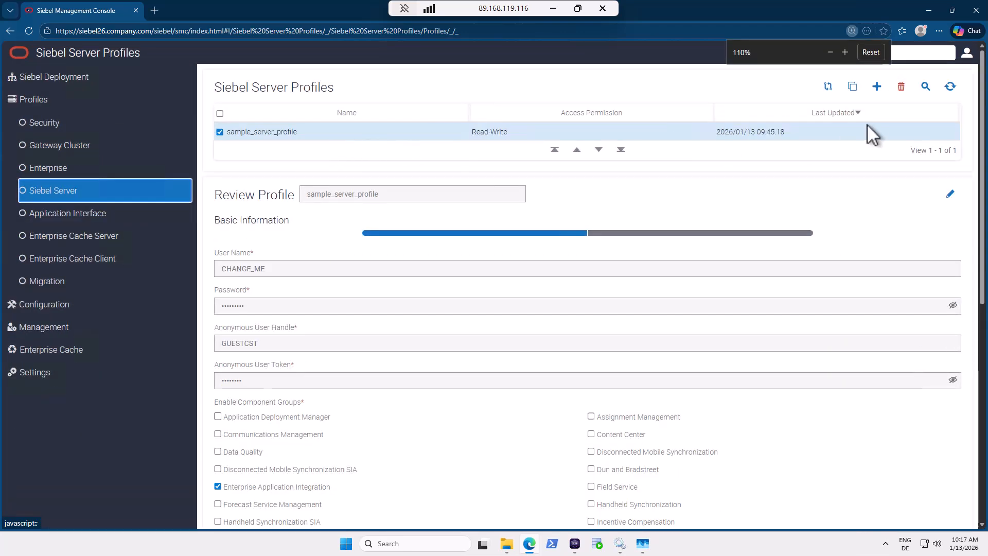
click(853, 87)
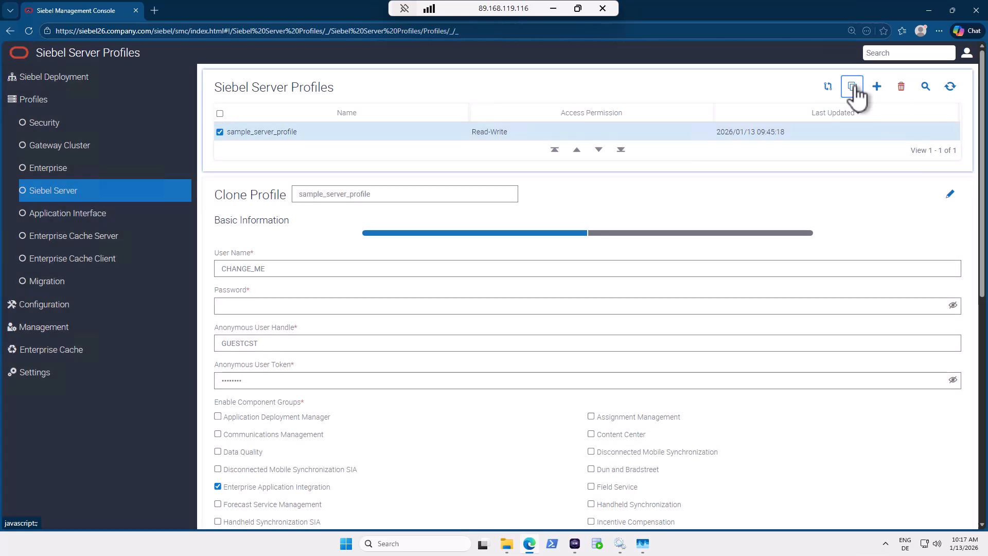
drag(387, 193, 295, 193)
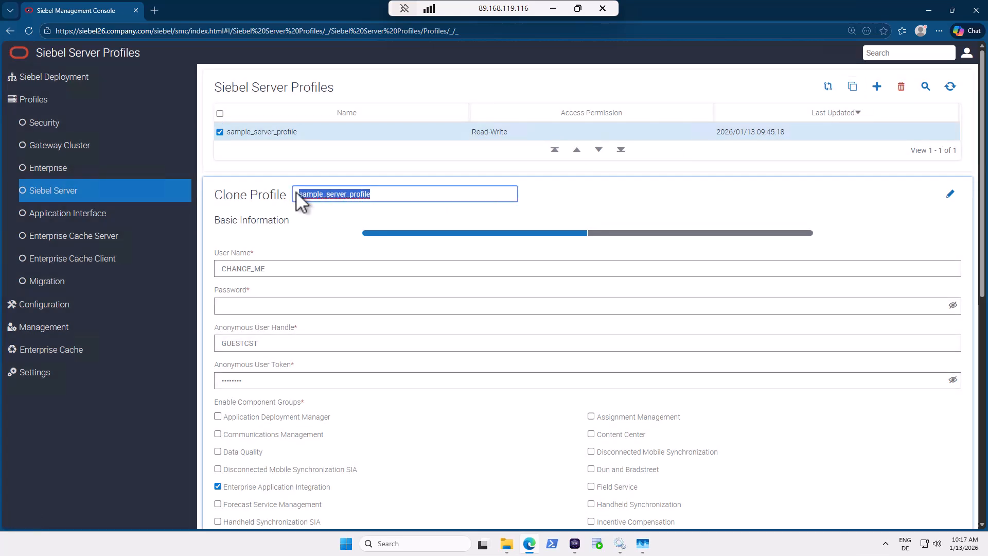
text(server)
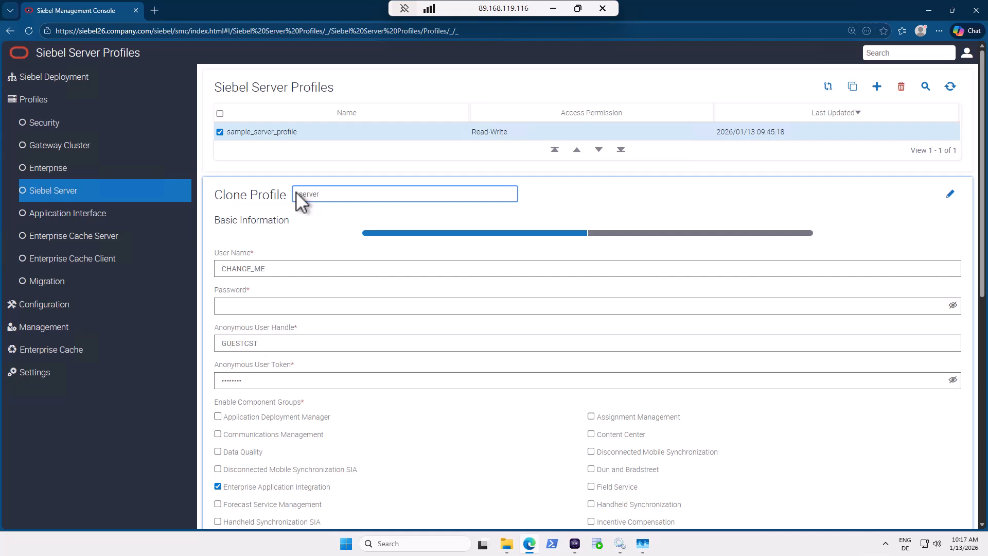
text(01_profile)
Autofill the admin user name and password from saved logins and re-enter the anonymous user token.
click(307, 268)
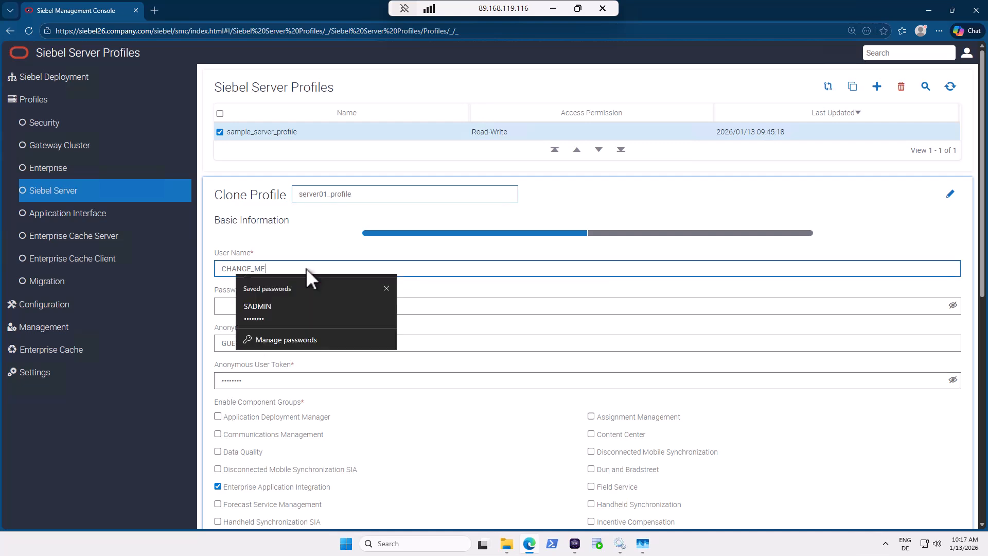
click(261, 307)
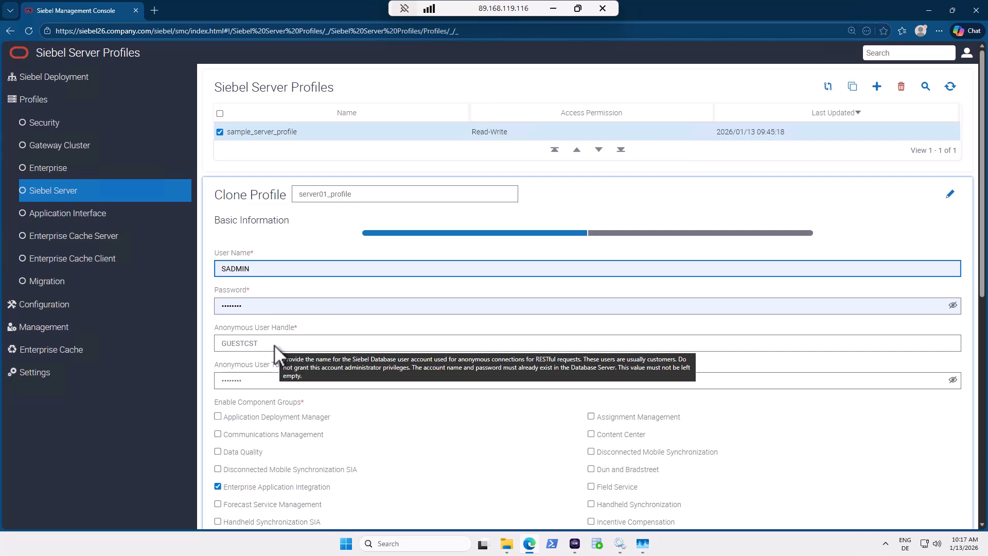
mouse_move(275, 381)
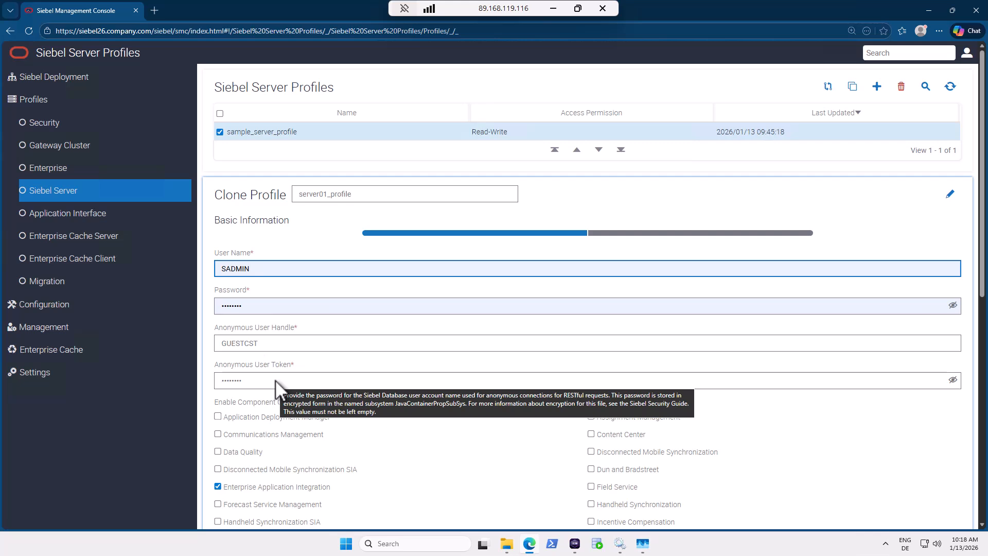
click(276, 381)
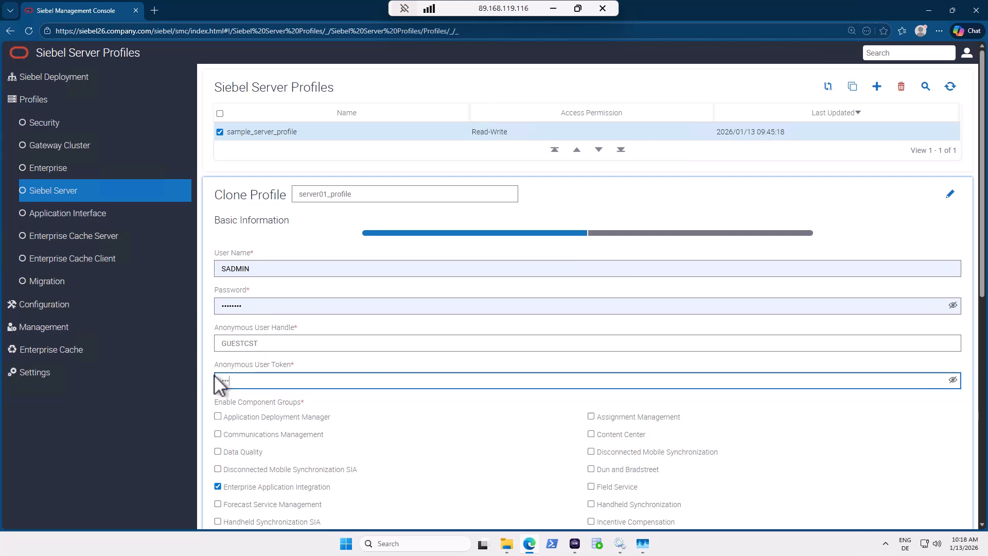
text(••••••••)
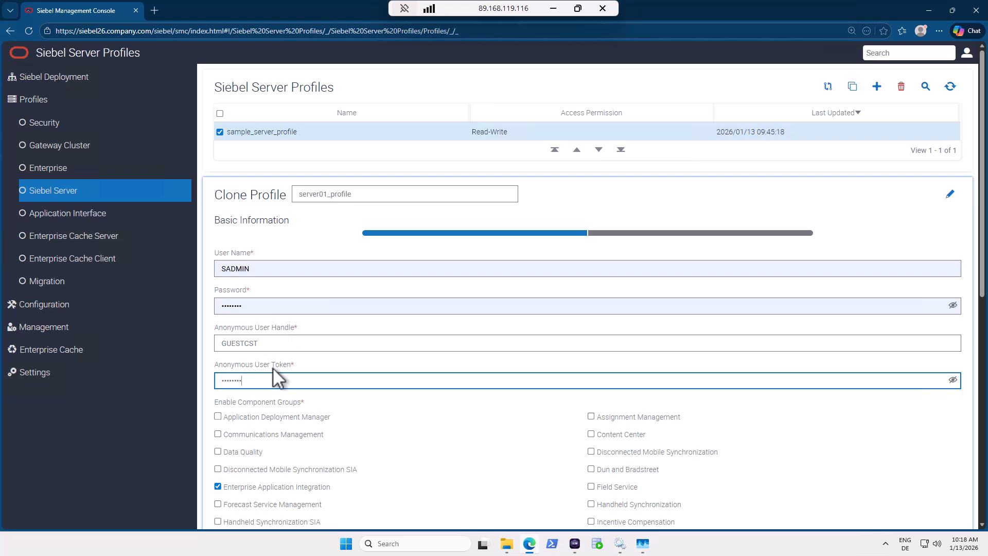
Tick Siebel Web Tools and Siebel eConsumerSector under Enable Component Groups.
mouse_move(391, 383)
scroll(391, 383, down, 6)
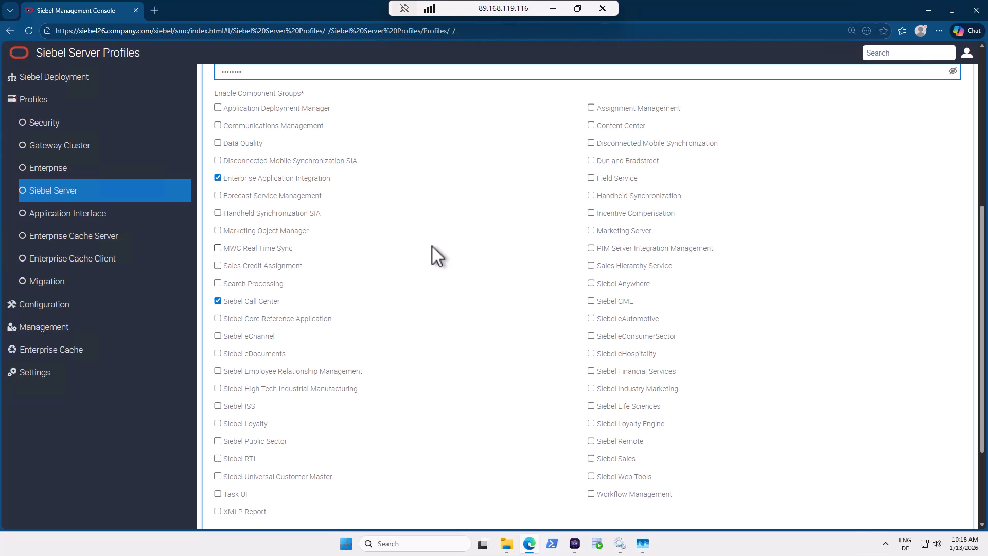
mouse_move(276, 94)
click(592, 477)
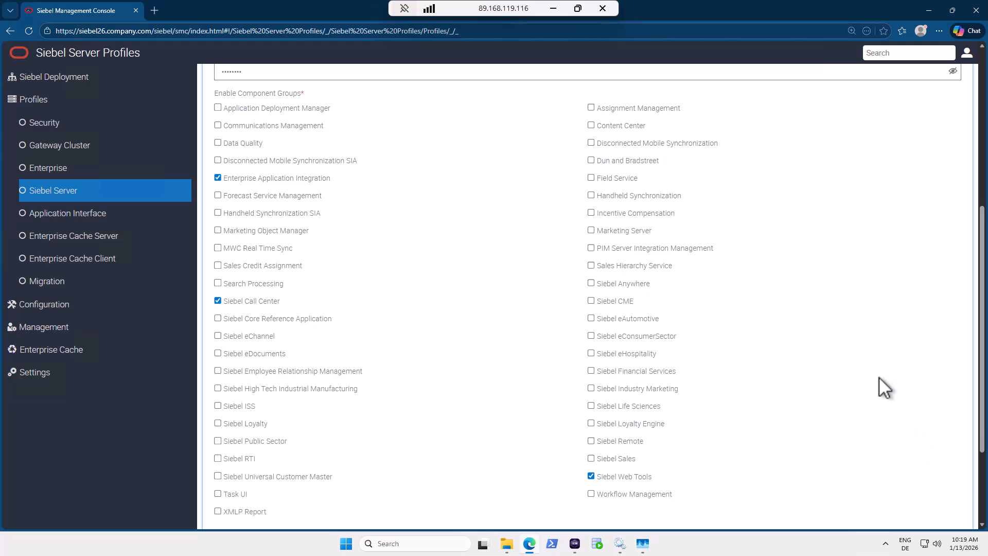
click(931, 339)
Confirm ports 3320 and 40400, submit server01_profile, and view its Enhanced Settings.
scroll(928, 337, up, 1)
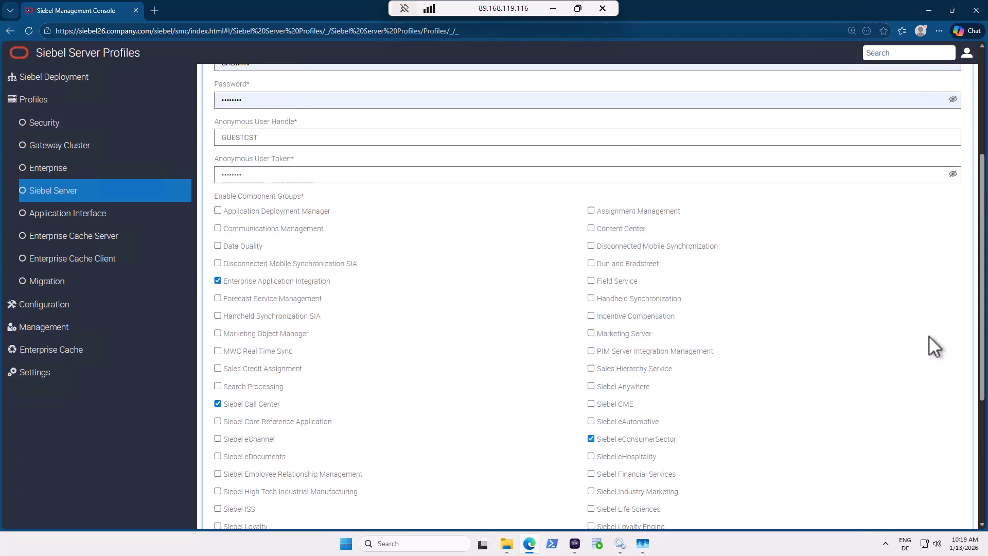
scroll(929, 337, down, 3)
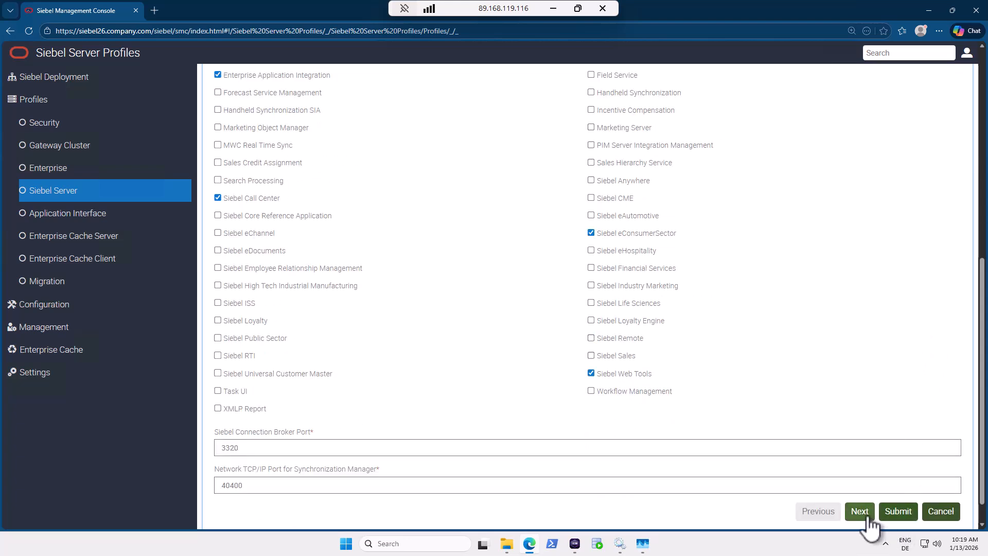
click(255, 450)
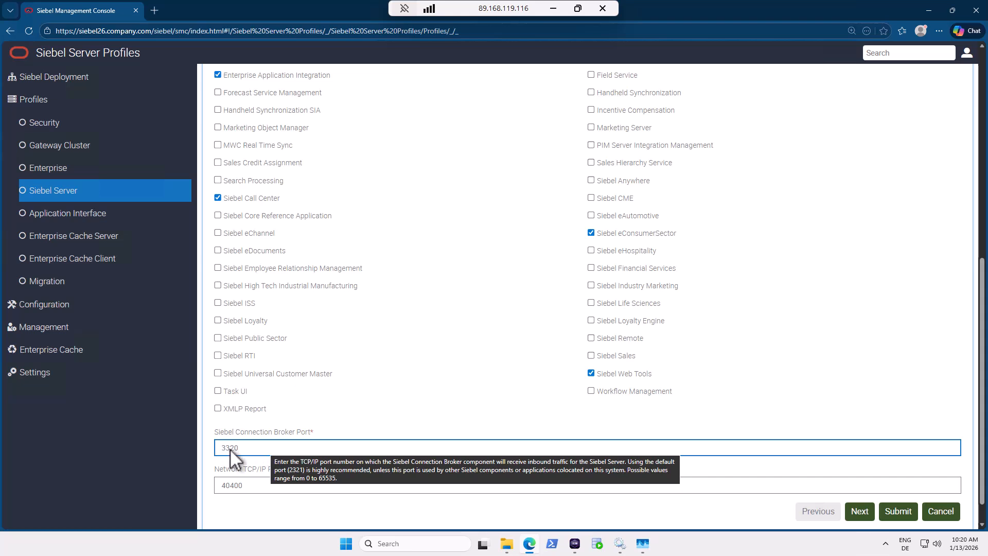
mouse_move(246, 483)
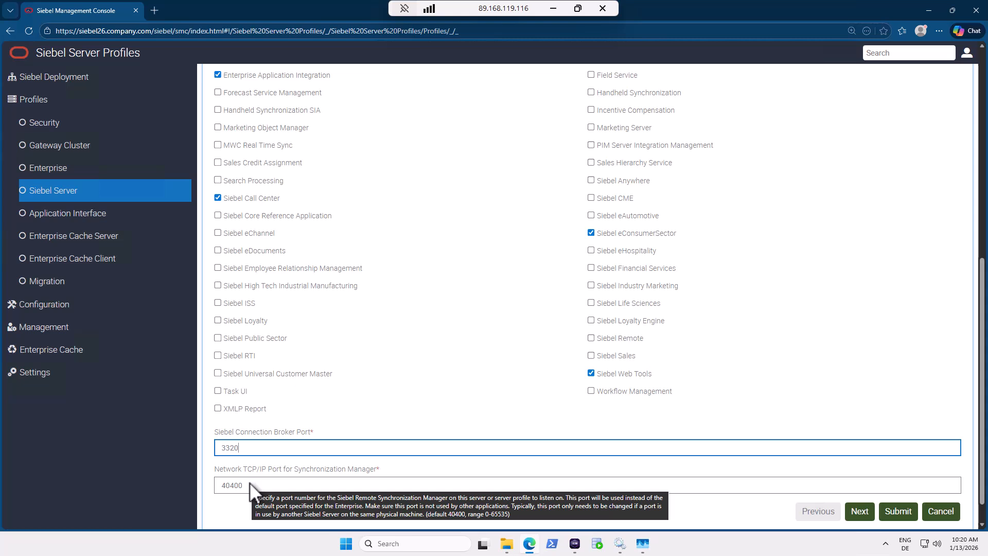
click(248, 486)
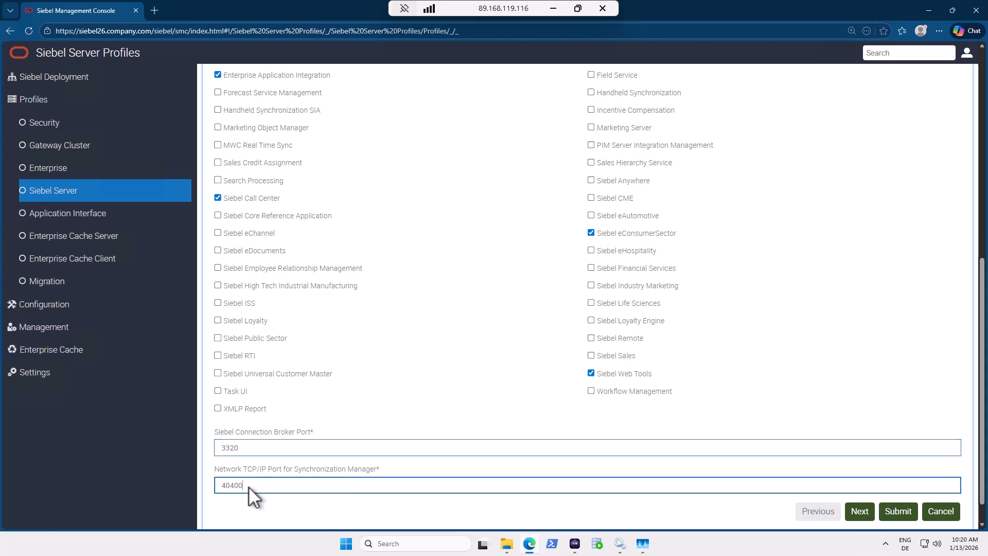
click(904, 518)
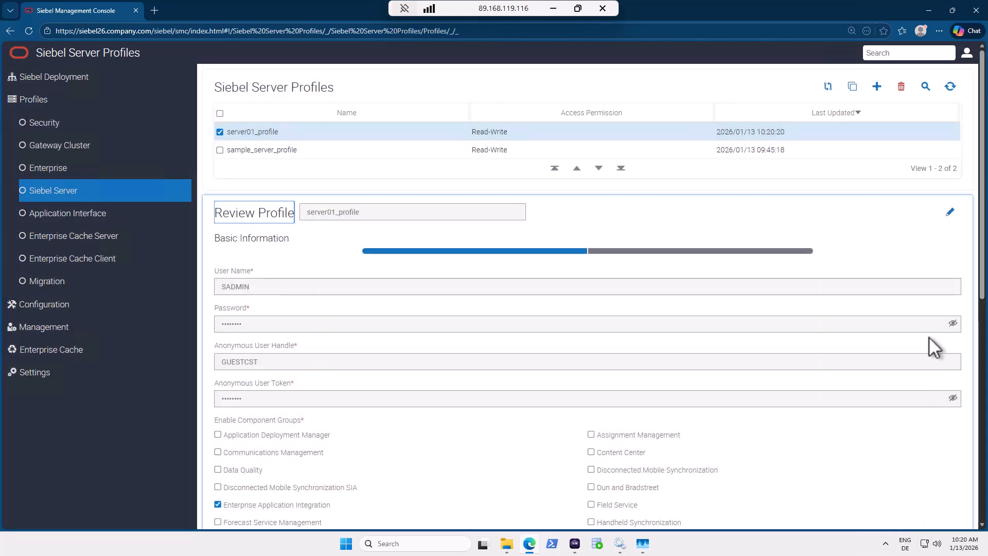
click(667, 252)
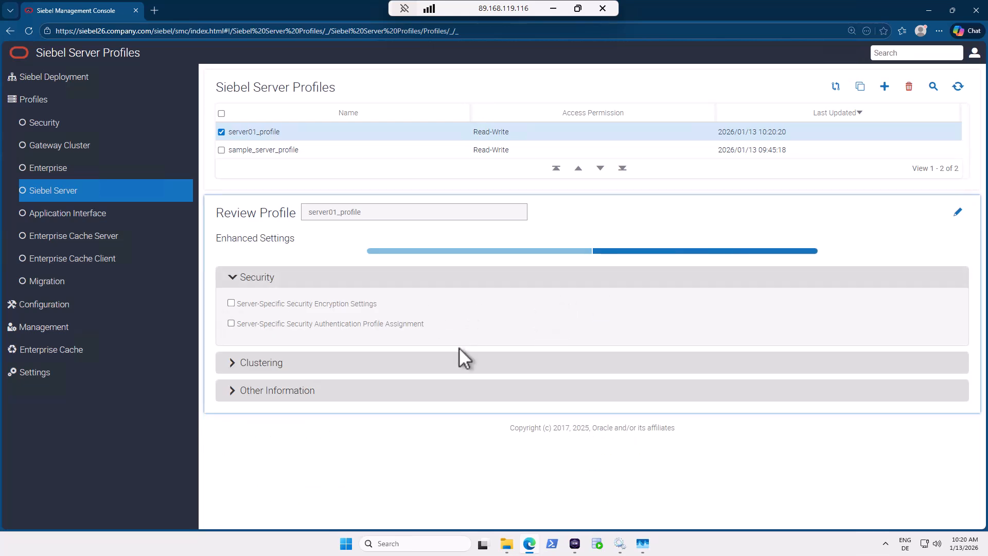
Review the expanded Clustering and Other Information sections, then reload server01_profile's Basic Information.
click(249, 363)
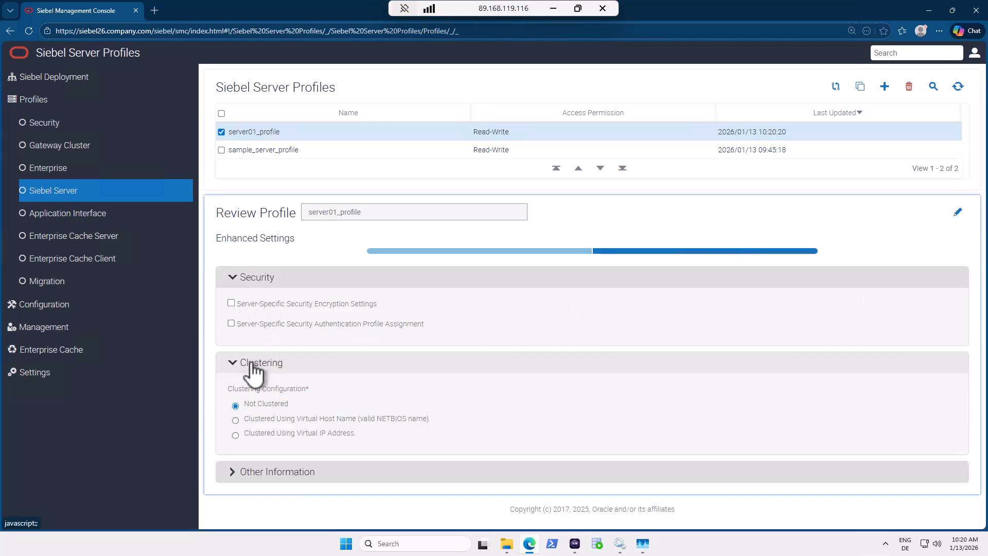
click(267, 472)
scroll(386, 442, down, 2)
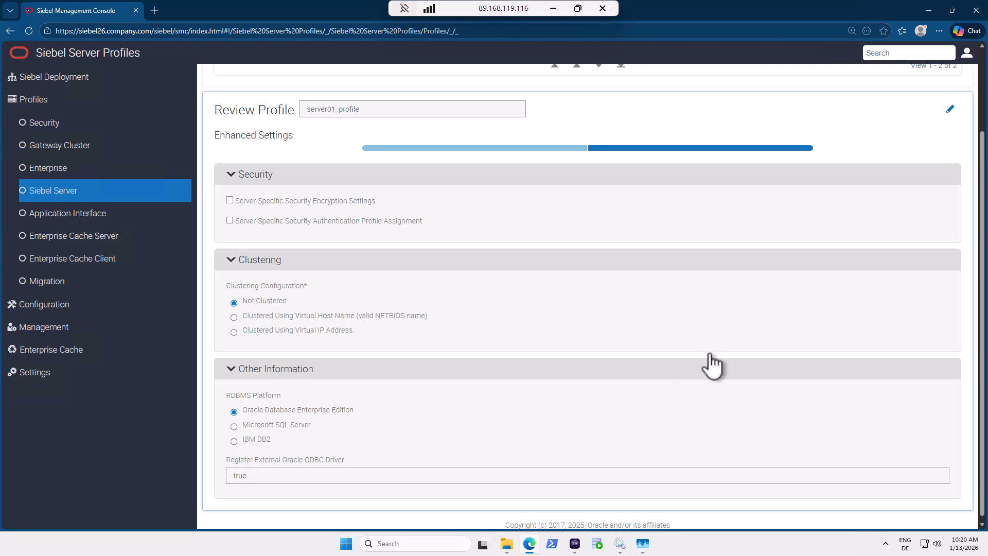
scroll(913, 297, up, 2)
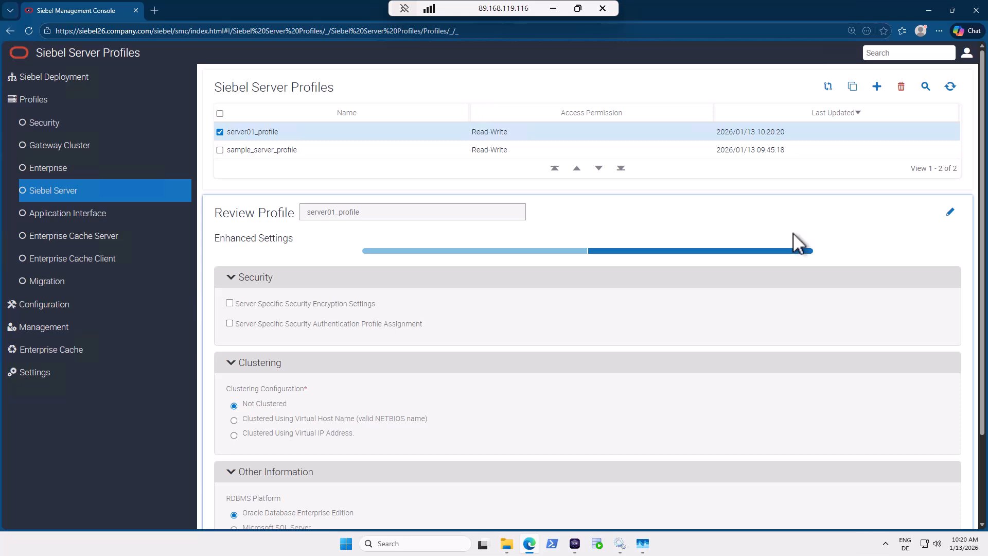
click(313, 131)
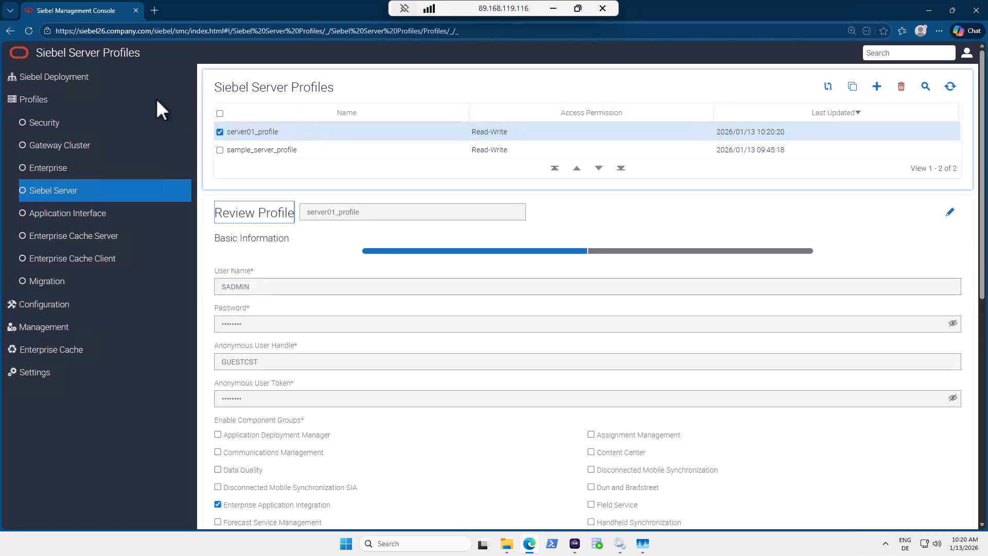
Start a new Siebel Server deployment from the Siebel Deployment hierarchy.
click(72, 82)
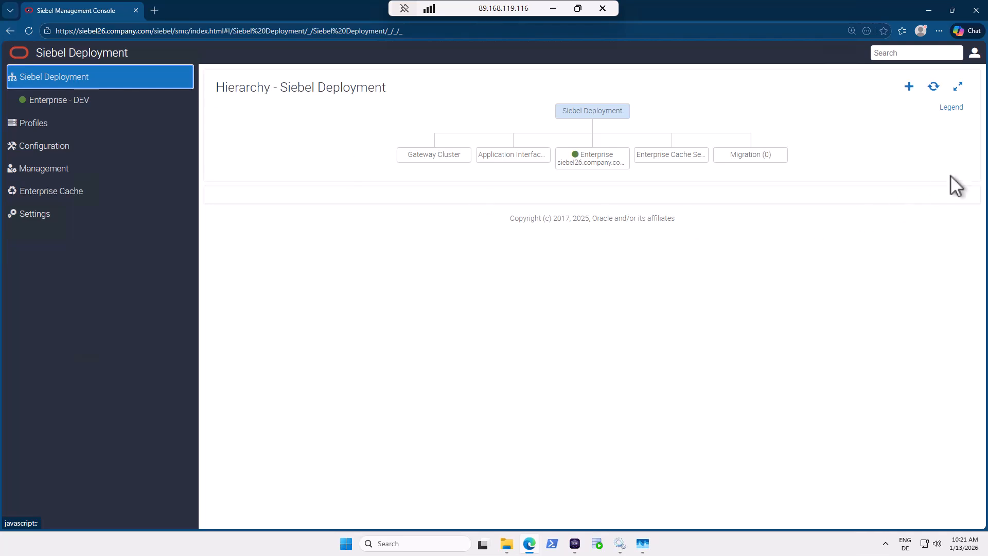
click(910, 87)
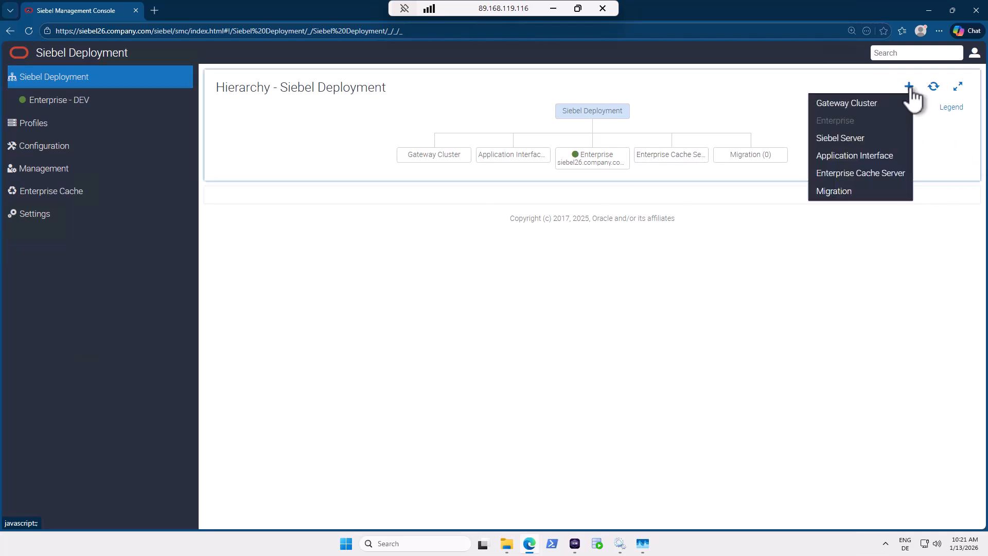
click(868, 141)
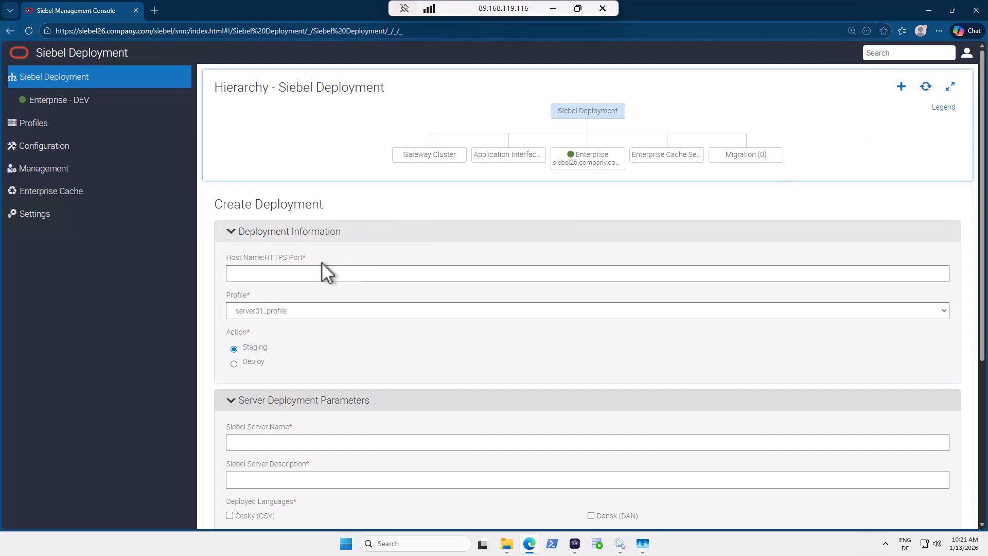
Enter host siebel26.company.com:9011, choose profile server01_profile, and set action to Deploy.
click(292, 273)
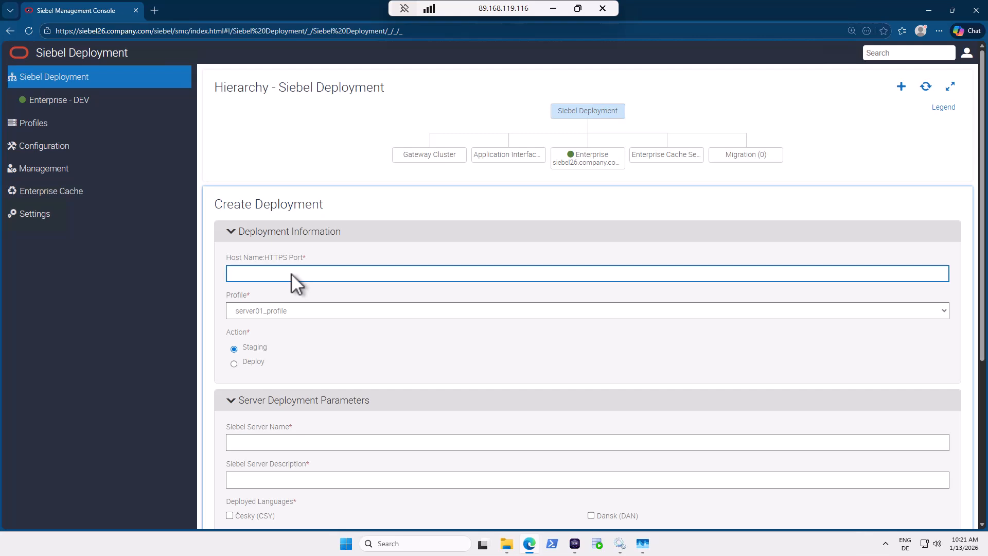
text(siebel26.company.com:9011)
double_click(314, 276)
click(286, 313)
click(279, 344)
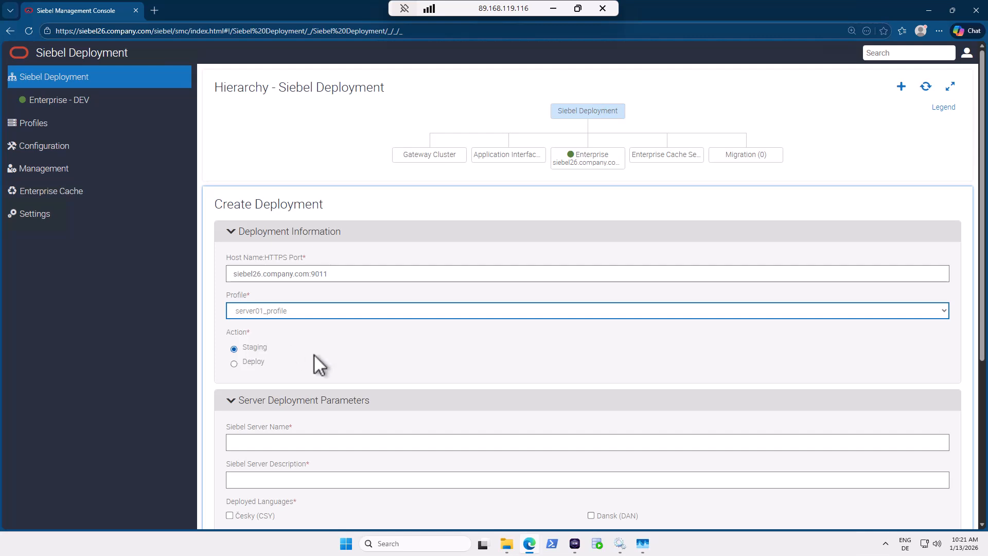
click(234, 364)
Name the server server01, describe it as 'Server 01', and select ENU, FRA and DEU languages.
scroll(453, 367, down, 4)
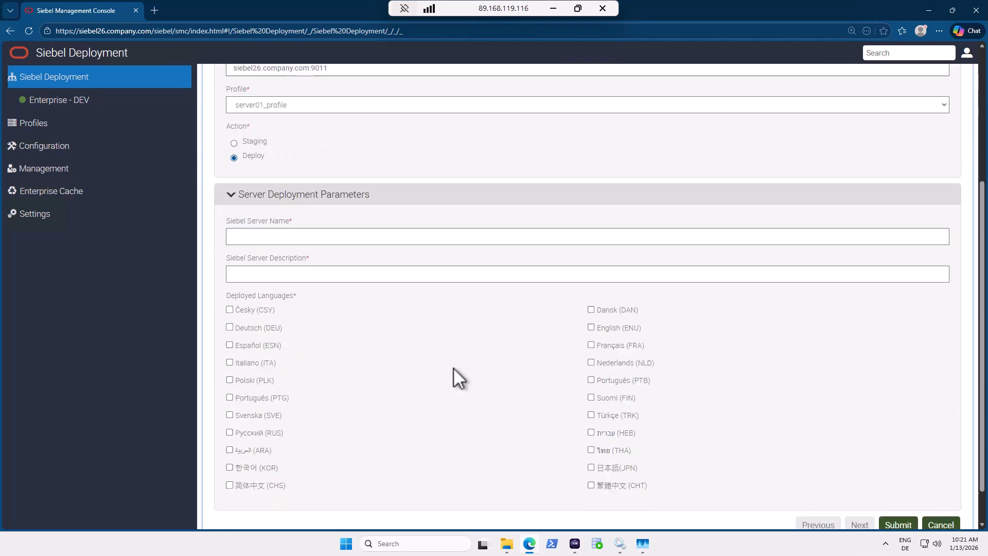
click(286, 237)
text(s)
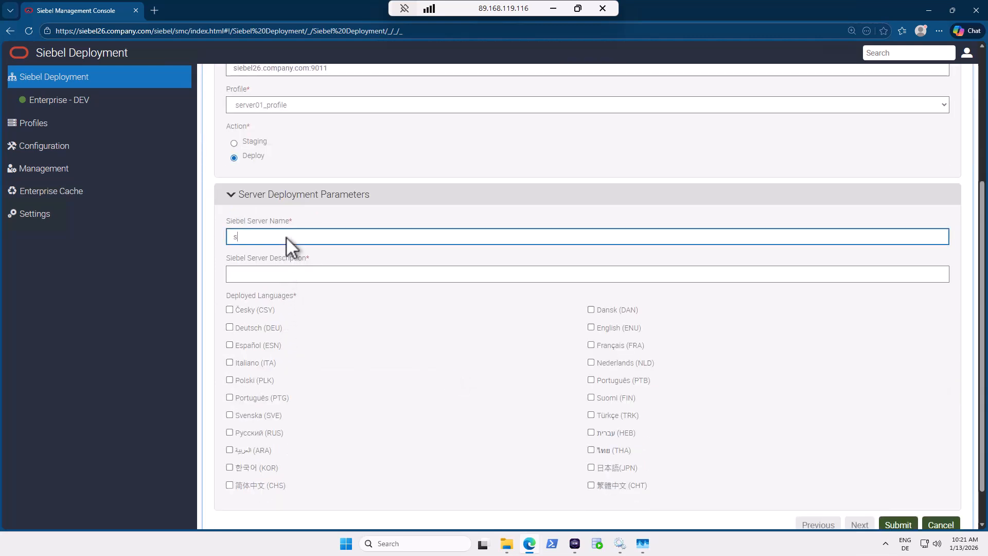
text(erver01)
click(290, 275)
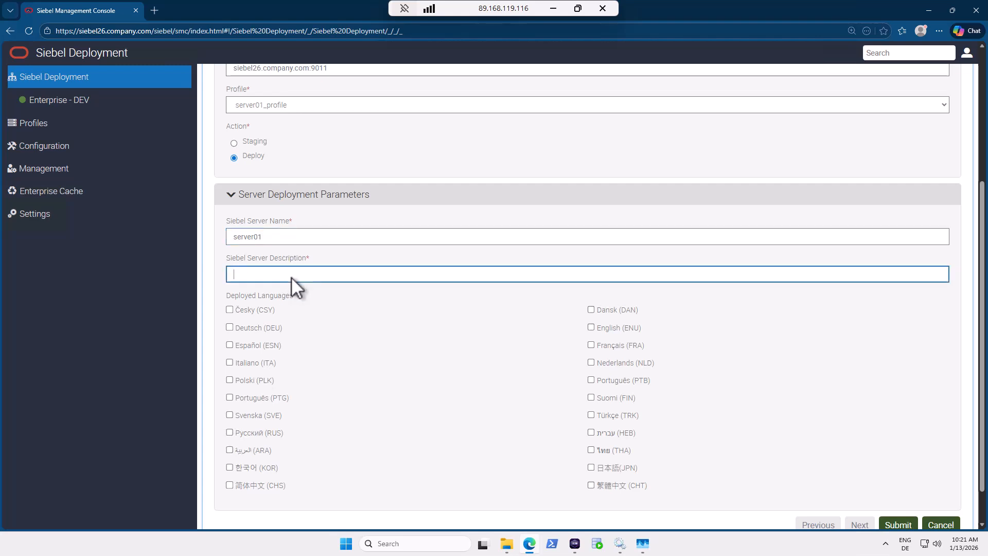
text(Server 01)
click(592, 328)
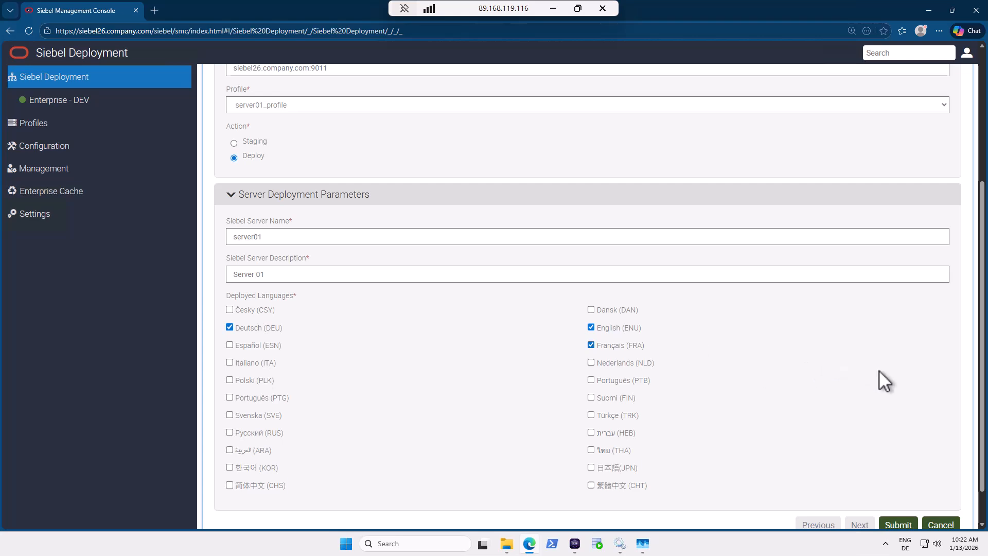
scroll(879, 371, down, 1)
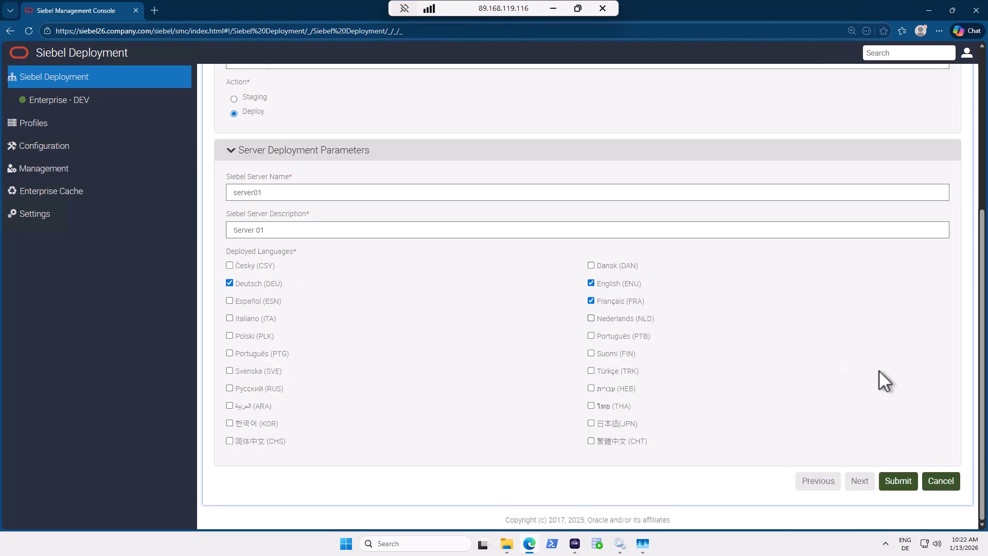
Submit the server01 deployment, refresh the hierarchy, and open the DEV enterprise details.
click(900, 484)
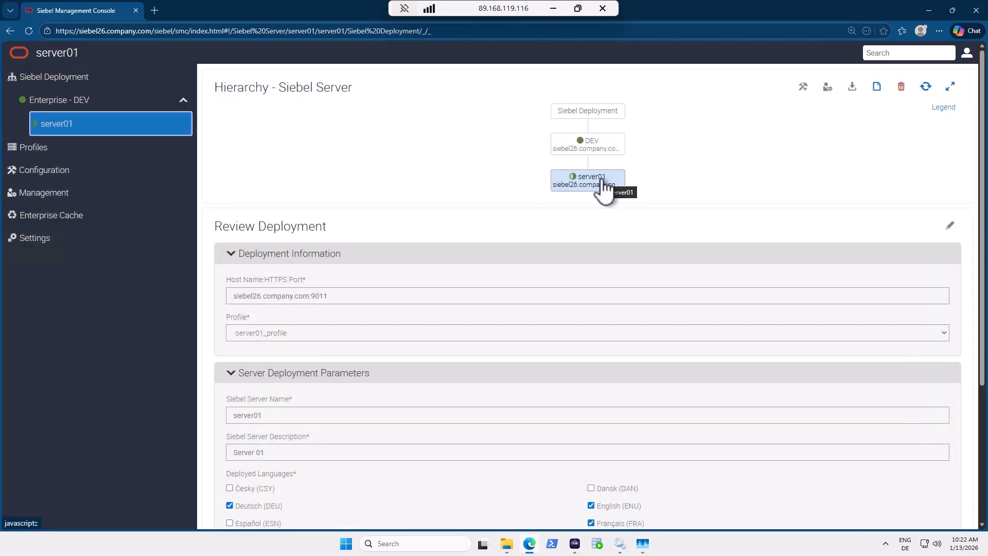
click(927, 86)
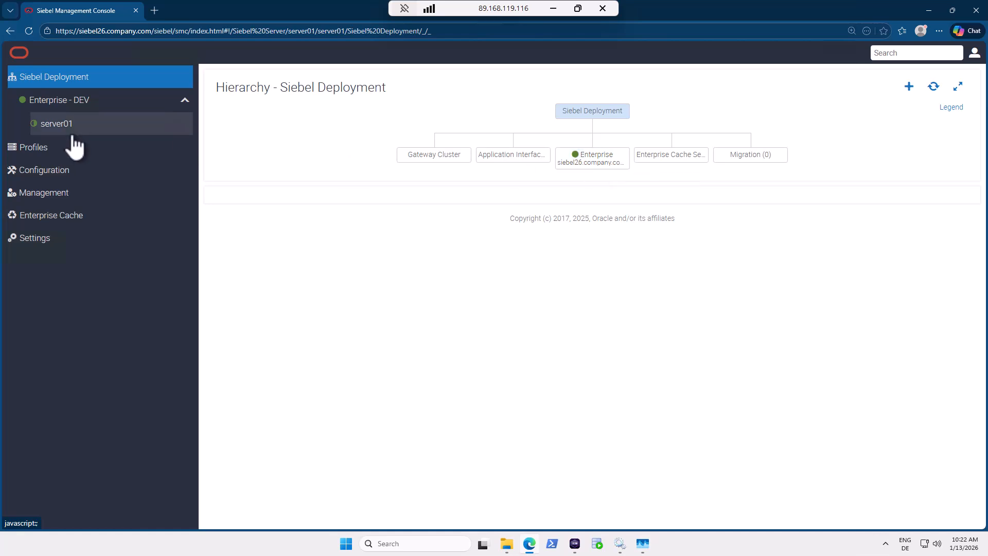
click(601, 163)
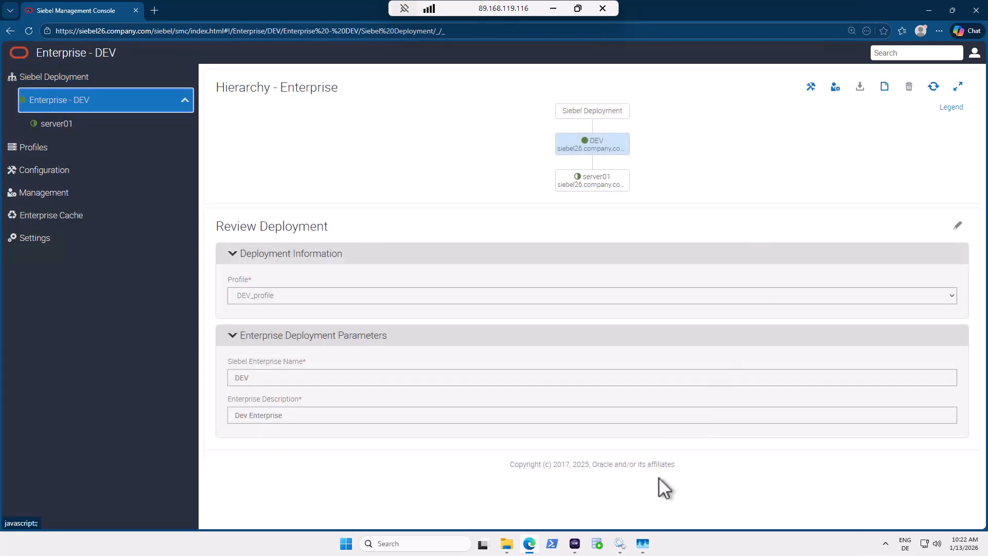
Bring up Task Manager's Details view and sort processes by CPU usage.
click(643, 544)
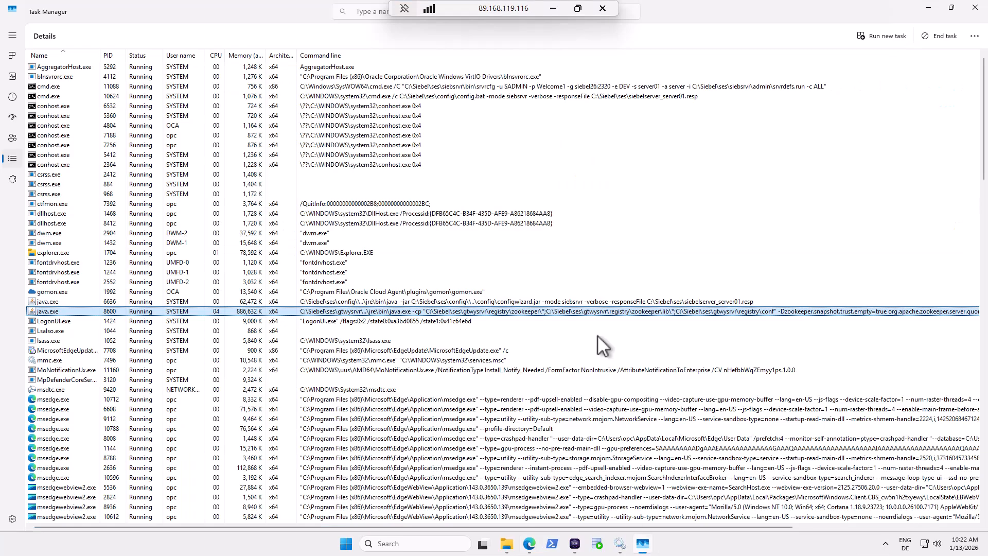
click(216, 56)
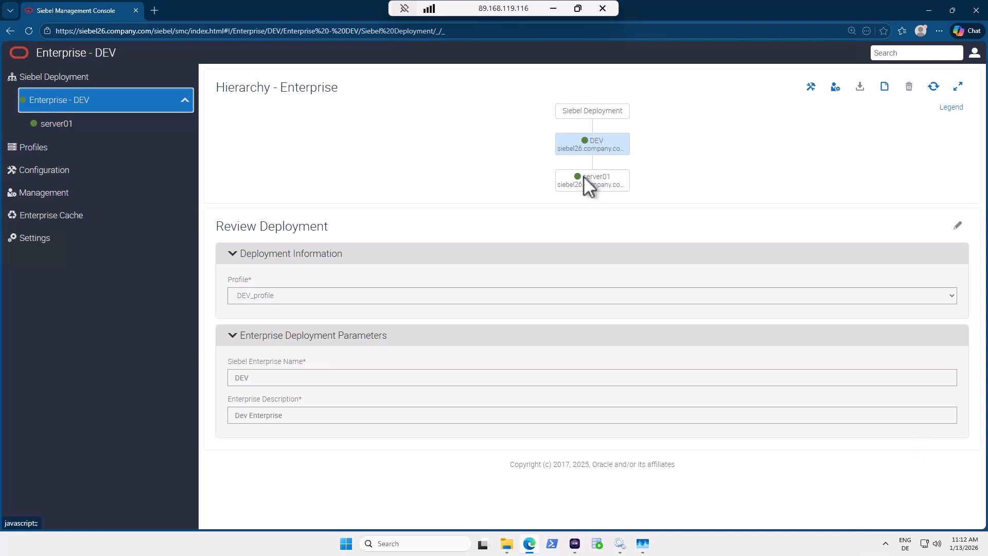
Show the status legend and list the DEV enterprise's servers under Management.
click(947, 107)
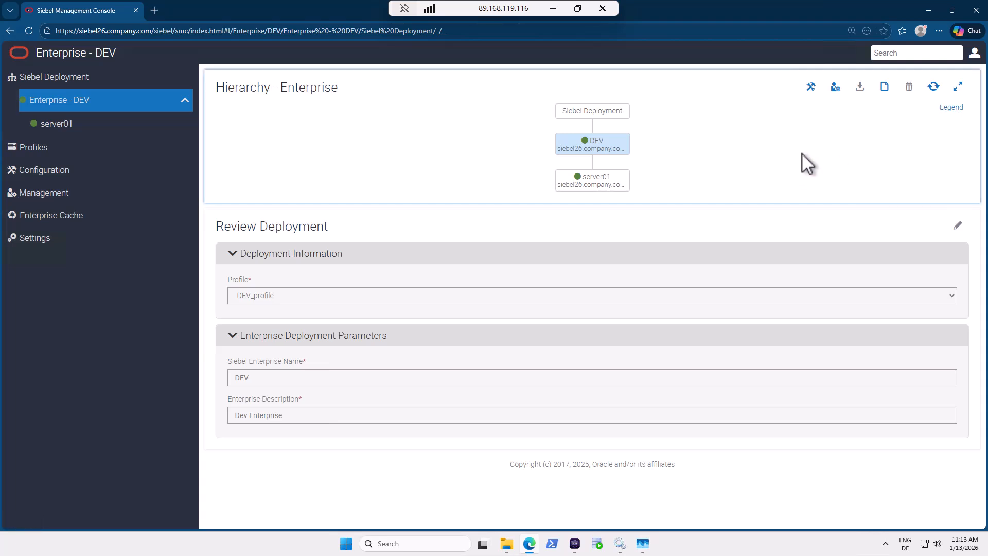
click(51, 194)
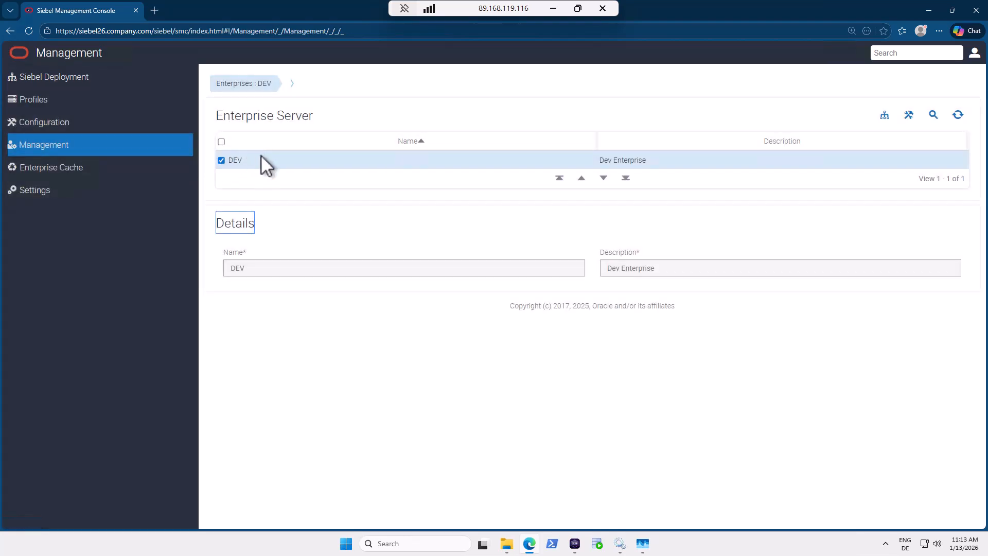
mouse_move(287, 90)
click(289, 106)
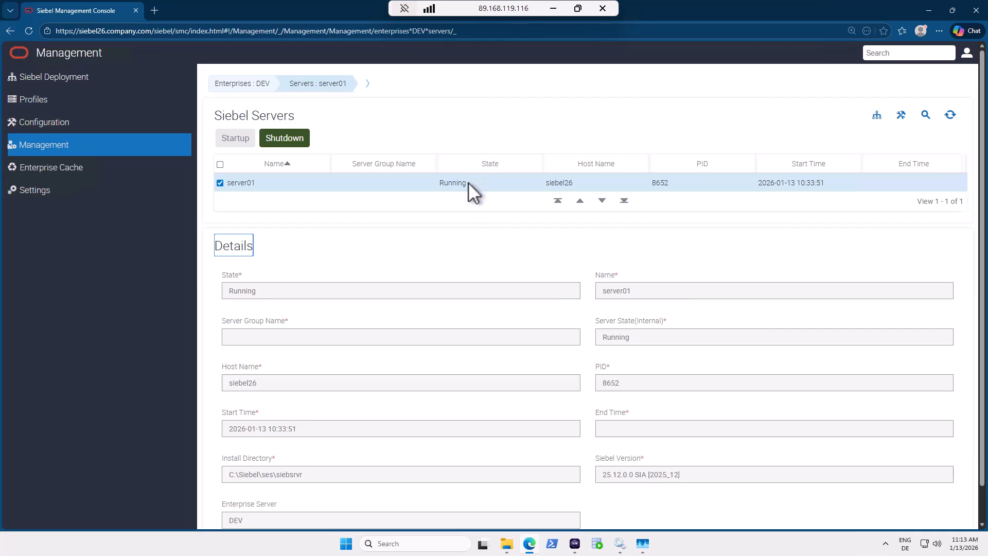
Open server01's component list and widen the Component name column.
double_click(462, 183)
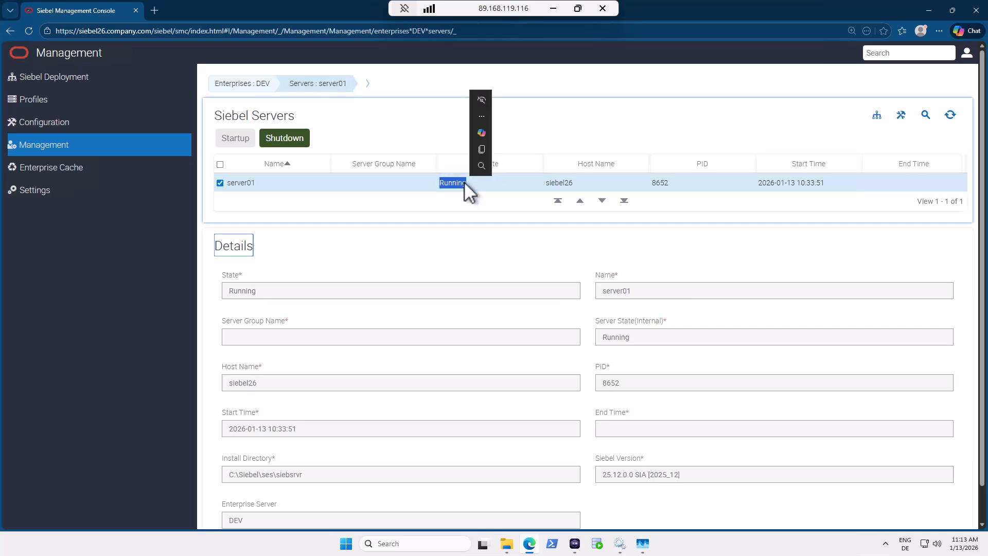
mouse_move(363, 85)
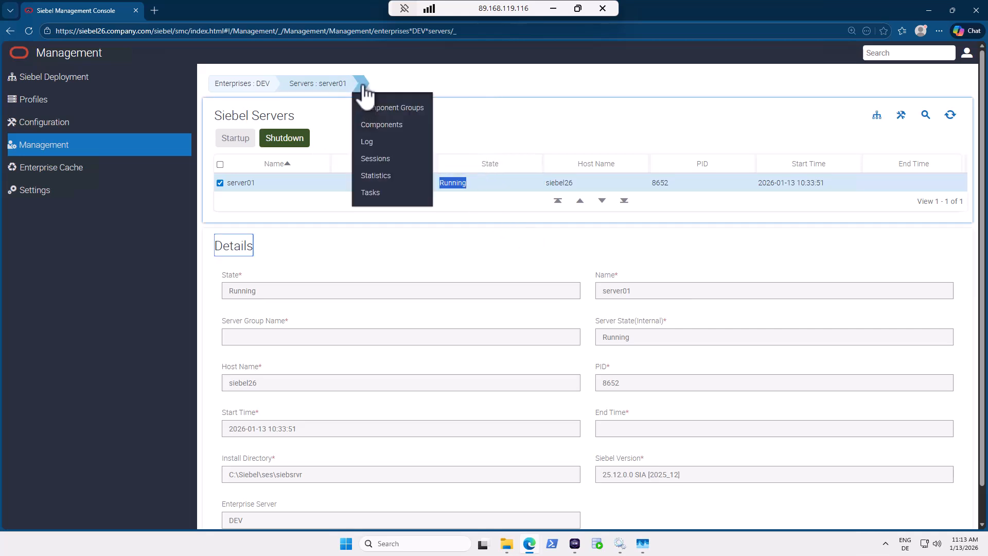
click(372, 129)
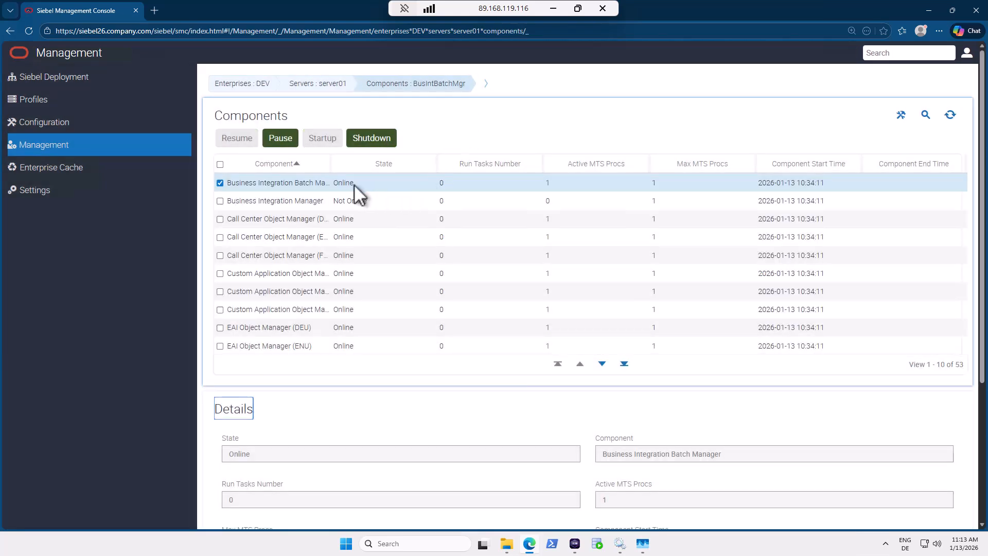
drag(332, 166, 406, 163)
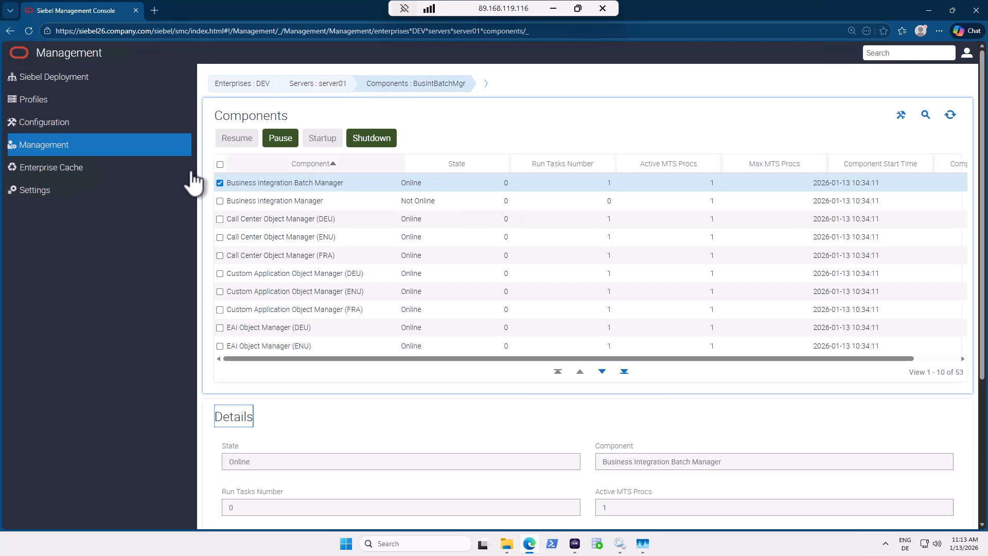
Look over the Siebel Server profiles, then open the DEV enterprise Configuration page and its breadcrumb options.
click(34, 101)
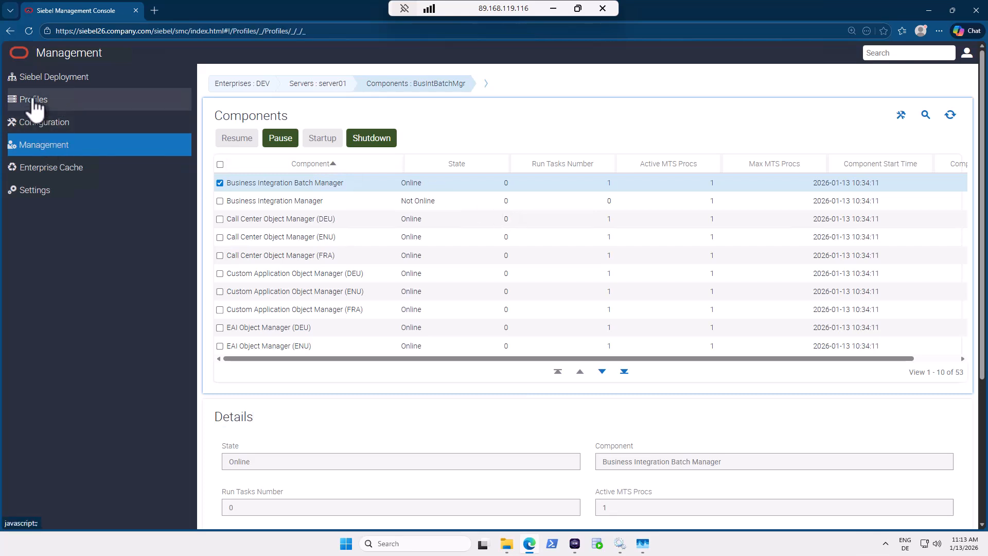
click(59, 192)
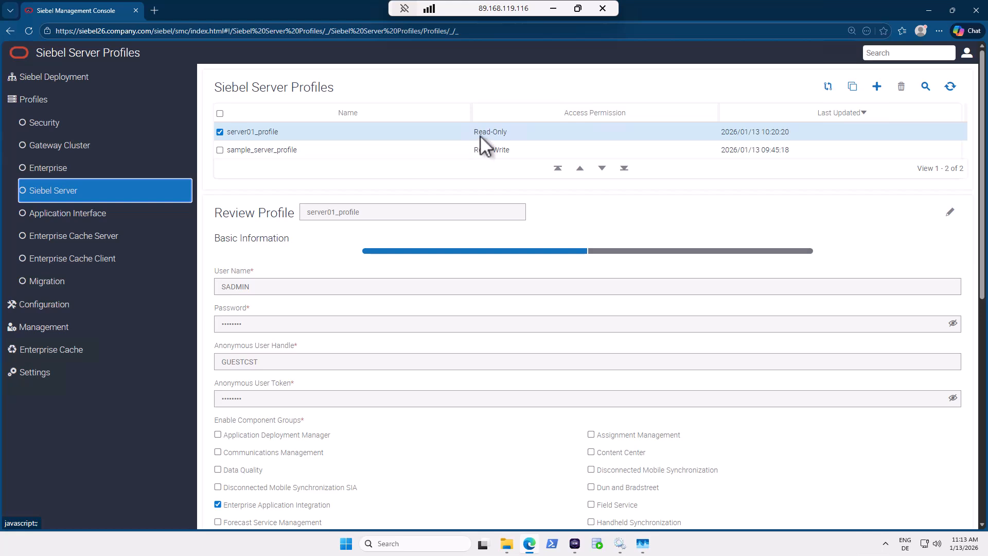
drag(480, 134, 515, 129)
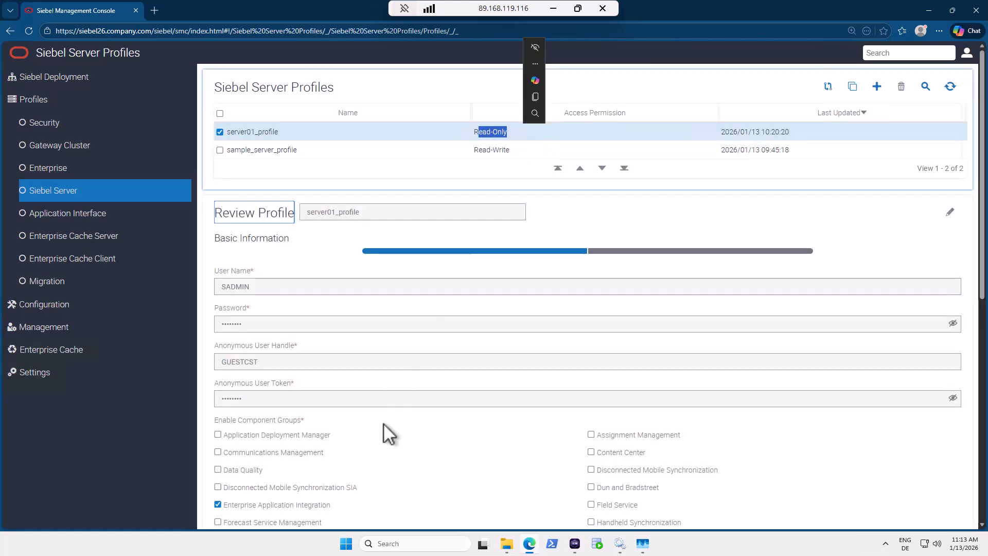
scroll(381, 453, down, 2)
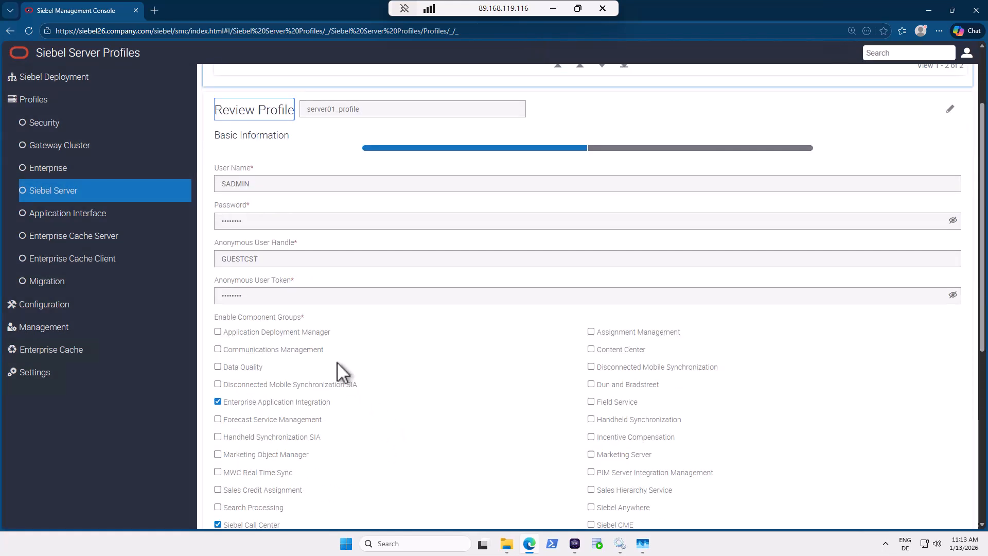
click(57, 309)
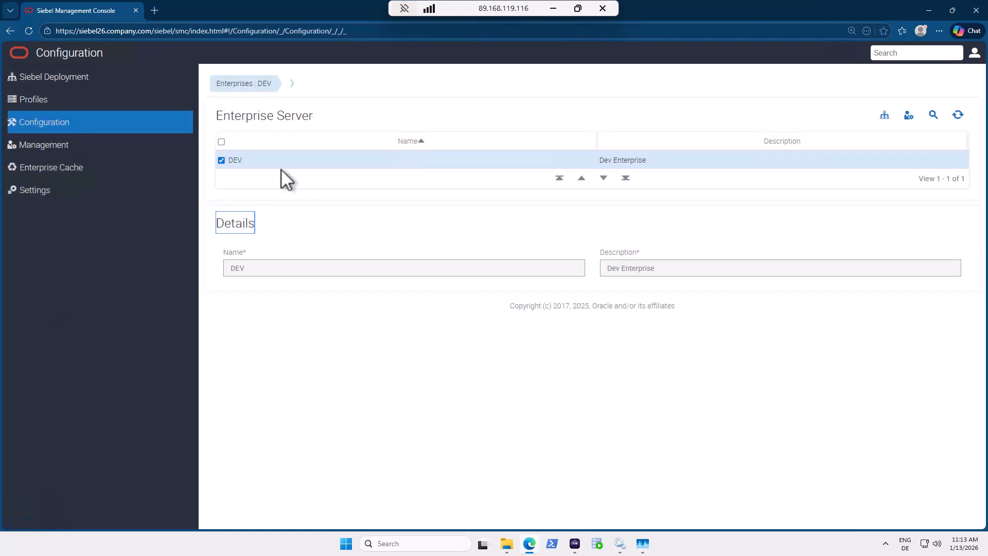
click(288, 85)
Sort Task Manager processes by memory, largest first, and select siebmtshmw.exe (PID 12548).
click(641, 545)
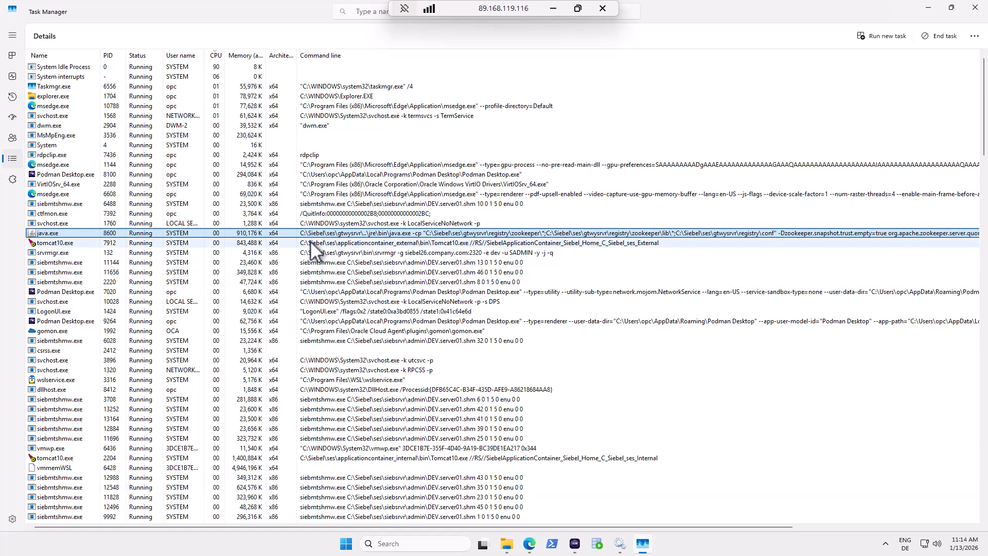
click(253, 54)
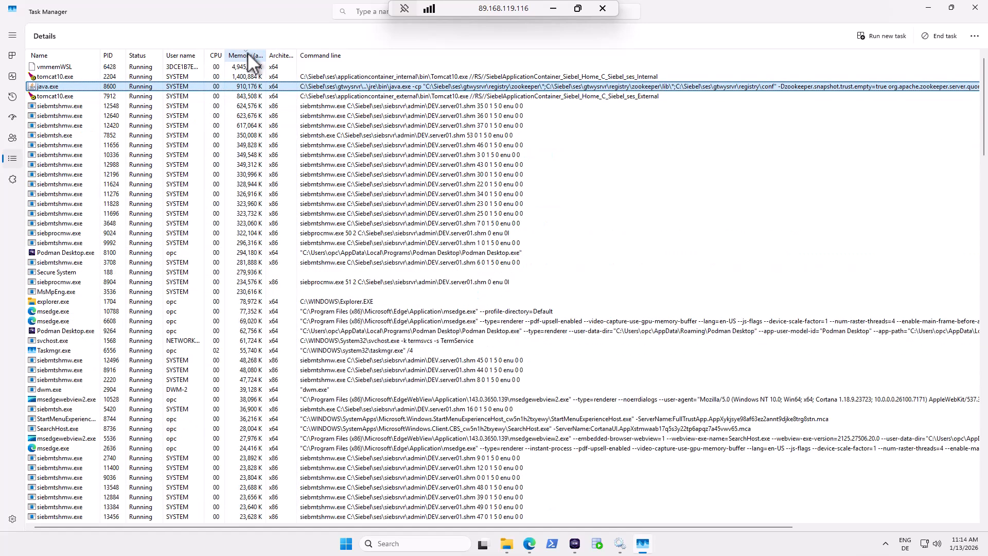
click(85, 106)
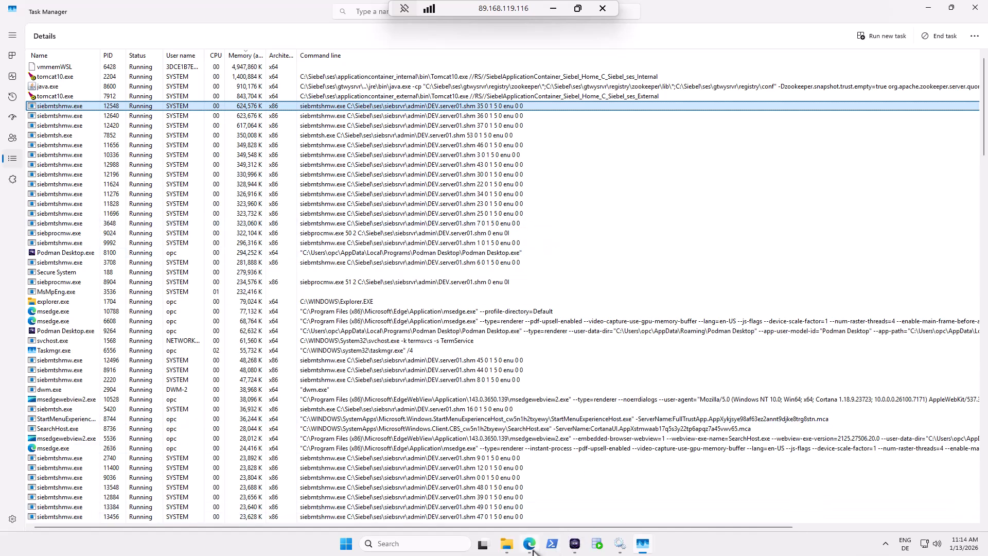
mouse_move(533, 550)
Open sample_industry_appinterface_profile under Application Interface profiles and review its applications, e.g. prmmanager and prmportal.
click(531, 546)
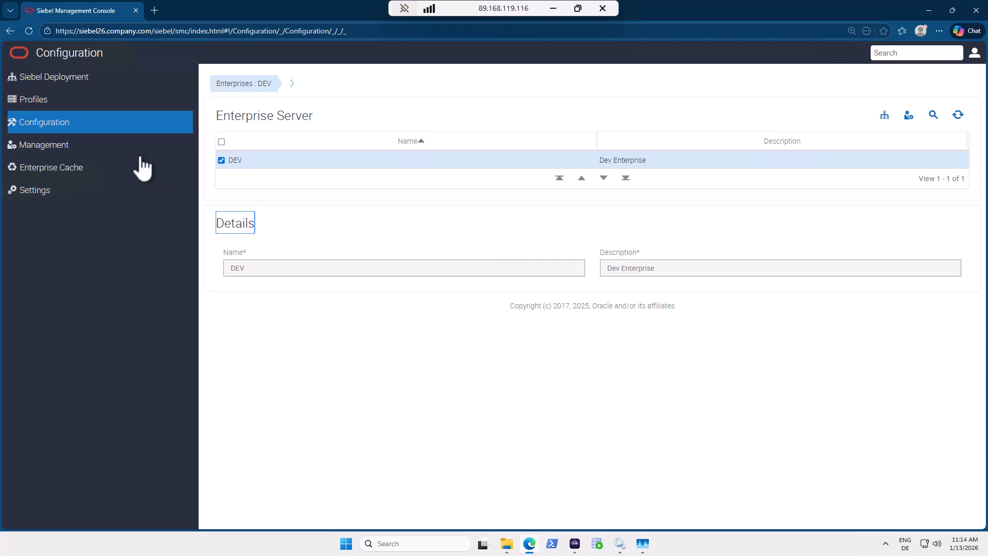
click(55, 105)
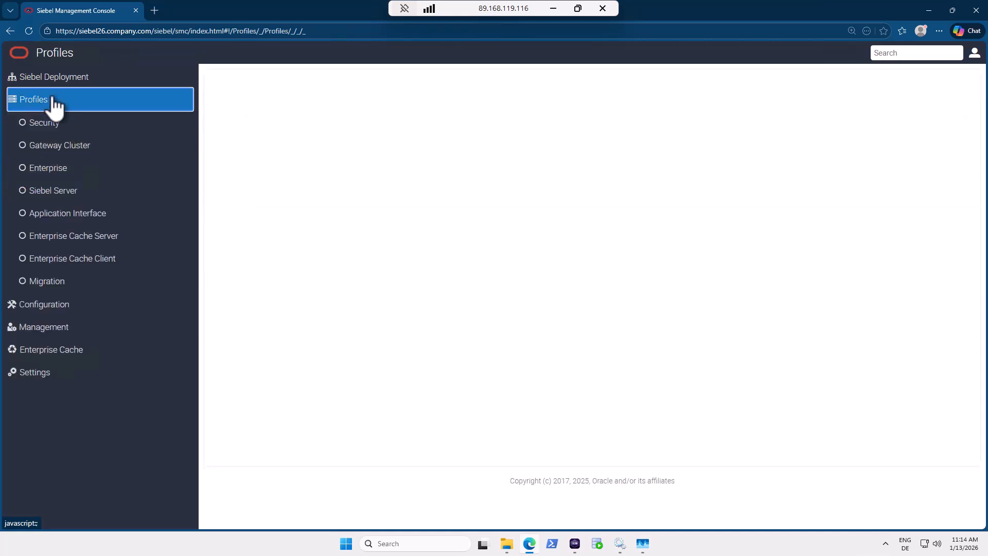
click(83, 225)
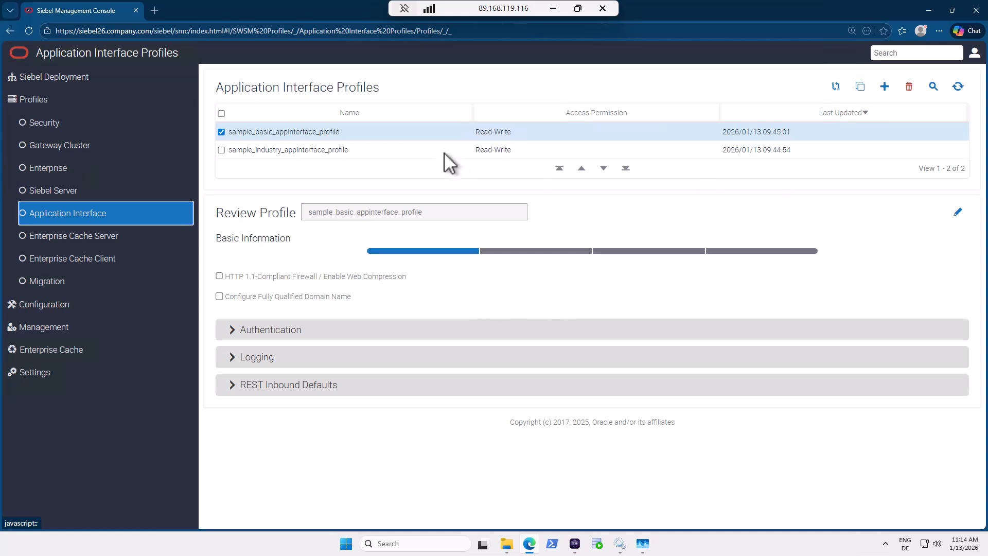
click(380, 149)
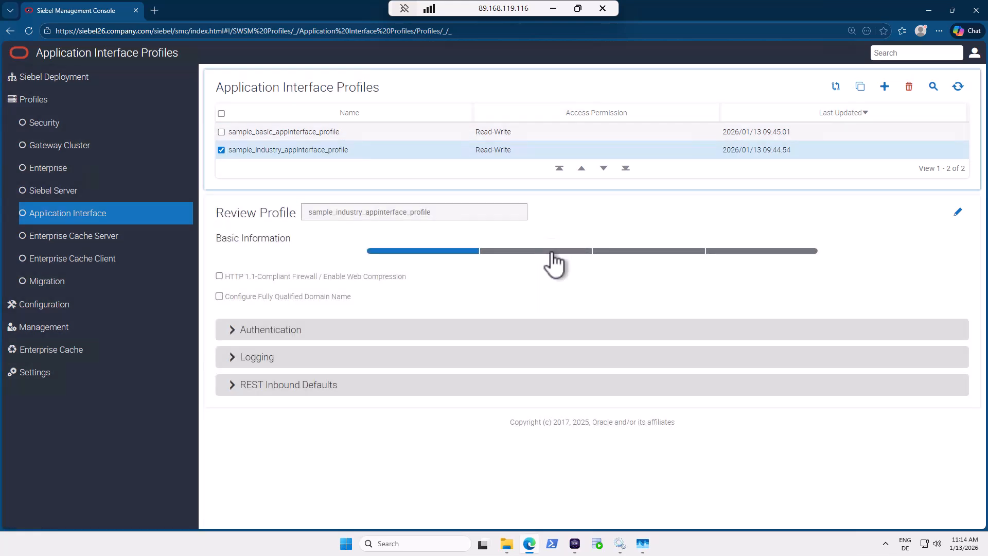
click(552, 251)
scroll(670, 370, down, 12)
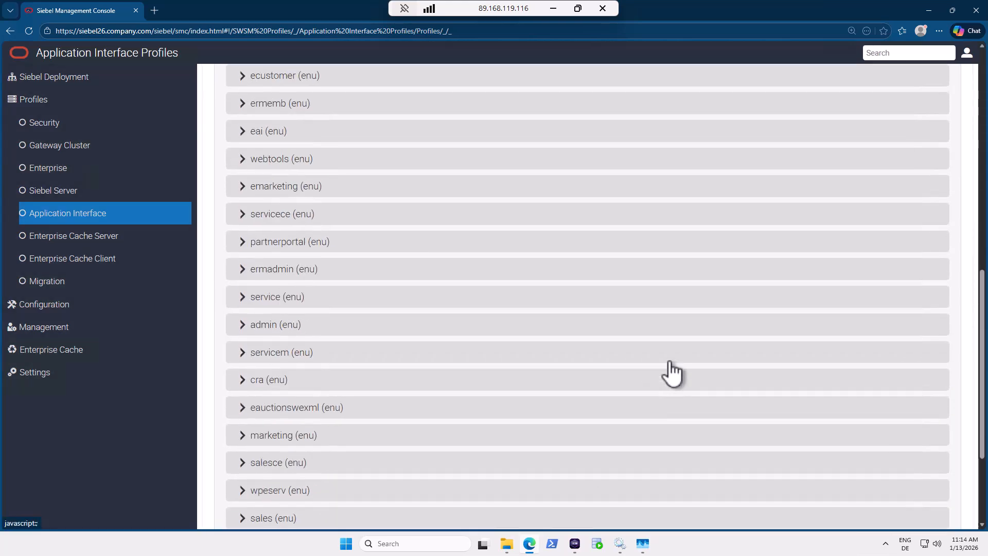
scroll(671, 371, up, 12)
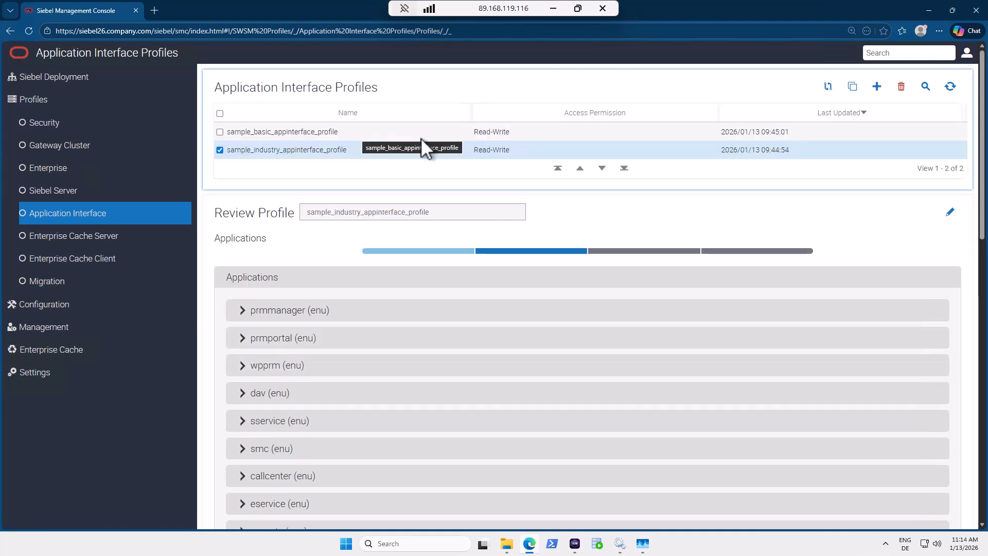
Clone the industry profile as aione_profile and enable the HTTP 1.1-compliant firewall.
click(855, 90)
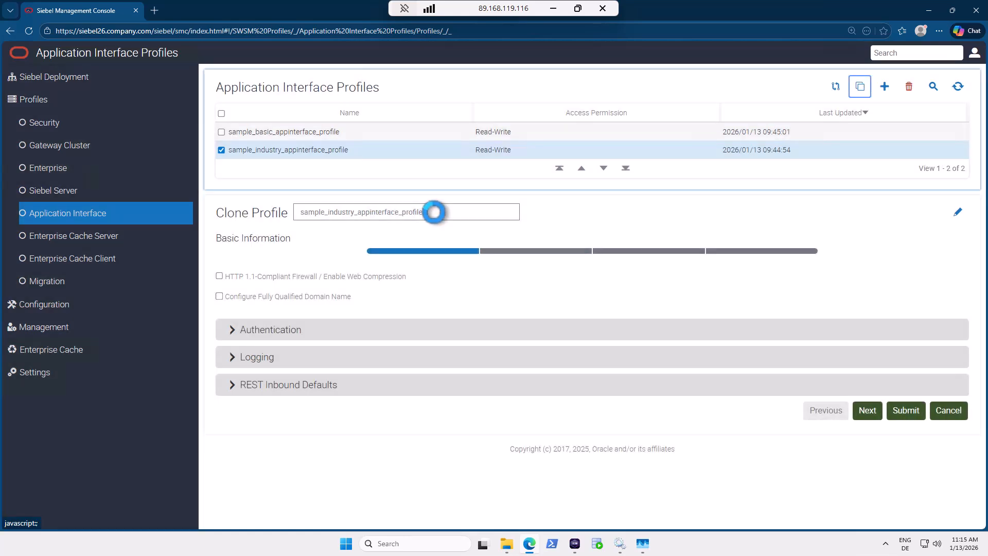
double_click(436, 212)
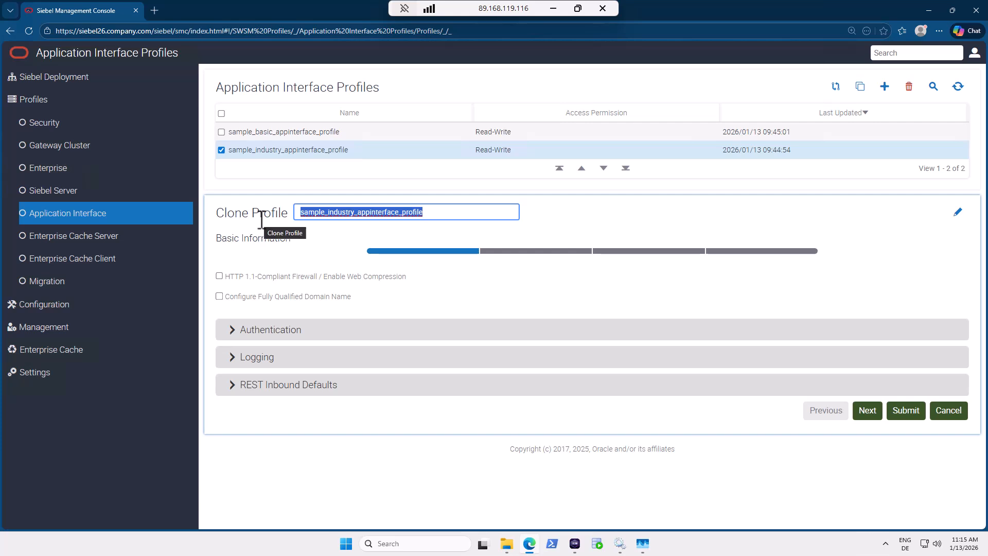
text(aione)
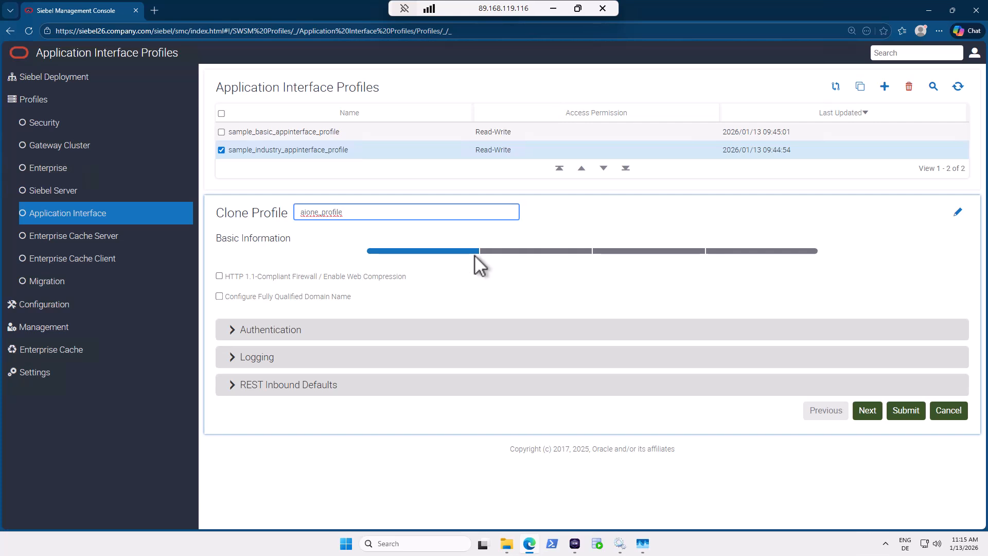
click(220, 276)
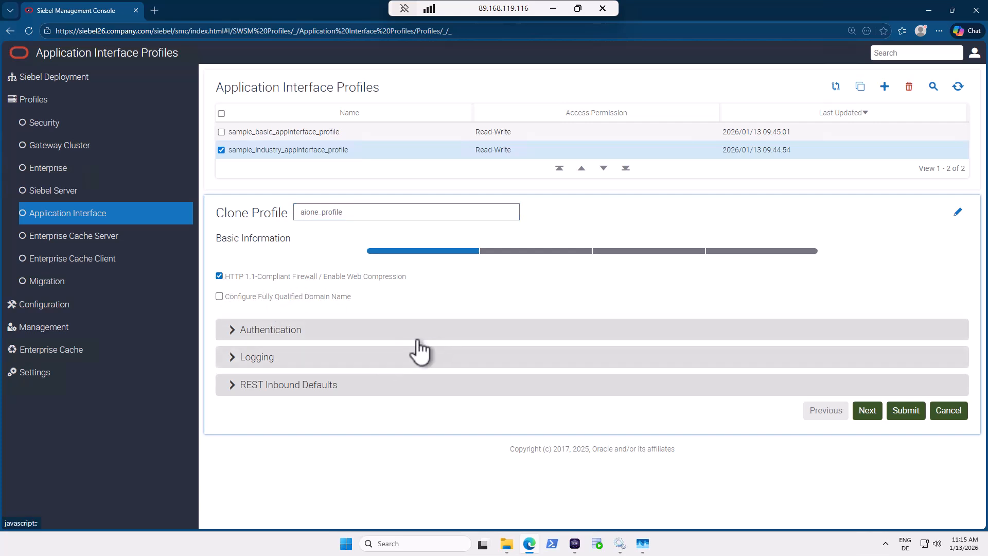
Re-enter the Anonymous User Token in the Authentication settings.
click(264, 332)
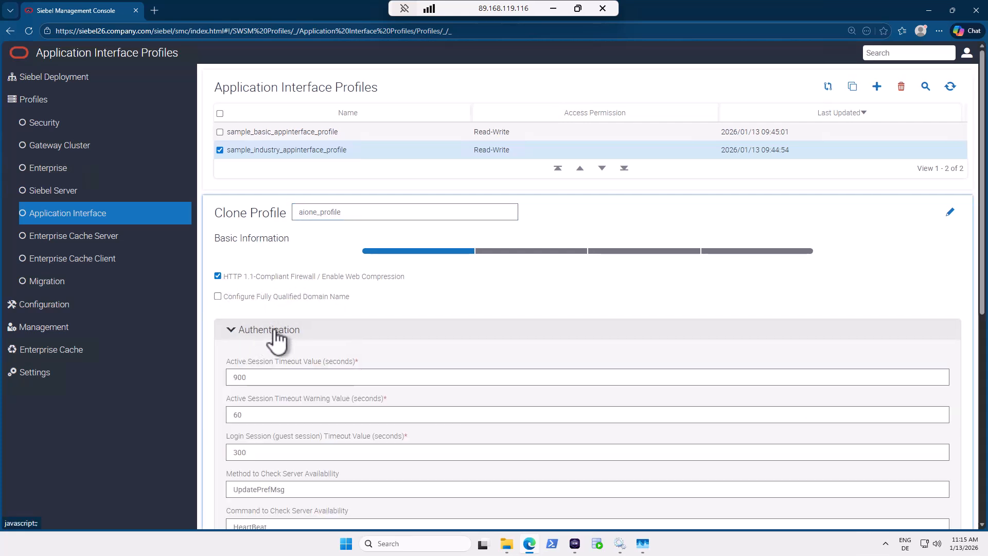
scroll(422, 292, down, 3)
scroll(419, 290, down, 1)
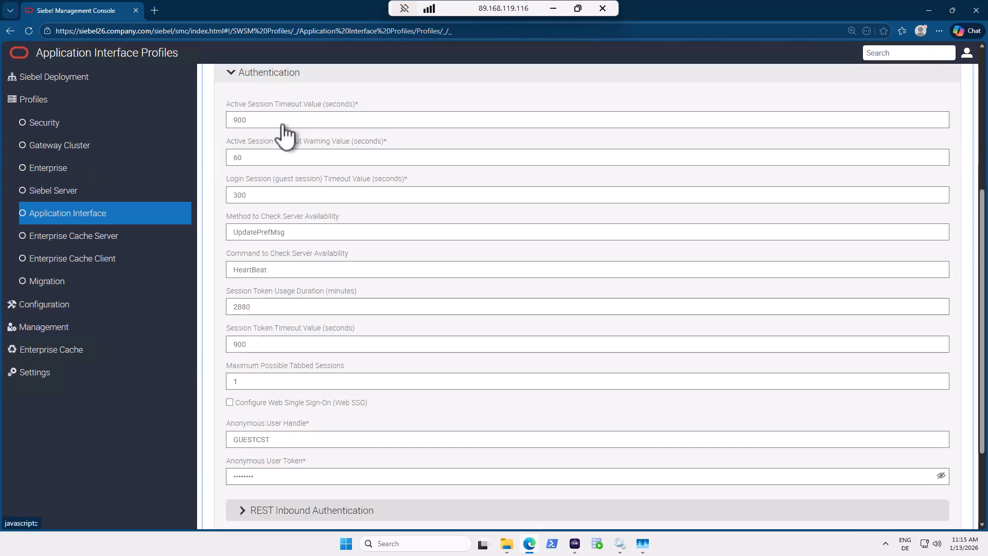
scroll(284, 132, down, 1)
mouse_move(271, 116)
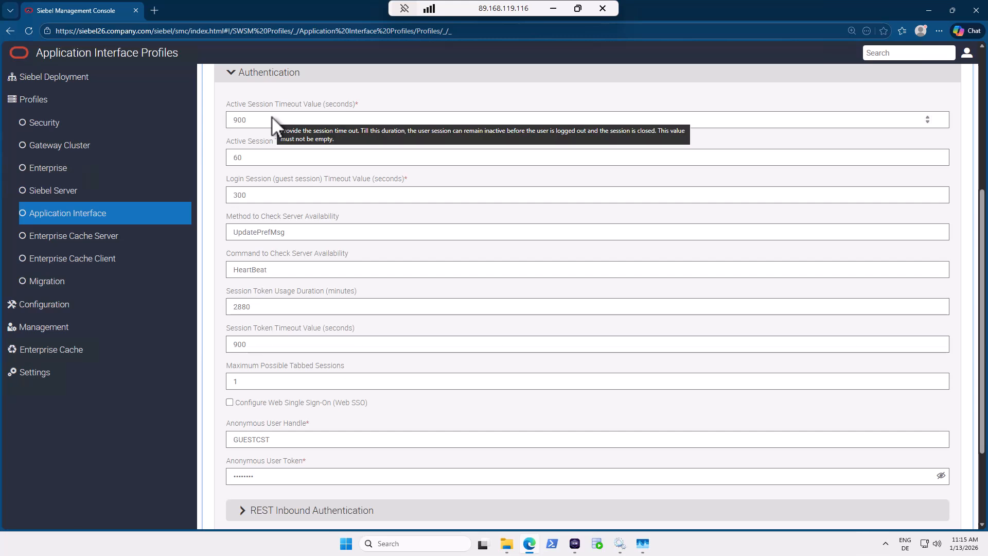
mouse_move(273, 153)
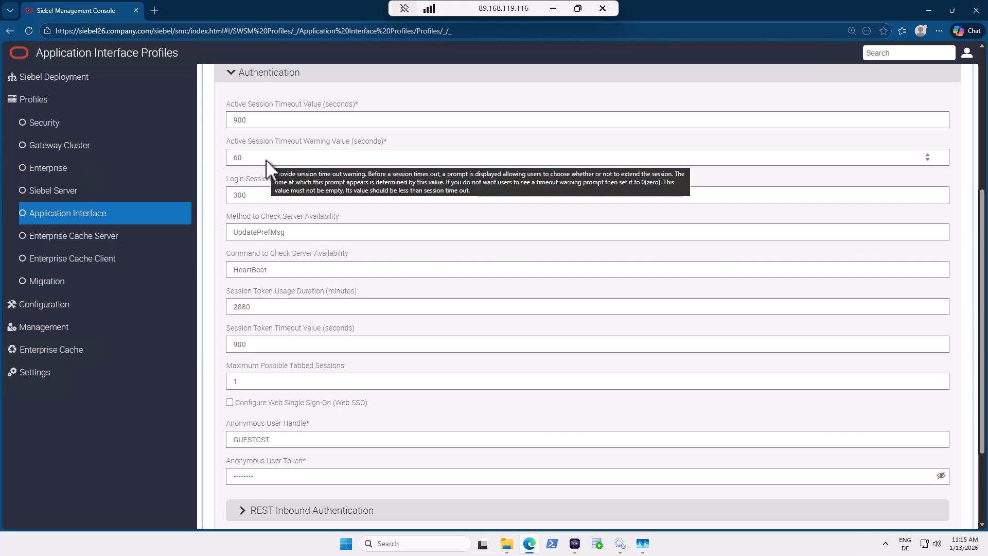
mouse_move(261, 195)
mouse_move(250, 233)
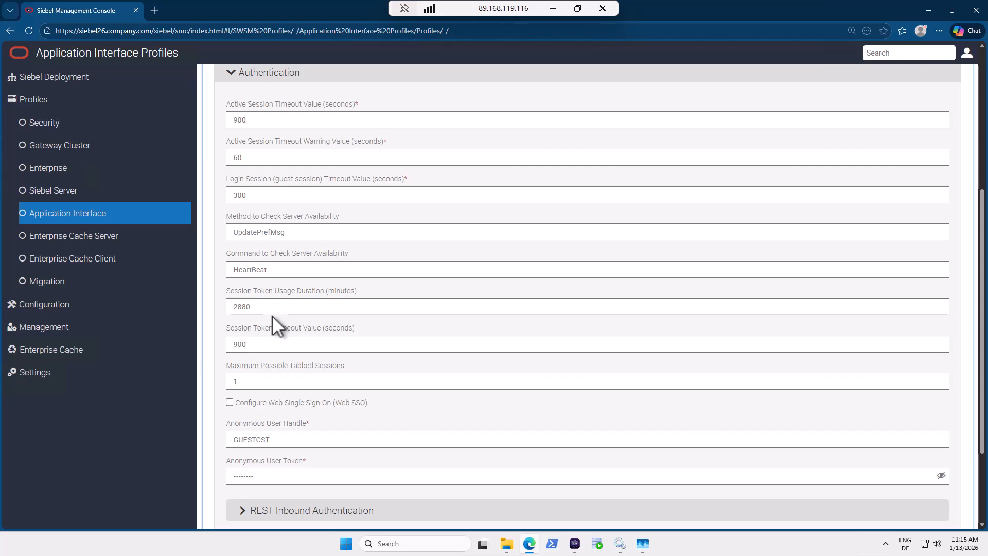
scroll(287, 288, up, 3)
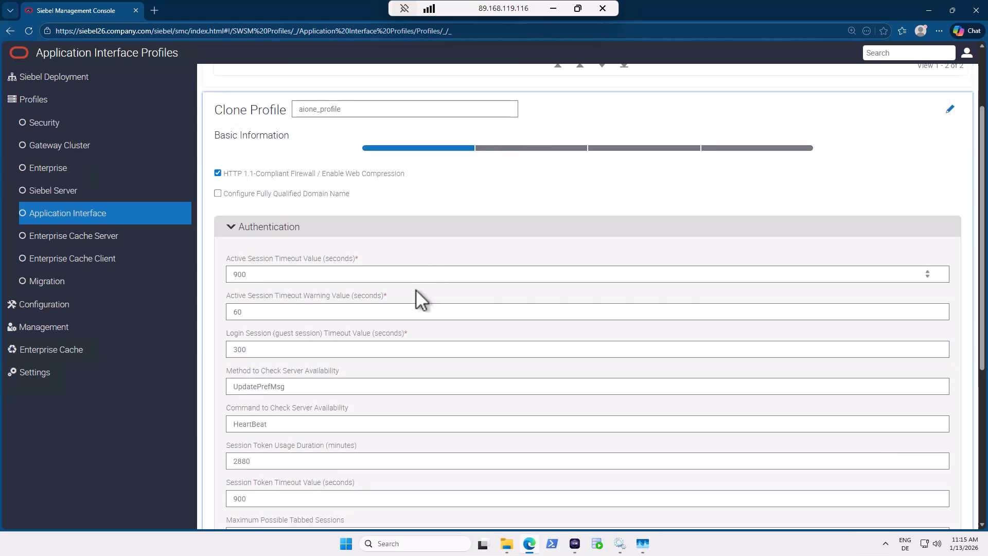
scroll(416, 290, down, 4)
click(280, 389)
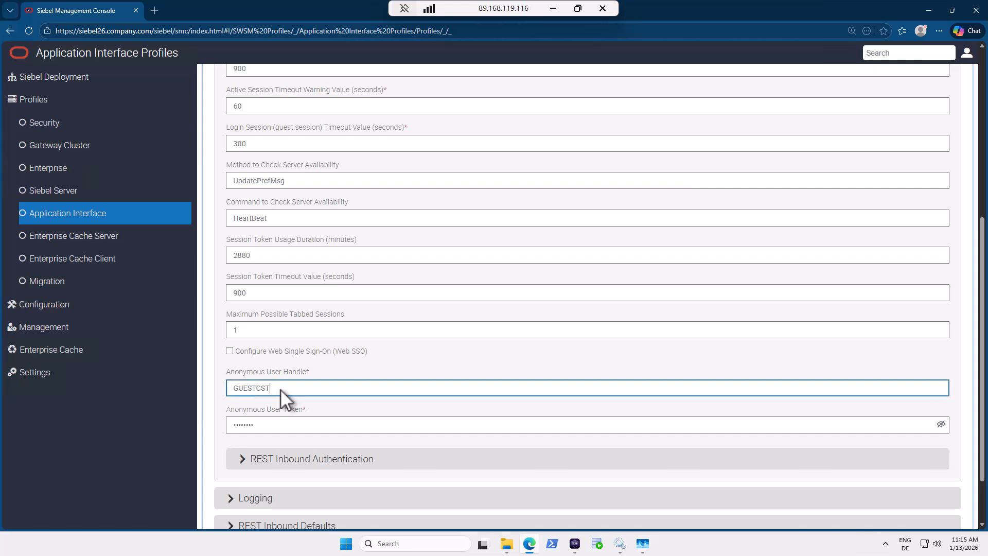
key(Tab)
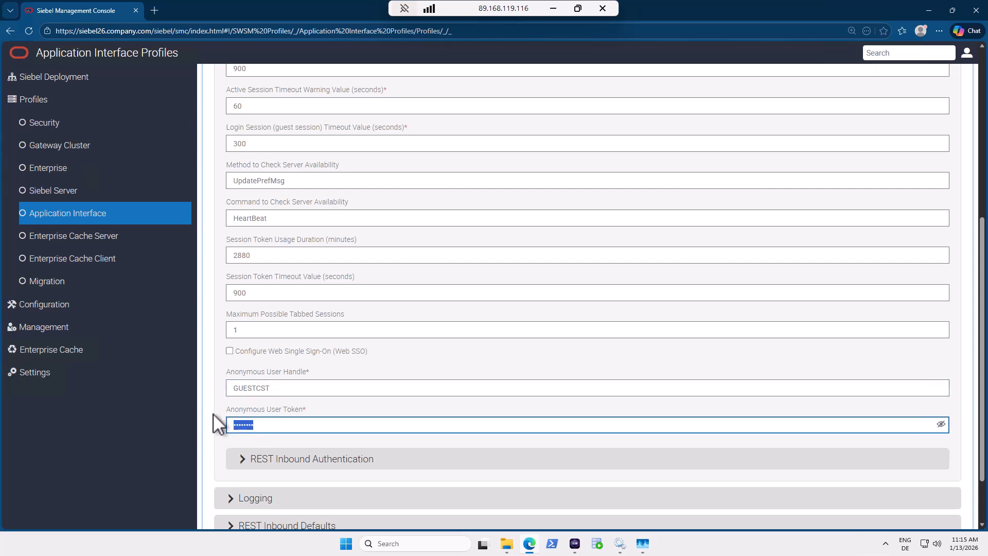
text(••••••••)
Re-enter the anonymous user token under REST Inbound Authentication.
scroll(327, 400, down, 2)
click(320, 398)
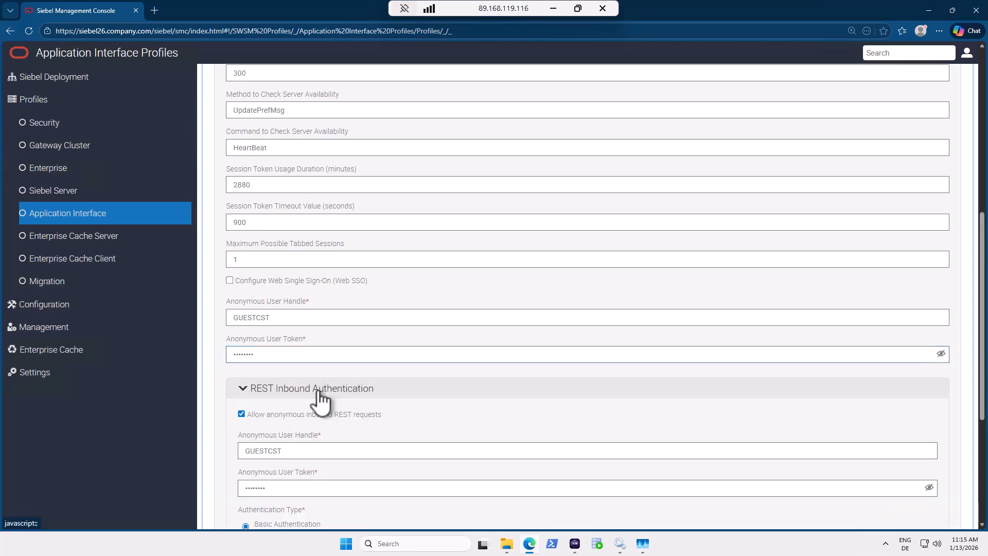
scroll(371, 396, down, 4)
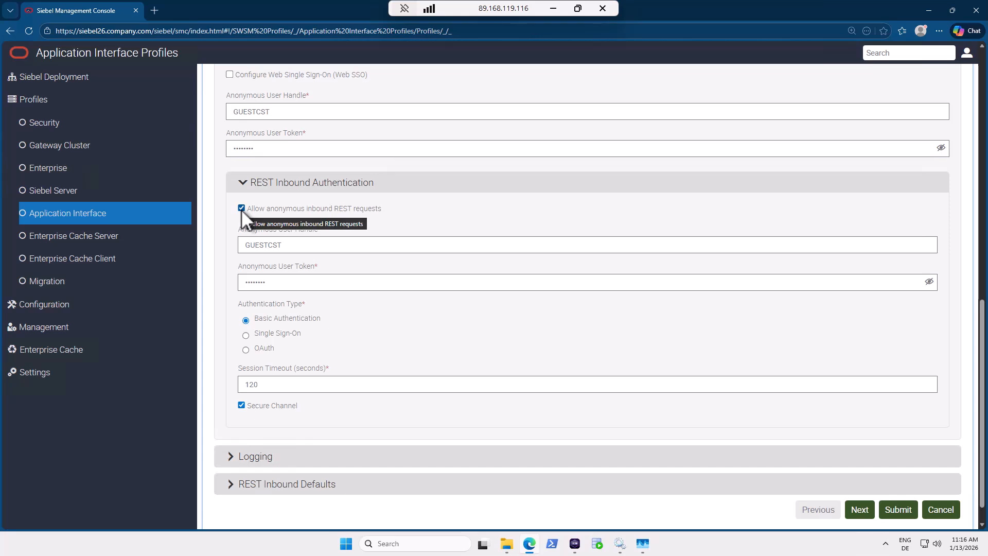
drag(283, 282, 240, 281)
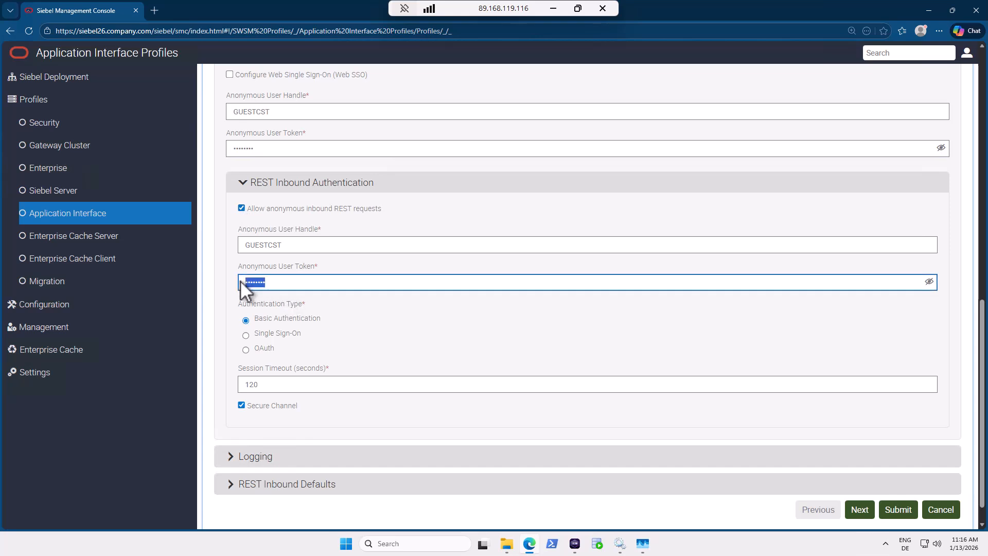
text(GUESTCST)
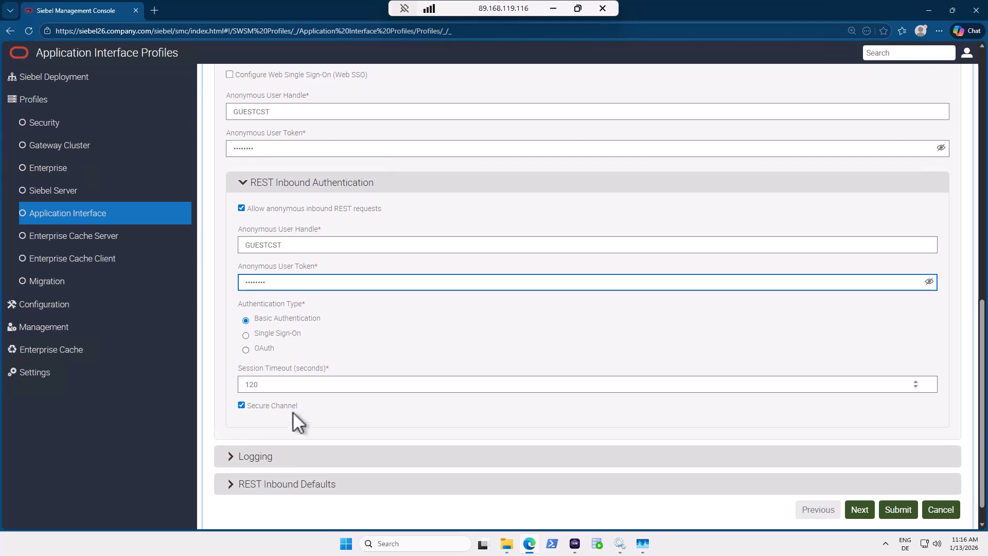
click(255, 484)
Keep EAI Object Manager (ENU) as the REST inbound object manager.
scroll(308, 437, down, 4)
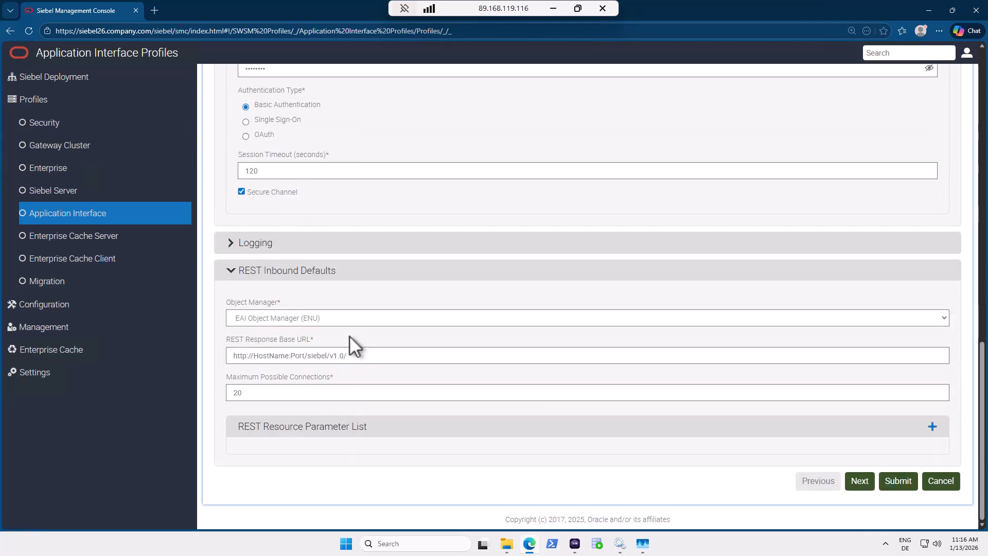
click(343, 318)
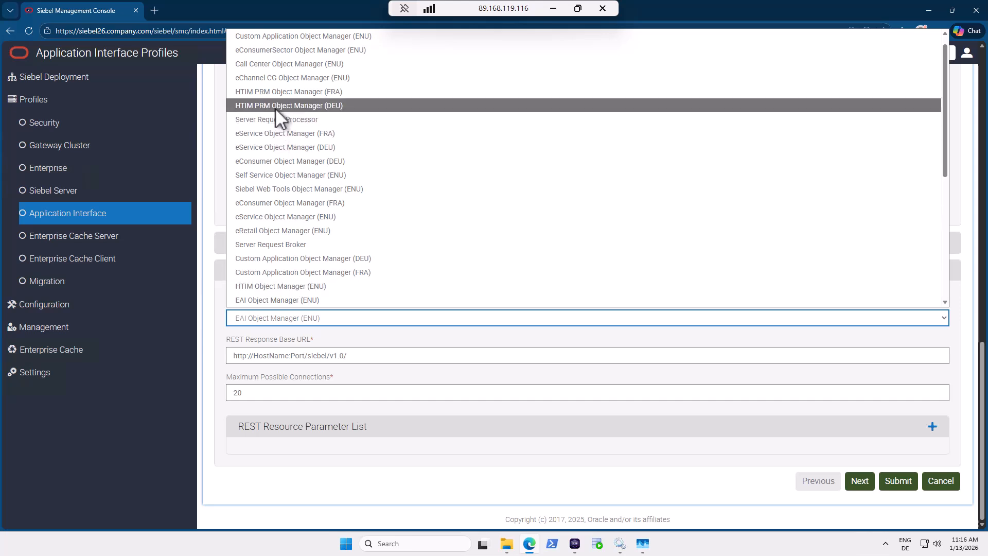
click(316, 301)
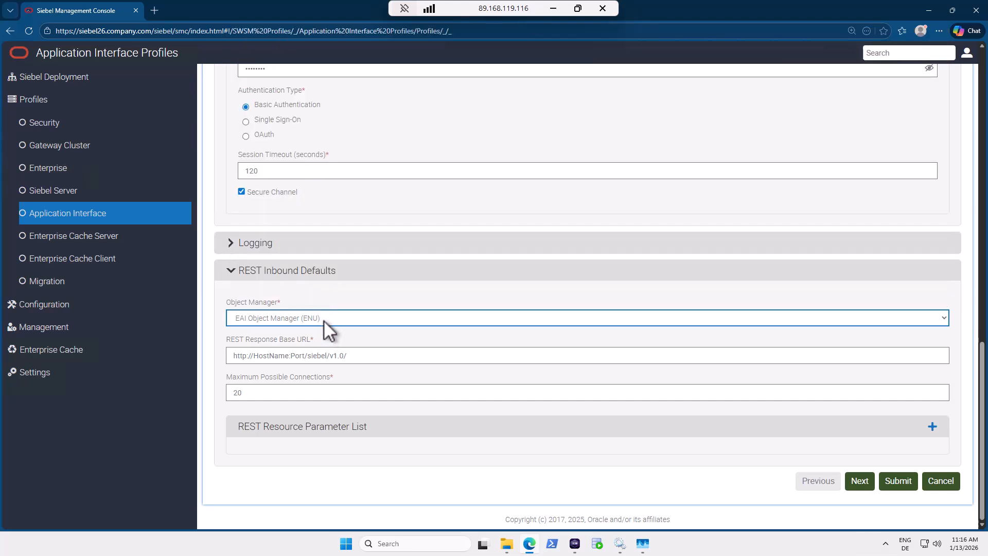
click(88, 30)
click(70, 29)
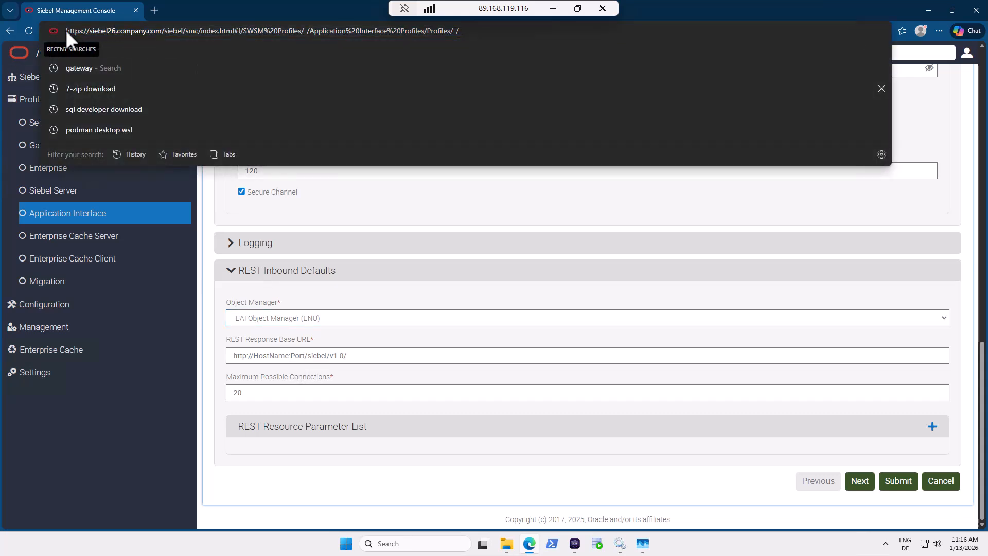
drag(65, 30, 170, 31)
key(ctrl+c)
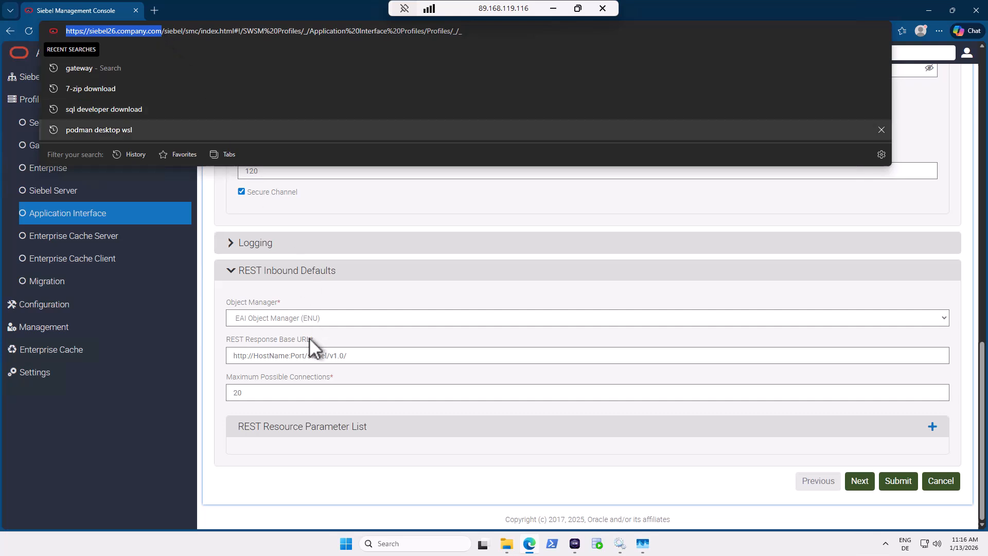
drag(305, 357, 214, 359)
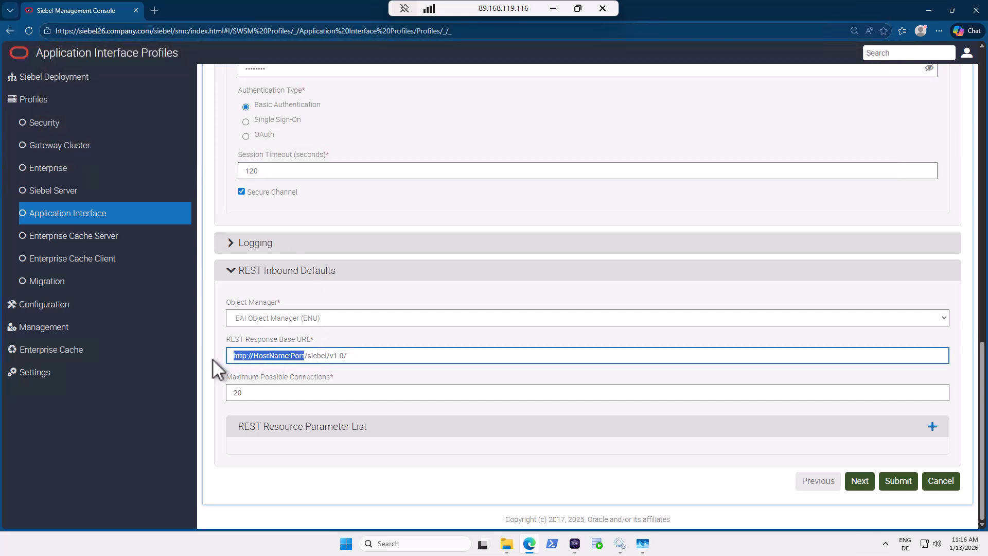
key(ctrl+v)
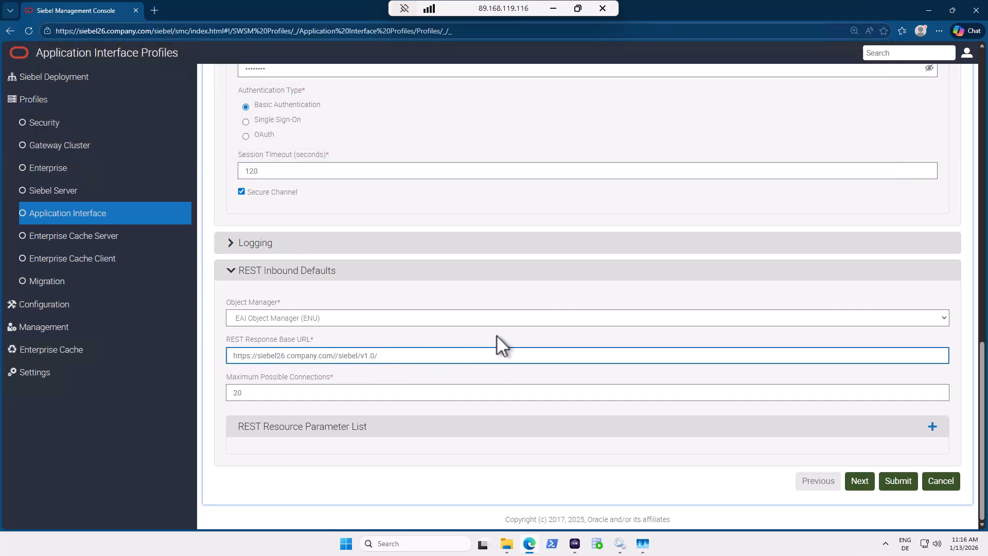
key(BackSpace)
text(:443)
drag(418, 353, 212, 360)
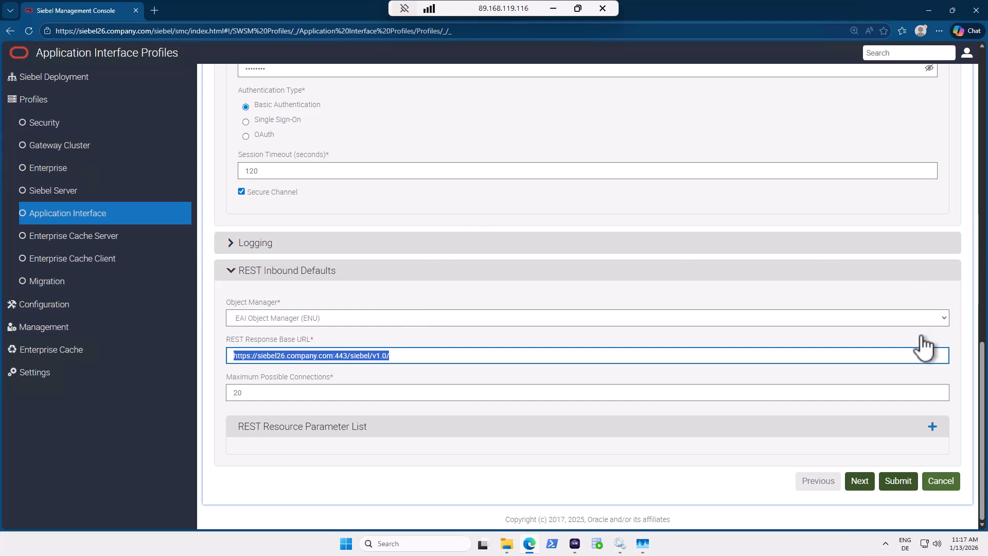
On the Applications step, delete prmportal, wpprm, dav, sservice, smc, eservice, eevents, wpserv, salesm, CustAppSvcs, ecustomer, ermemb.
click(870, 481)
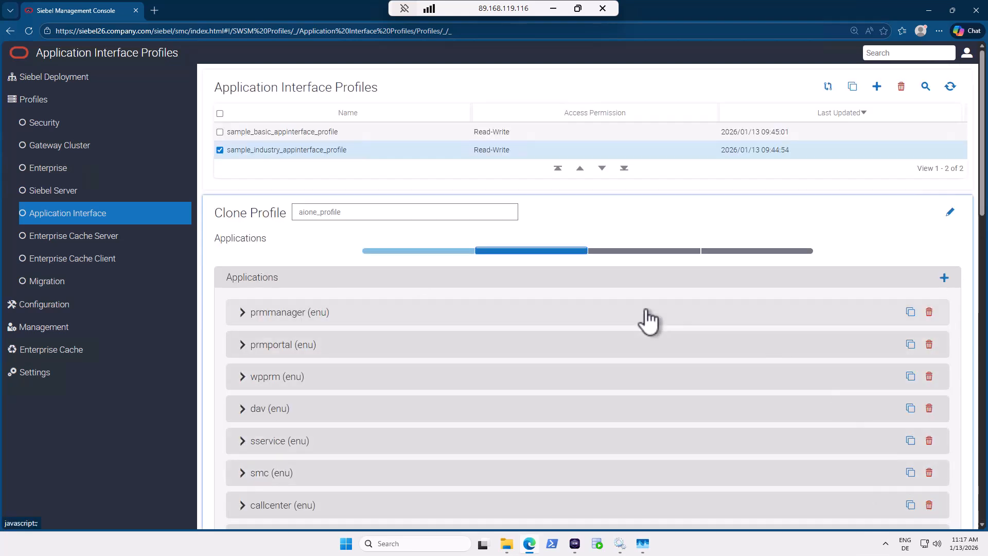
scroll(540, 287, down, 4)
scroll(543, 290, up, 3)
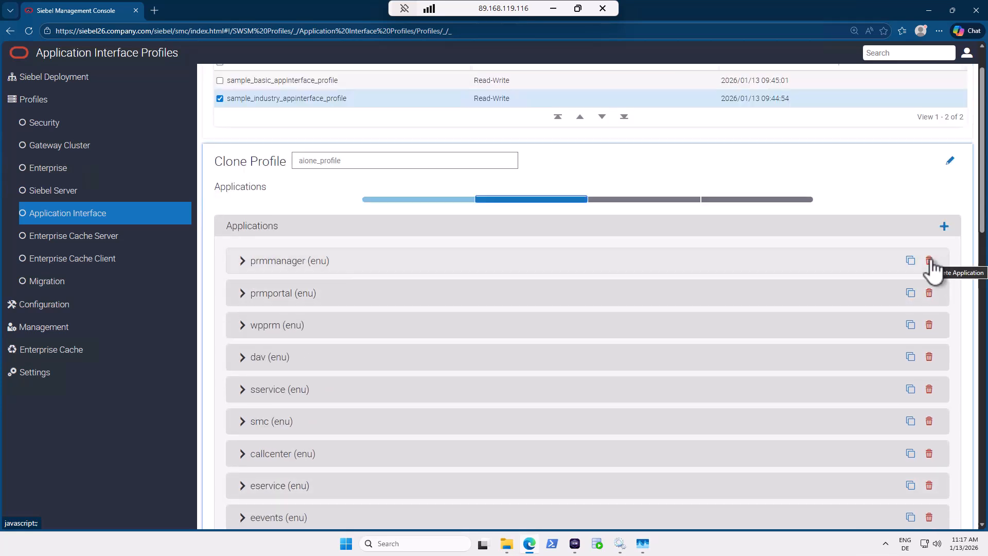
scroll(933, 269, down, 4)
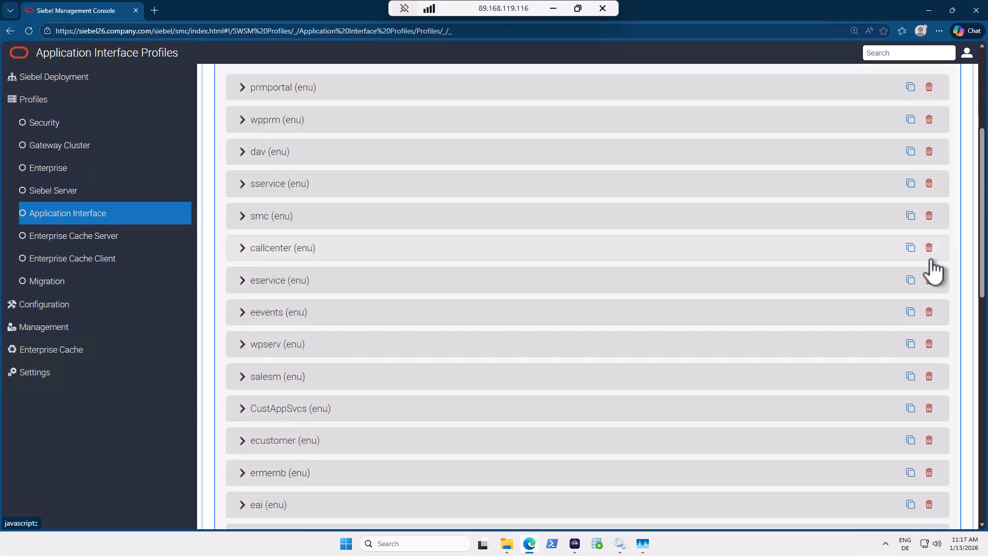
click(929, 86)
click(929, 87)
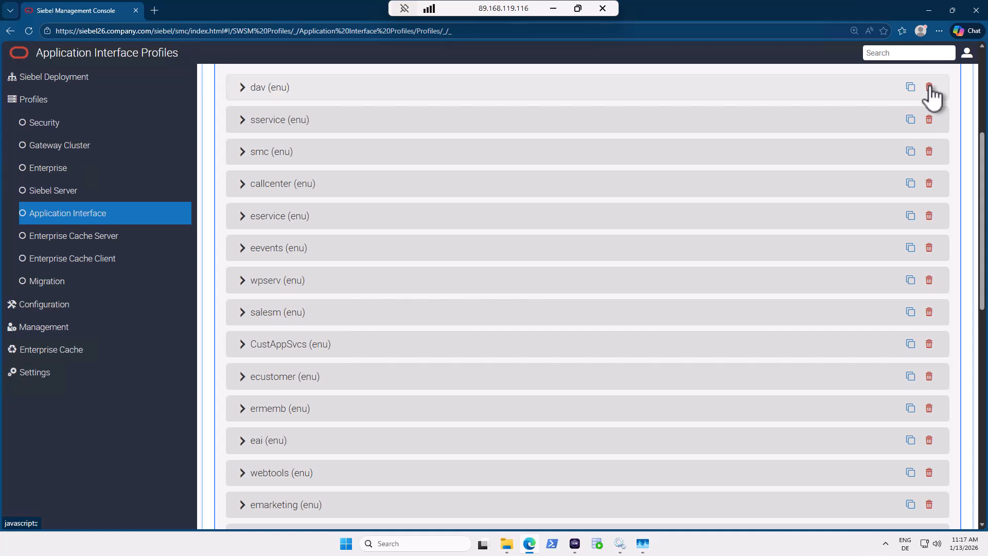
click(929, 87)
click(929, 87)
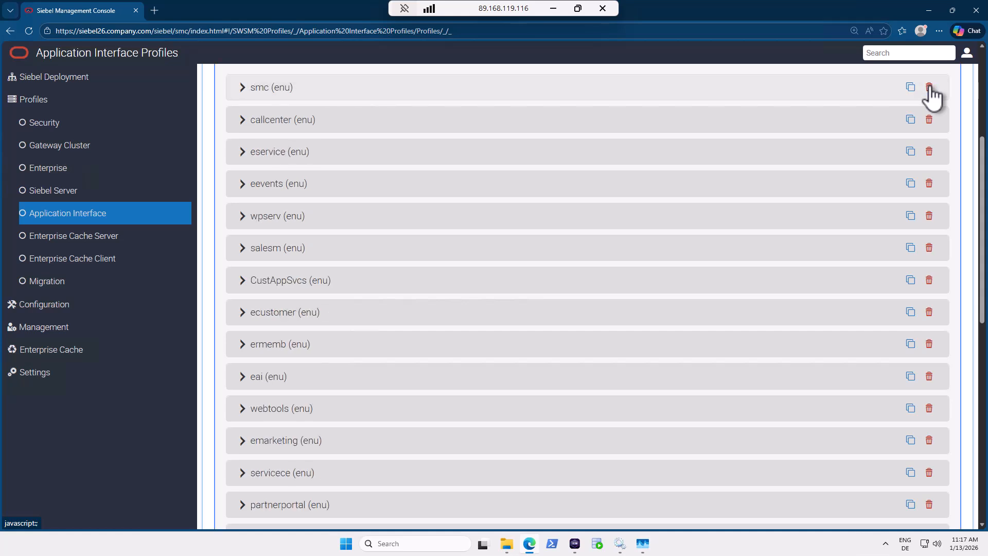
click(929, 87)
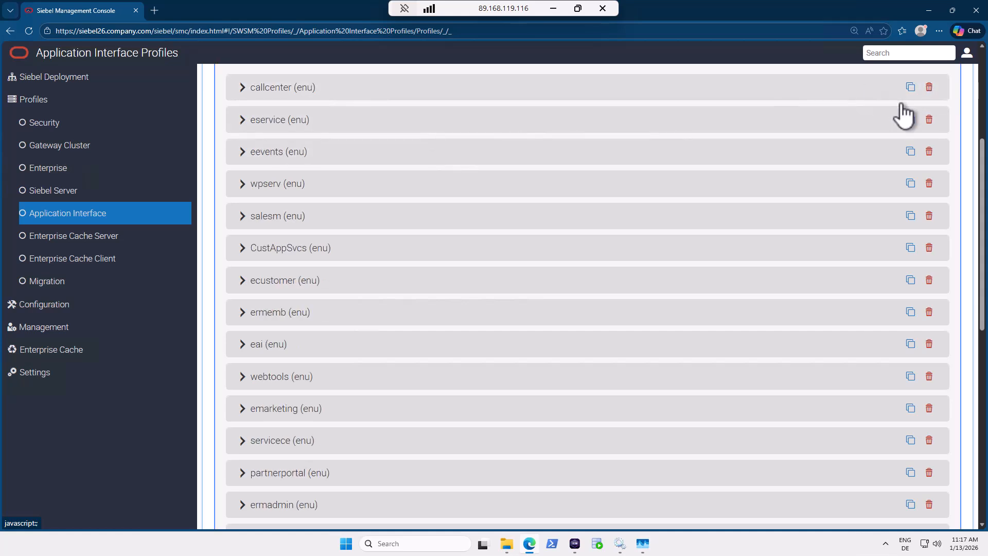
click(931, 123)
click(930, 123)
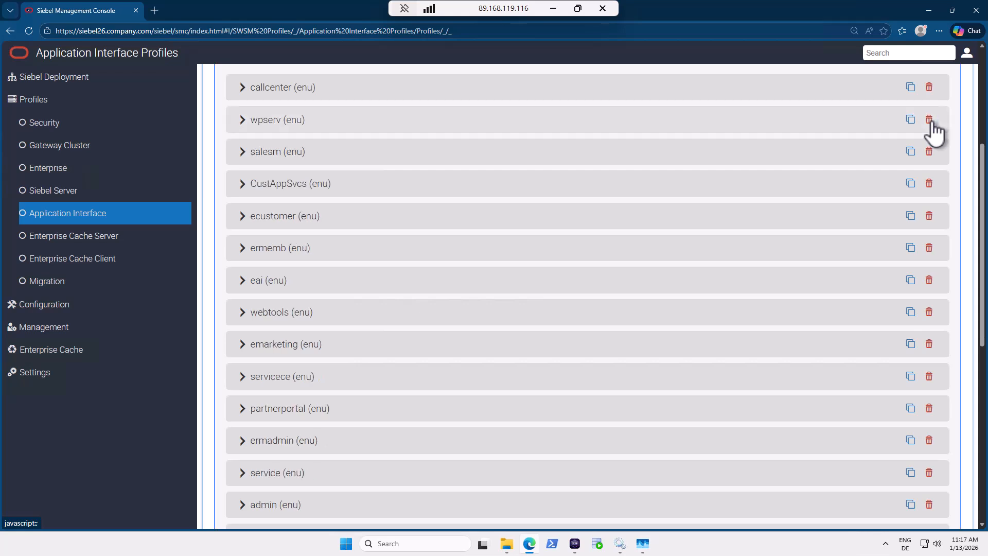
click(930, 122)
click(930, 123)
click(930, 122)
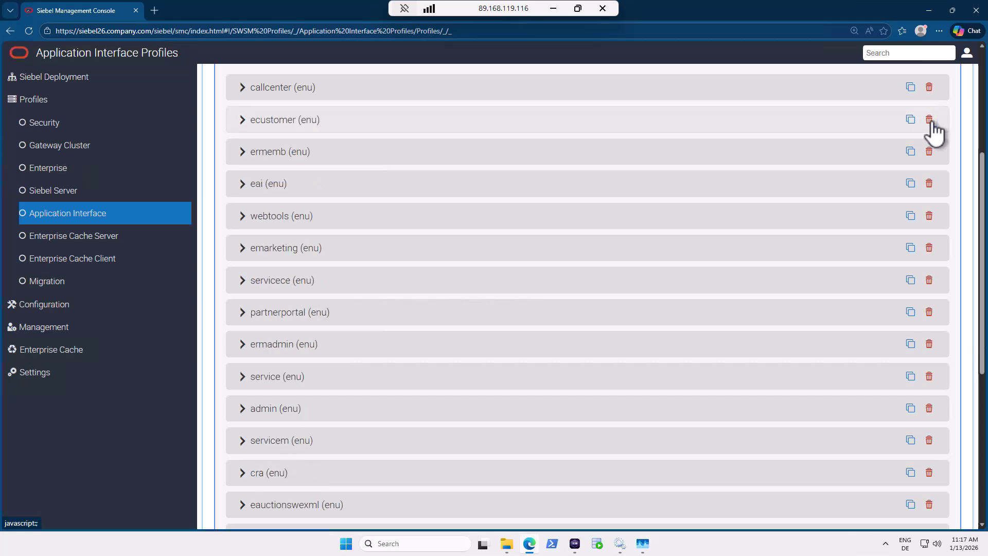
click(930, 122)
click(930, 122)
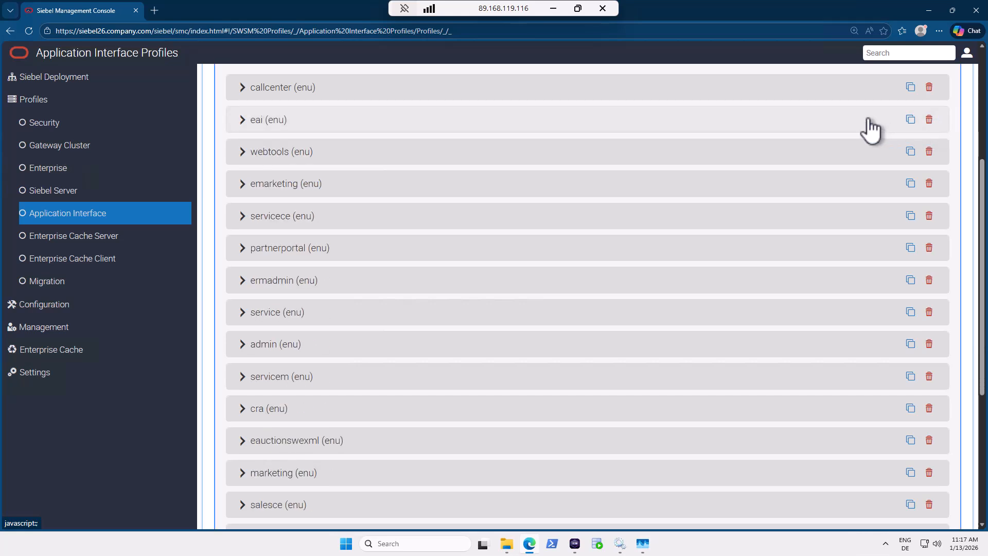
Delete the remaining extra applications, from emarketing through marketing, keeping callcenter, eai and webtools.
click(930, 184)
click(930, 184)
click(930, 185)
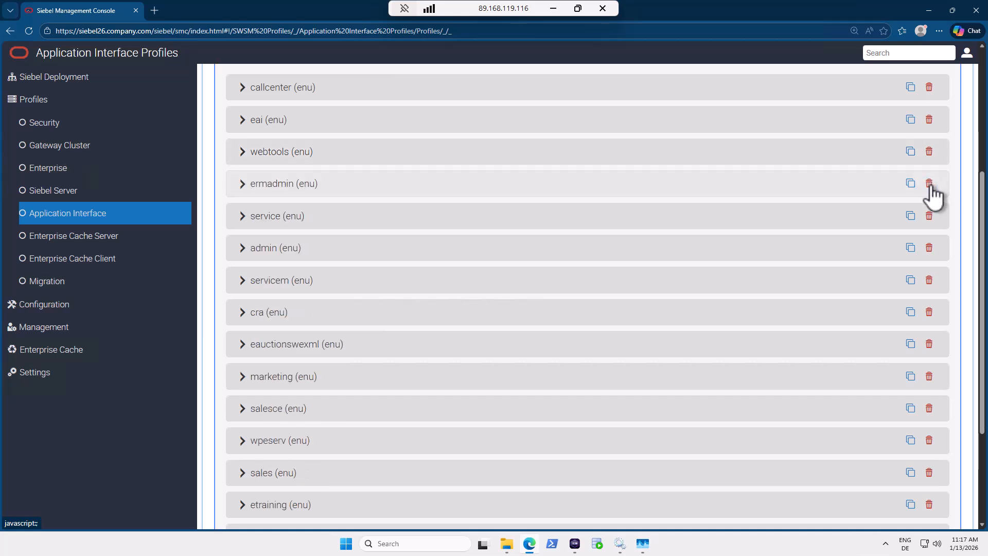
click(930, 185)
click(930, 184)
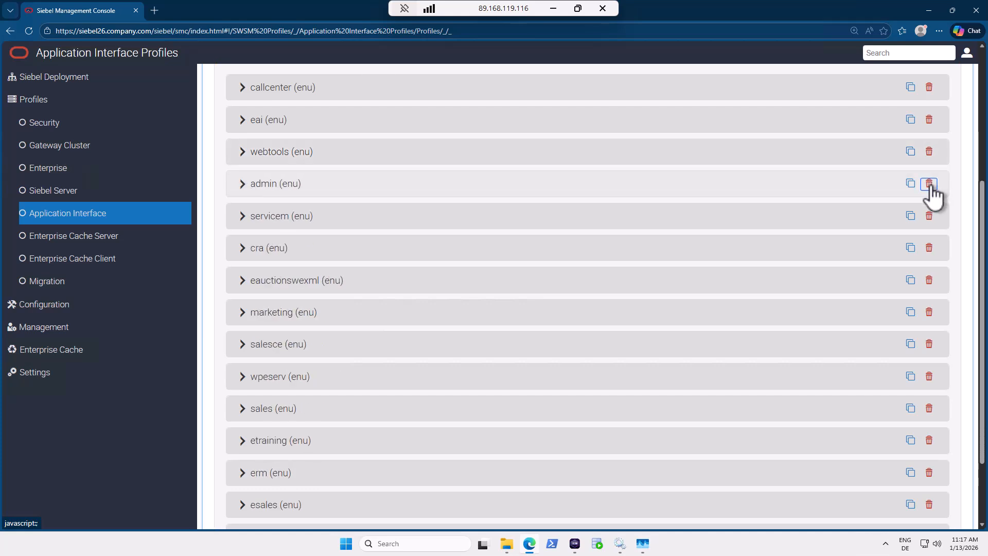
click(931, 185)
click(930, 184)
click(930, 184)
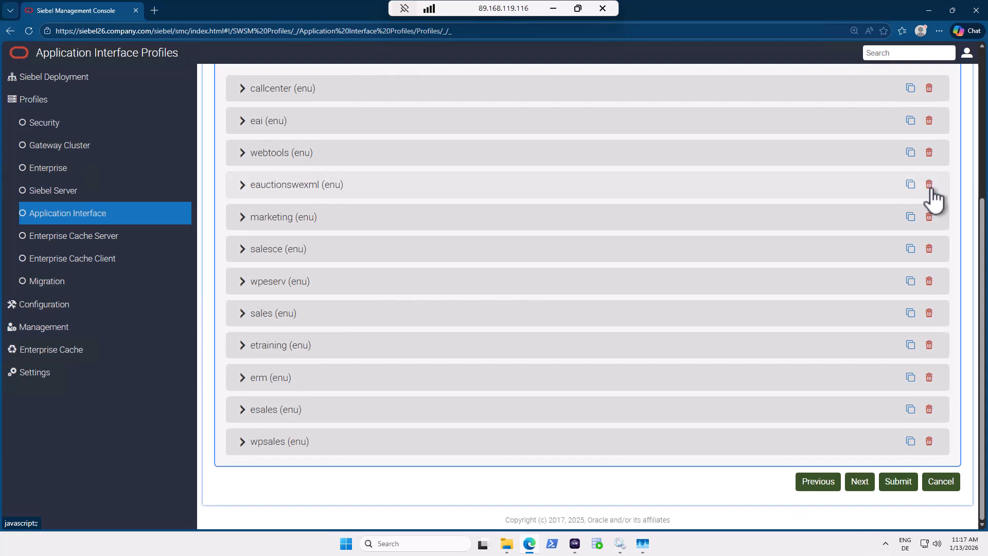
click(930, 186)
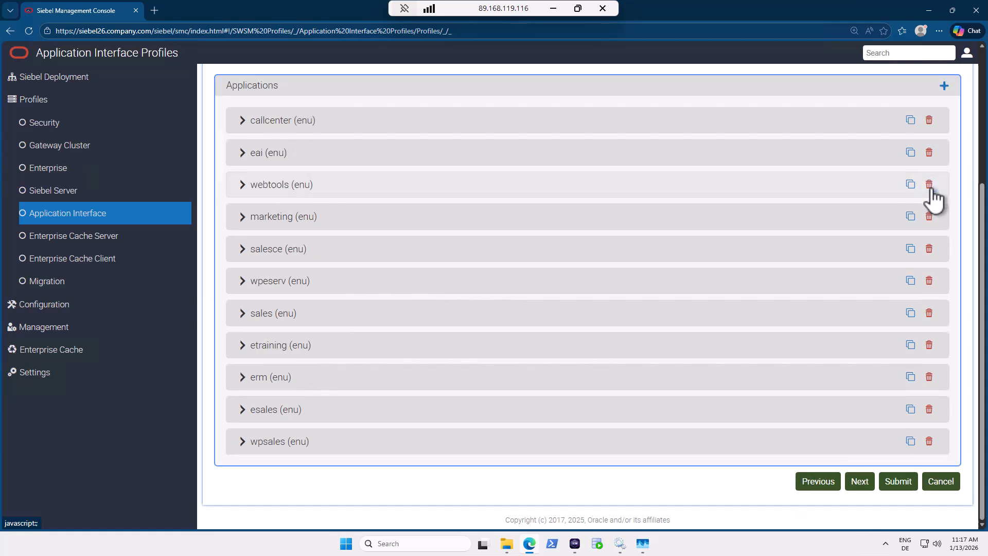
click(930, 441)
click(930, 442)
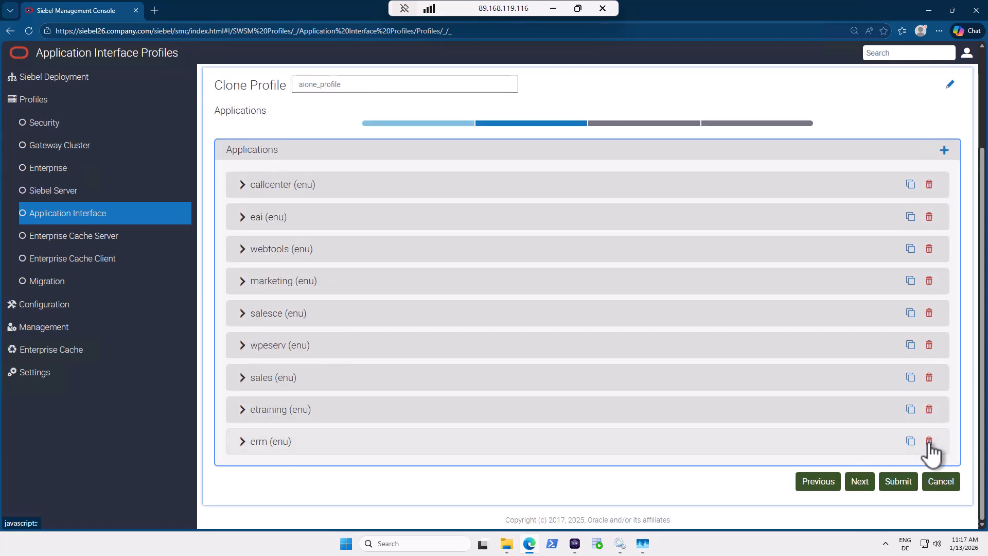
click(930, 441)
click(931, 441)
click(930, 441)
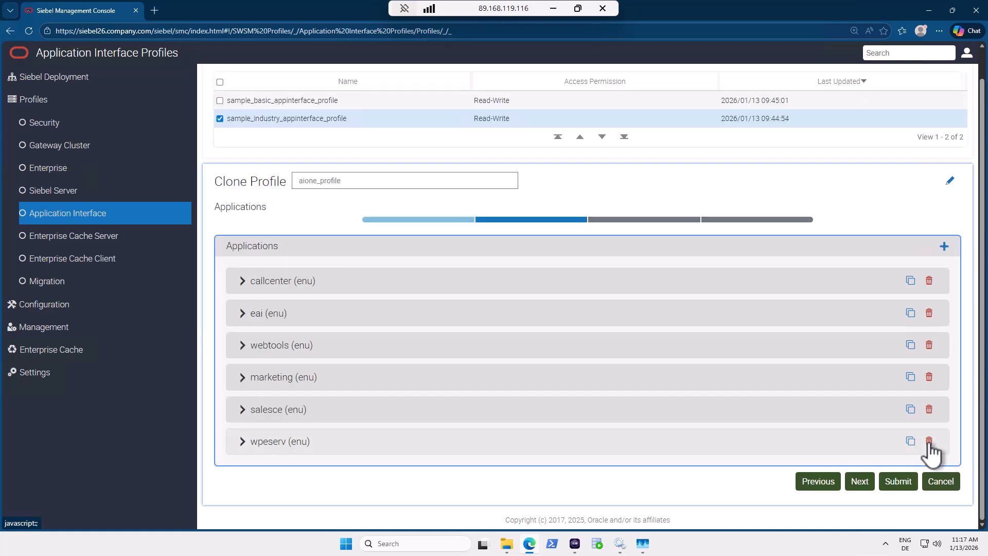
click(930, 441)
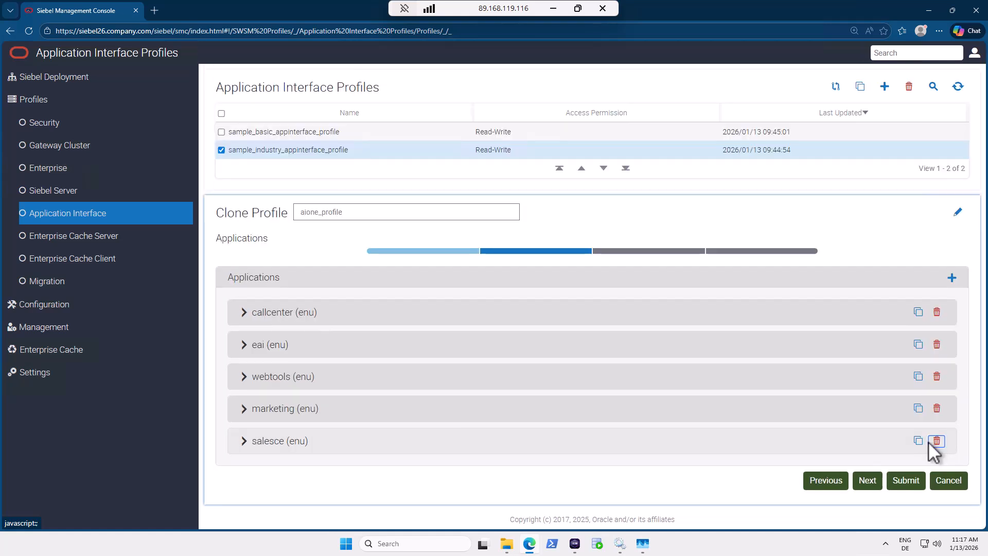
click(930, 441)
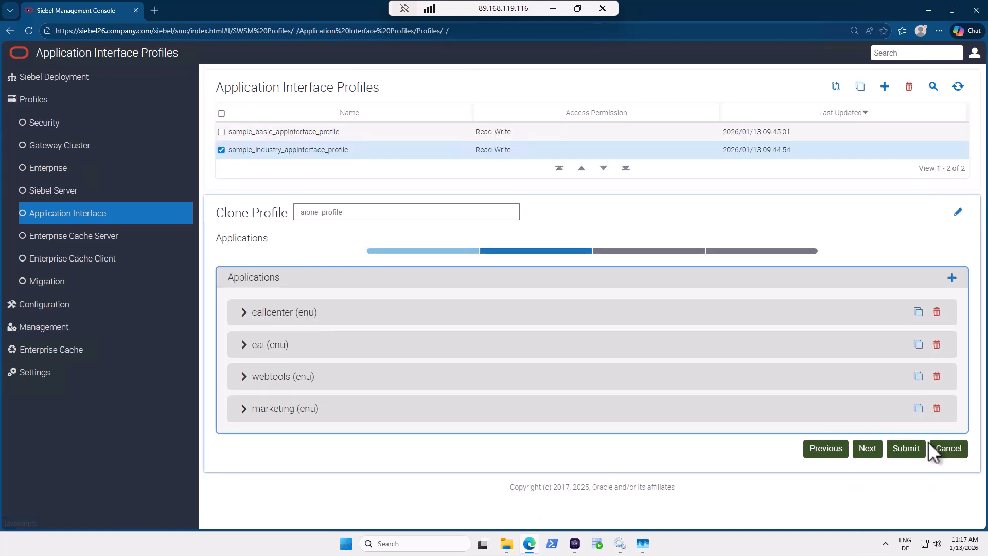
click(937, 408)
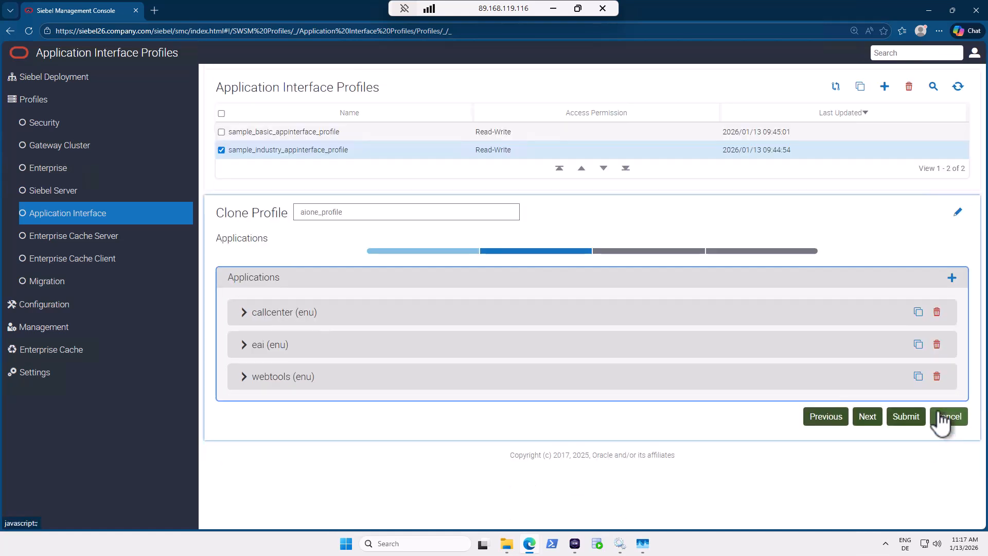
In callcenter (enu) Basic Information, choose Call Center Object Manager (ENU) as Object Manager.
click(270, 314)
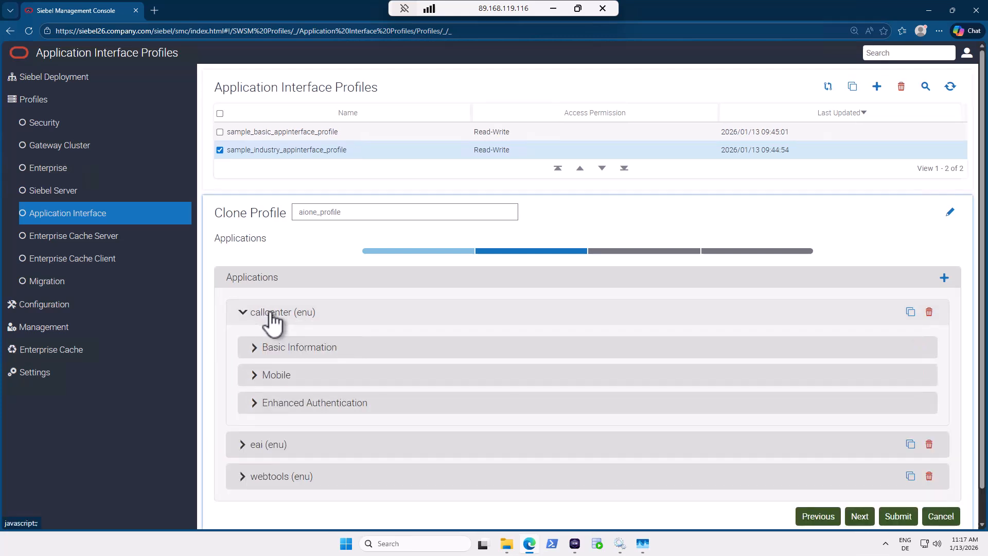
click(289, 347)
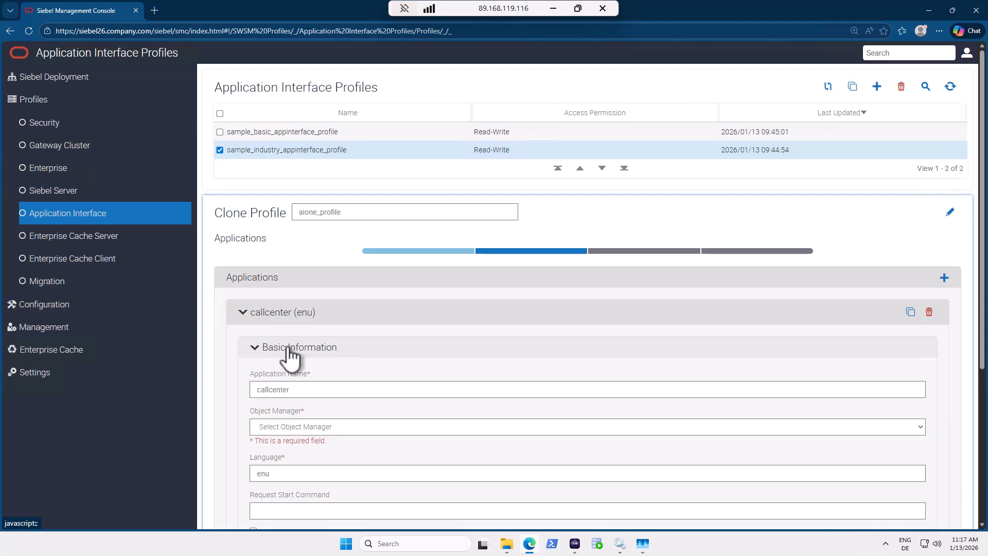
scroll(319, 360, down, 2)
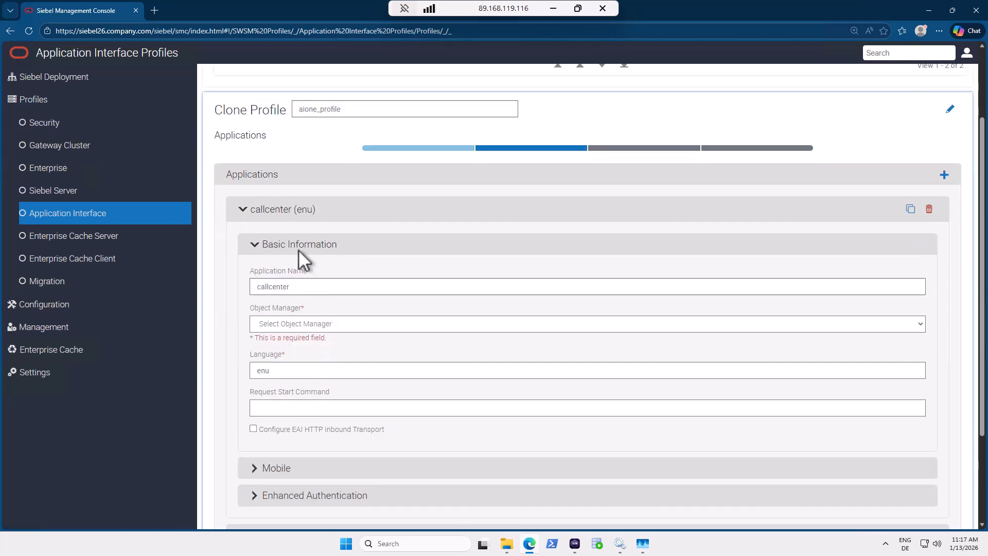
click(296, 324)
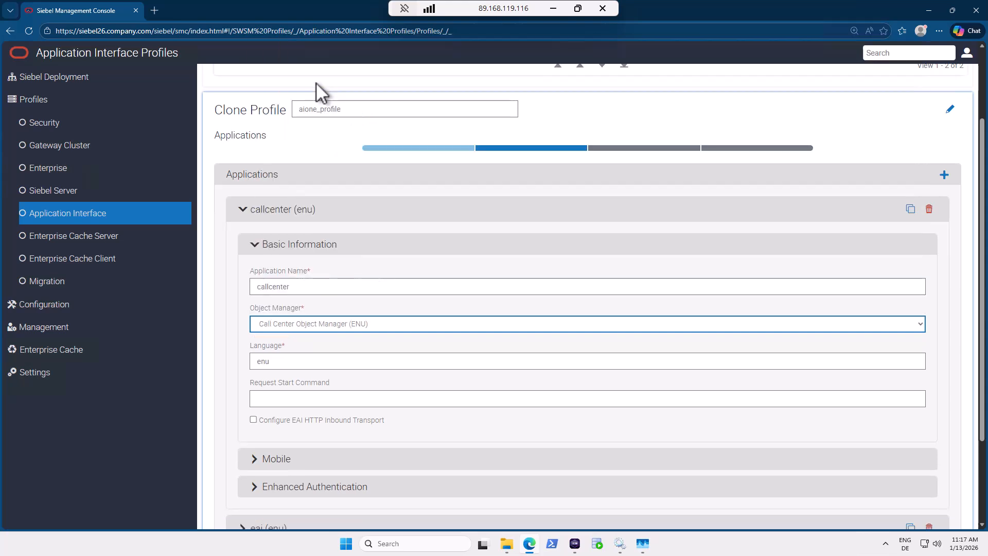
click(316, 83)
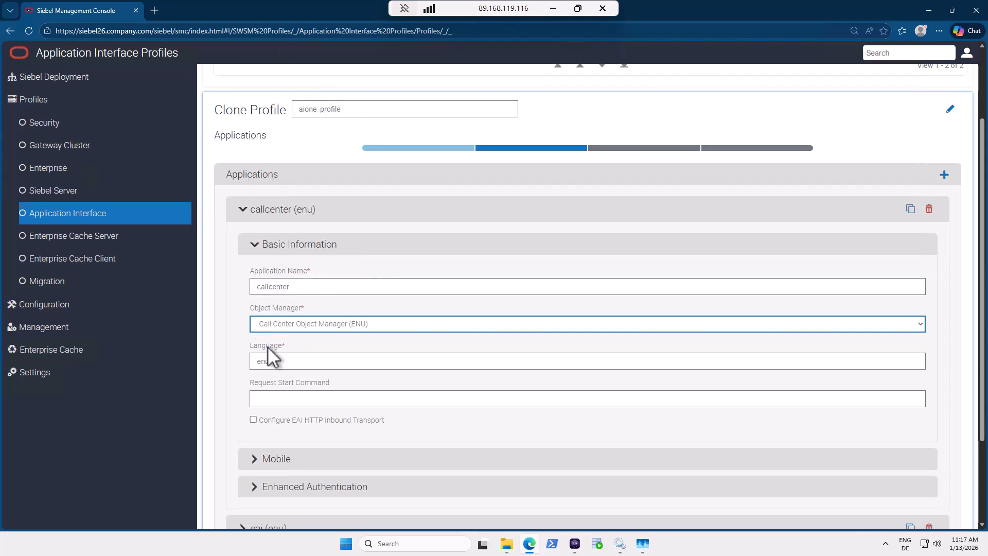
click(344, 322)
scroll(369, 287, down, 5)
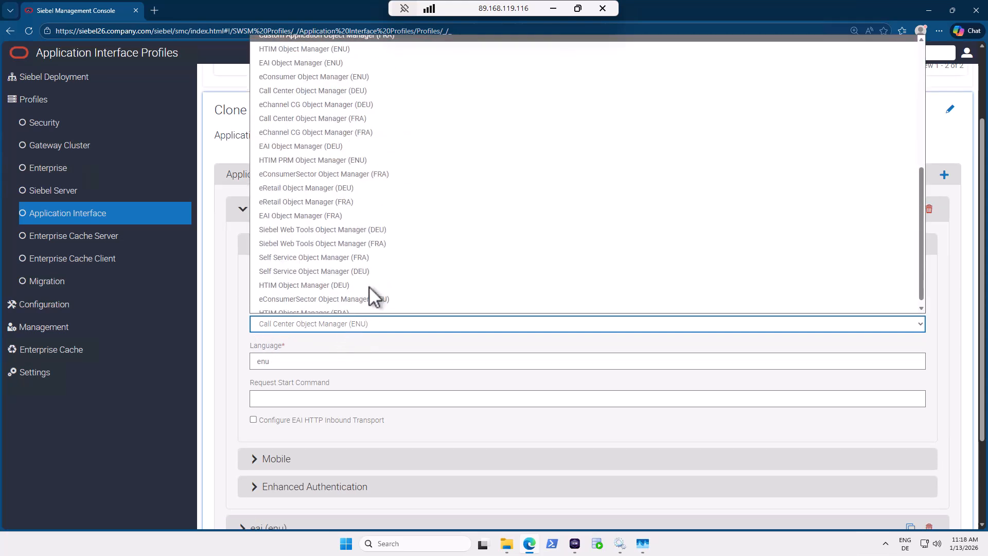
scroll(369, 286, up, 5)
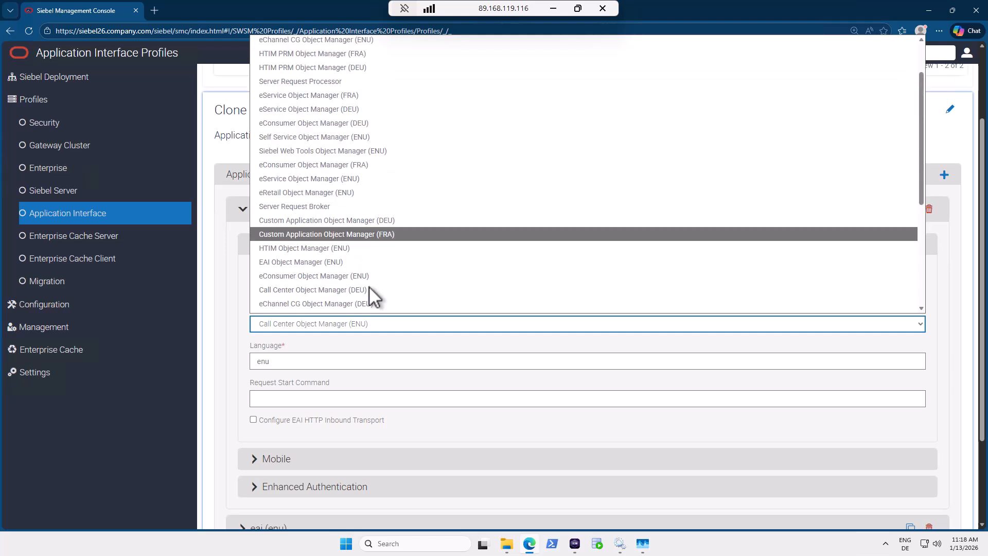
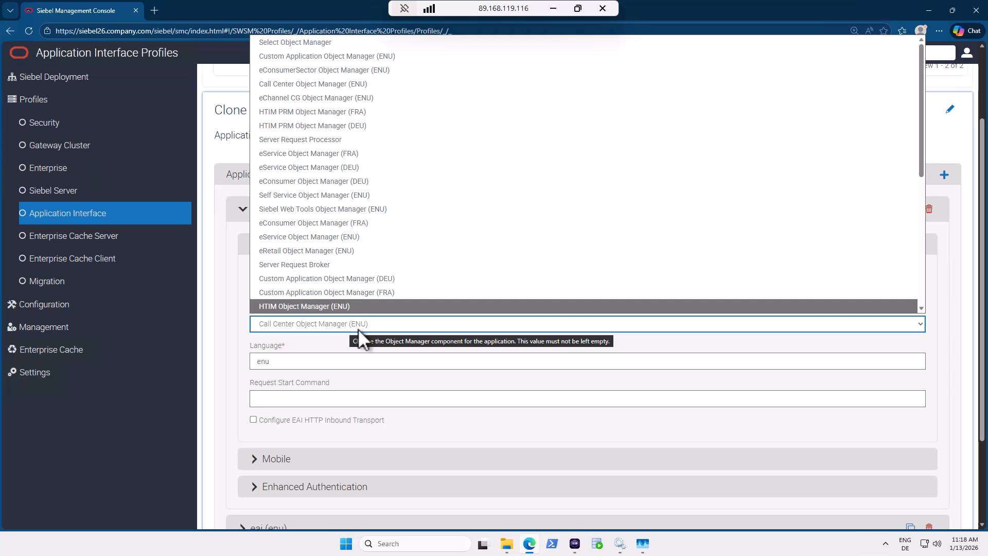
Close the Object Manager list, keeping Call Center Object Manager (ENU) for callcenter.
click(341, 346)
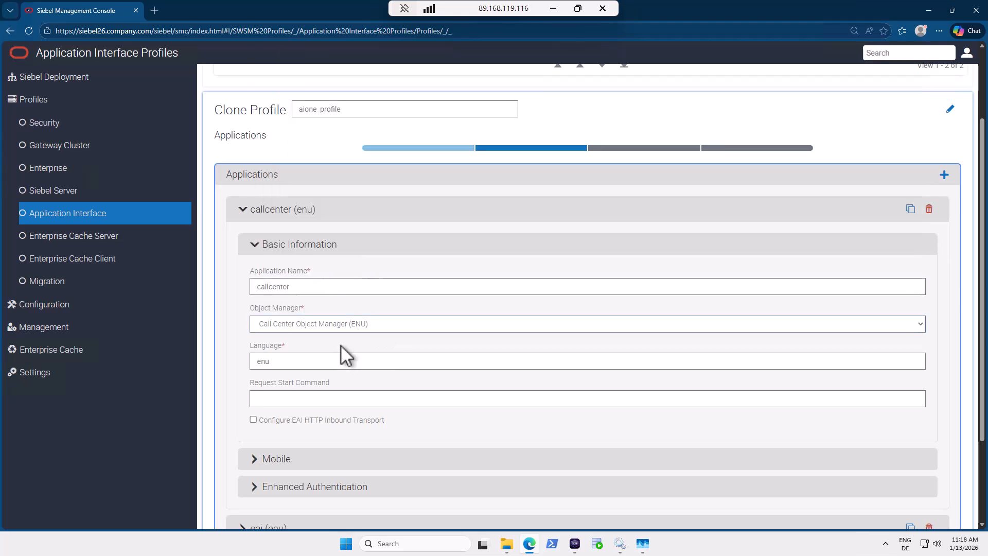
scroll(333, 394, down, 2)
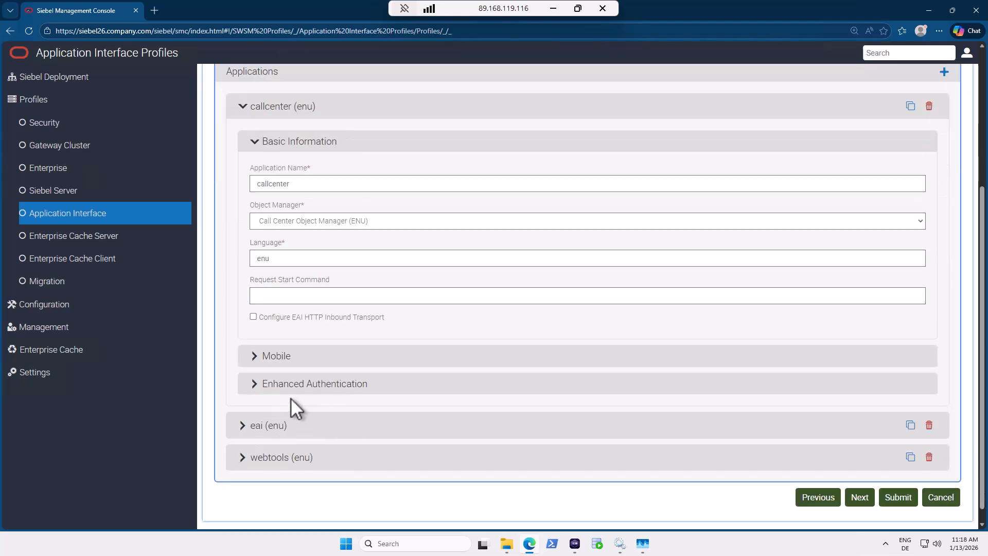
Expand callcenter Enhanced Authentication and change Active Session Timeout to 9000.
click(291, 392)
scroll(404, 392, down, 5)
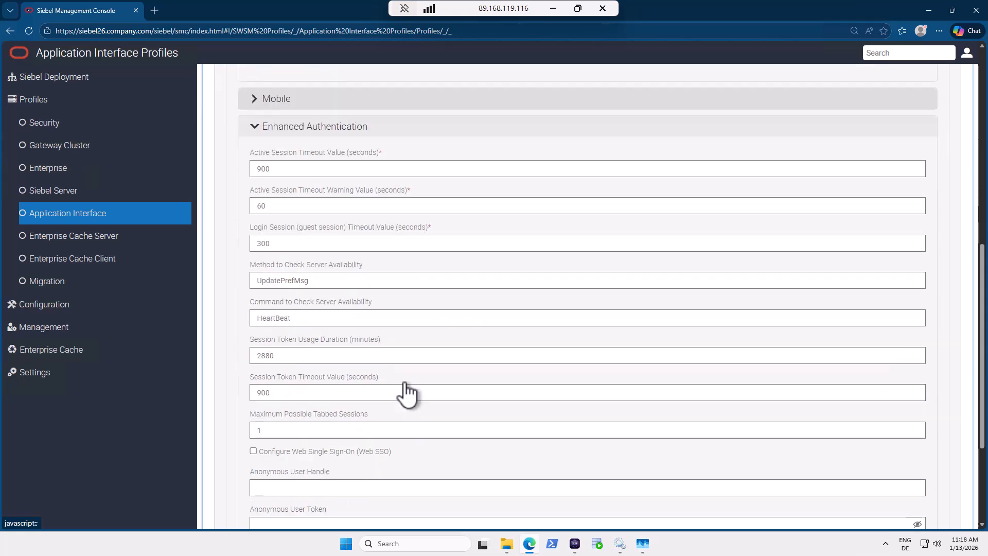
scroll(403, 381, down, 1)
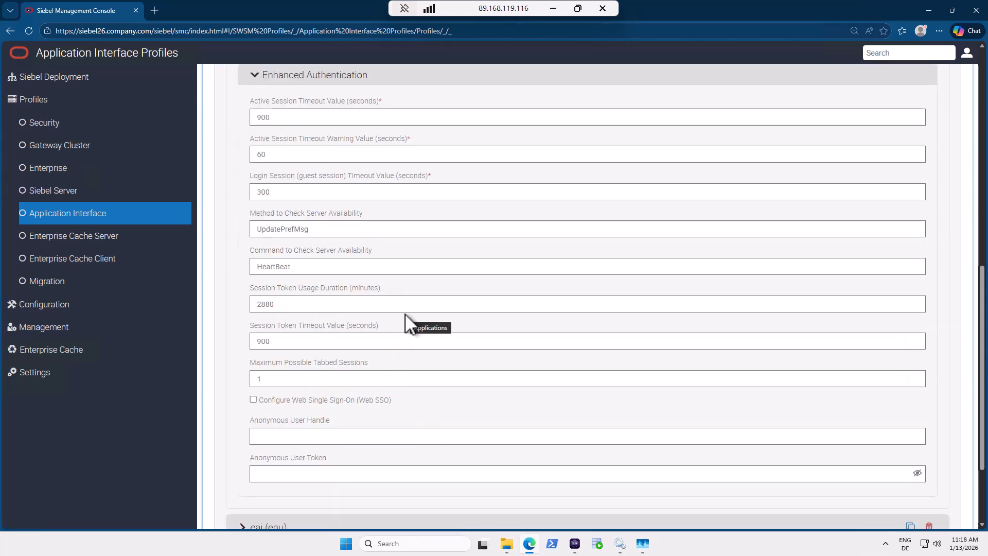
click(277, 116)
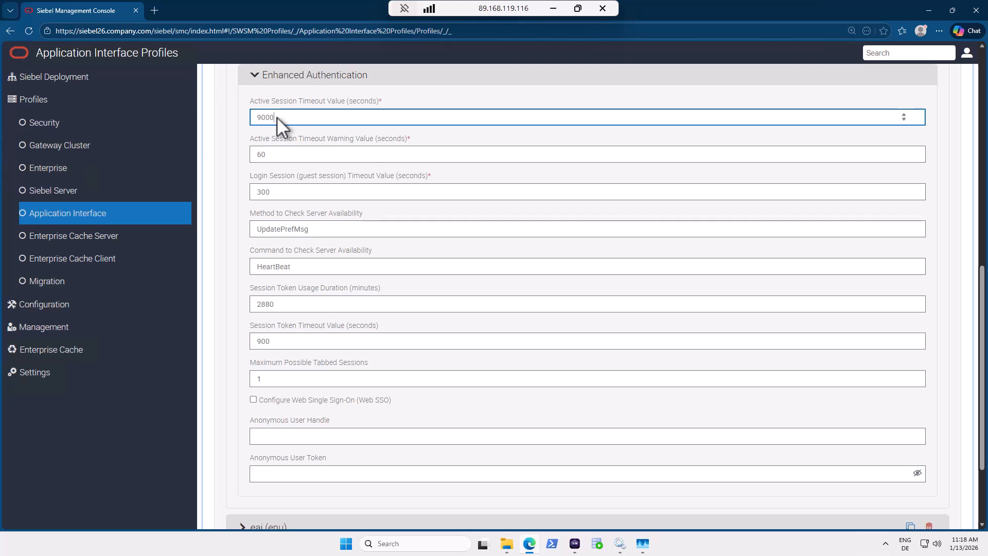
text(0)
Clear the UpdatePrefMsg method, HeartBeat command, 2880 and 900 token values, and max tabbed sessions.
scroll(310, 428, down, 1)
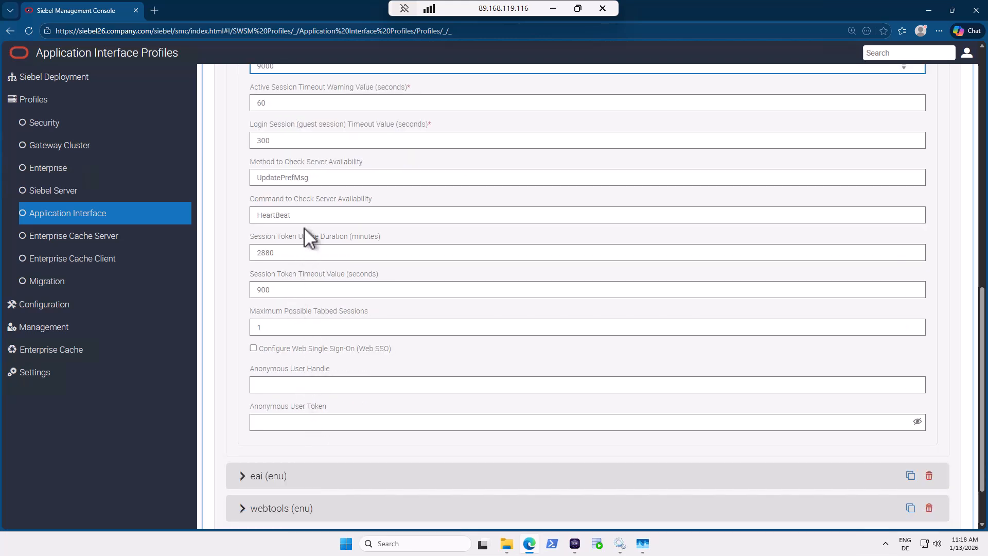
drag(326, 176, 247, 176)
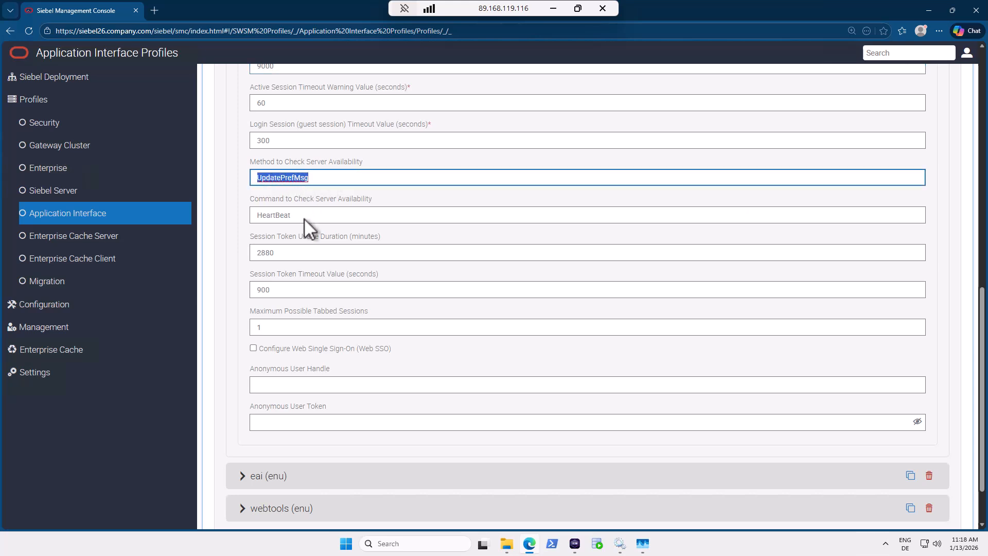
key(BackSpace)
drag(304, 219, 249, 214)
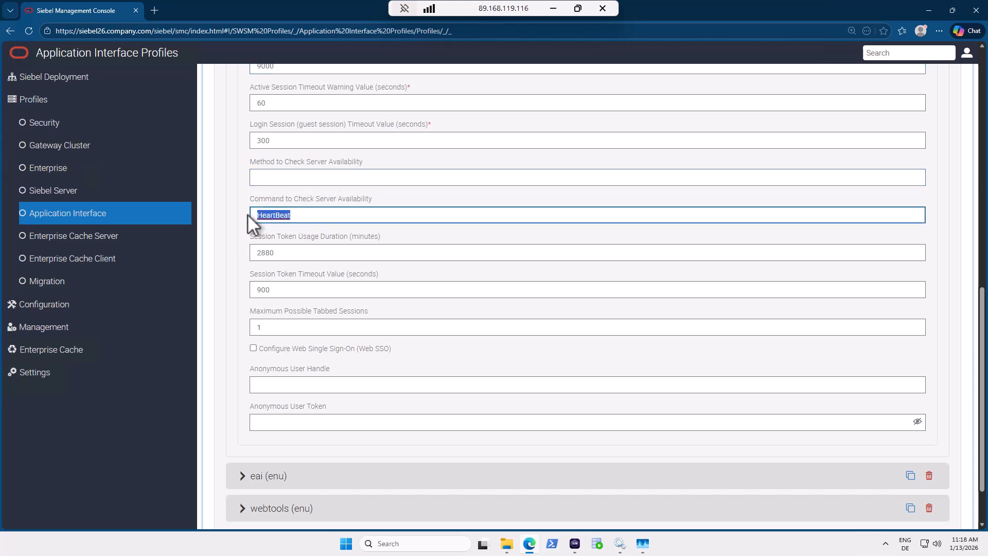
key(BackSpace)
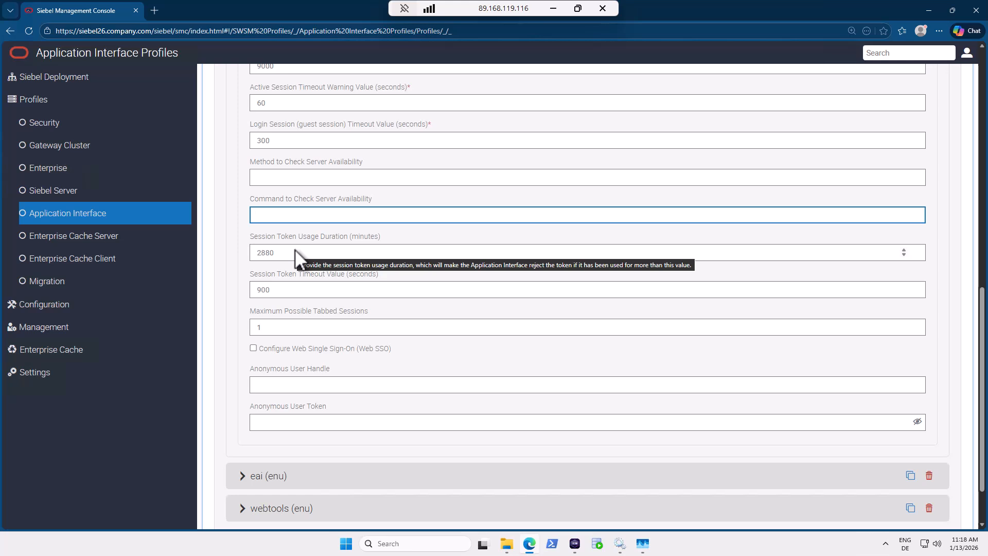
drag(294, 250, 238, 267)
key(BackSpace)
drag(292, 290, 233, 290)
key(BackSpace)
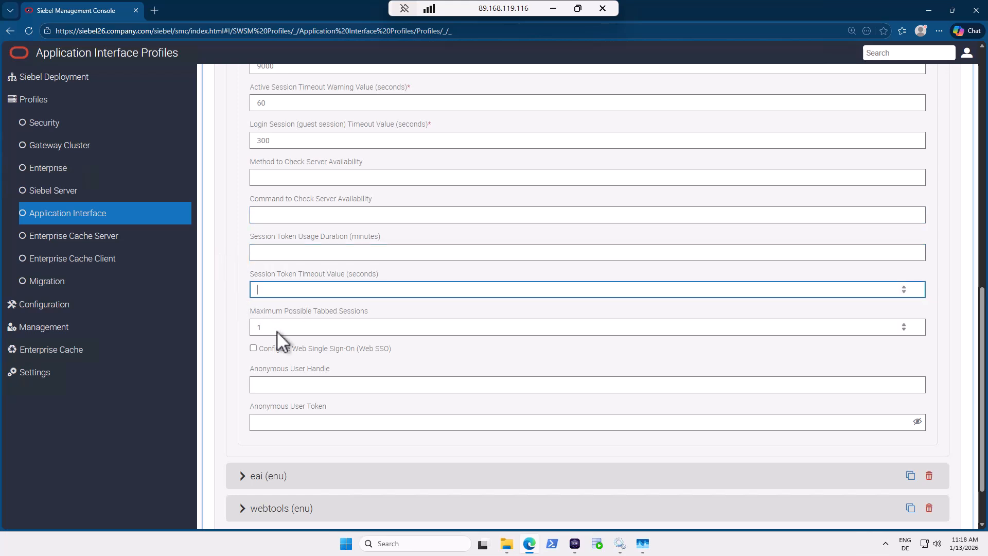
click(276, 328)
key(BackSpace)
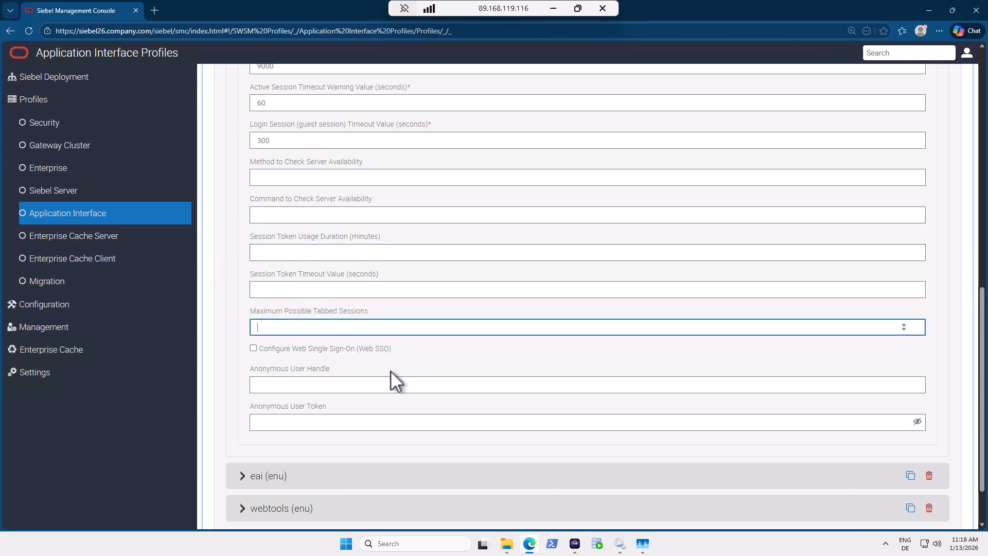
scroll(391, 370, up, 1)
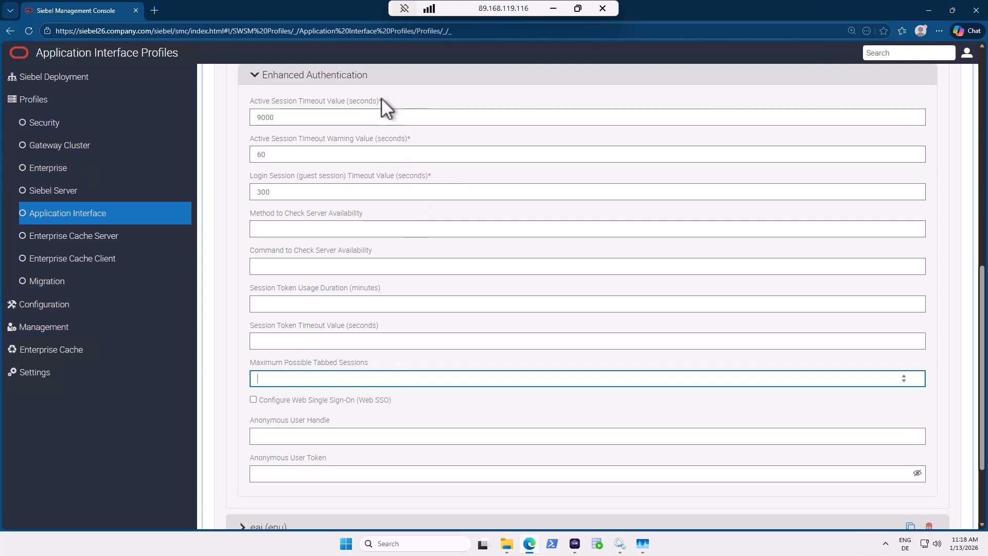
scroll(391, 401, down, 3)
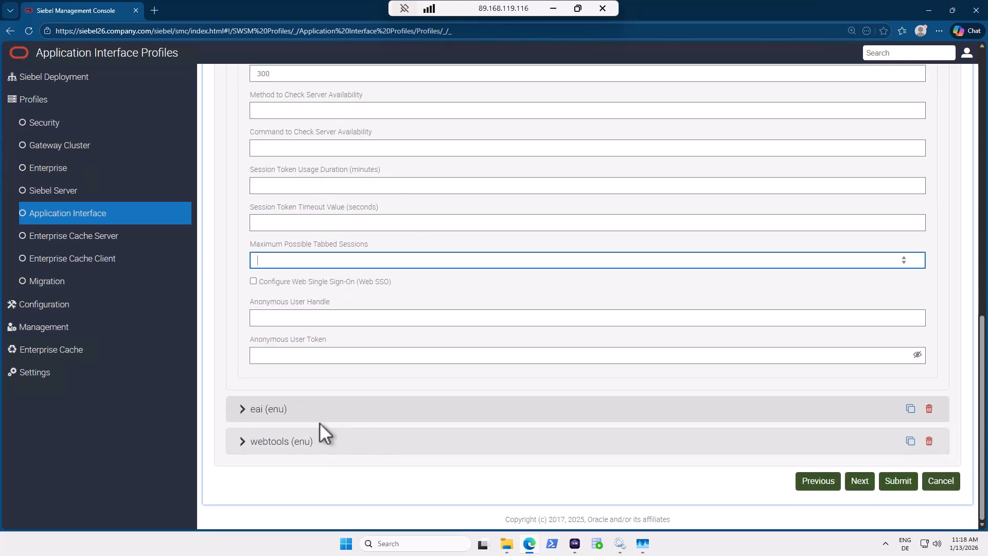
In eai (enu) Basic Information, choose EAI Object Manager (ENU) as the Object Manager.
click(267, 412)
scroll(277, 360, down, 2)
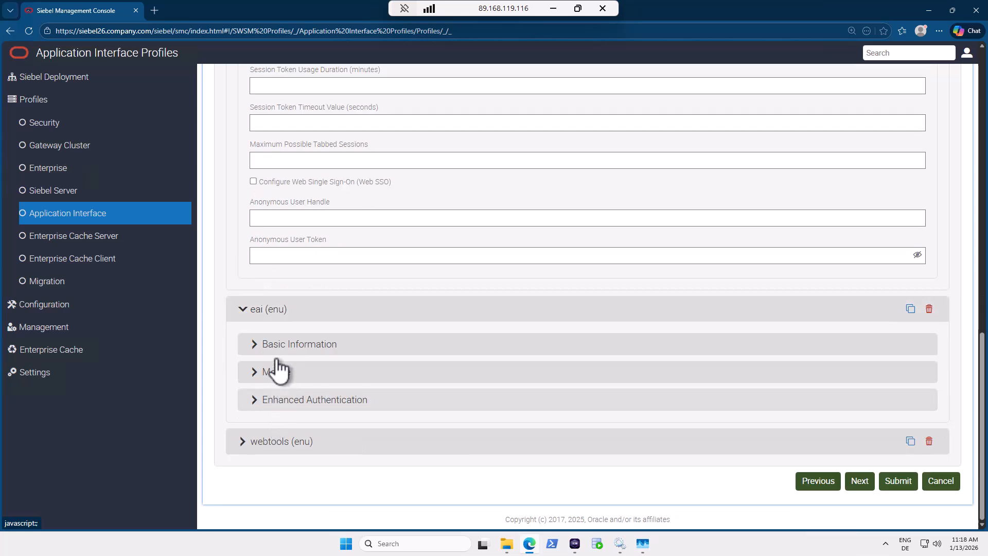
click(270, 345)
click(286, 423)
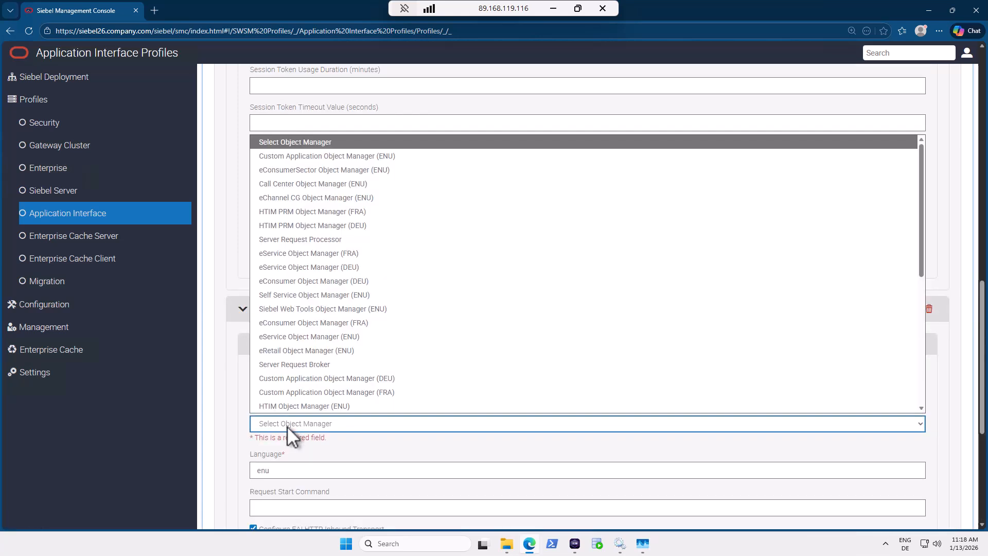
scroll(296, 354, down, 2)
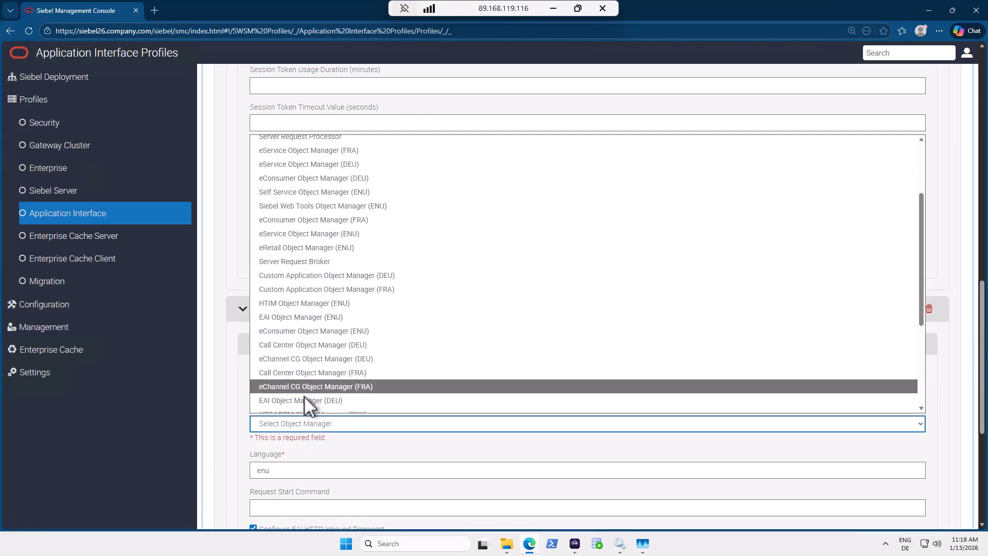
scroll(305, 398, down, 1)
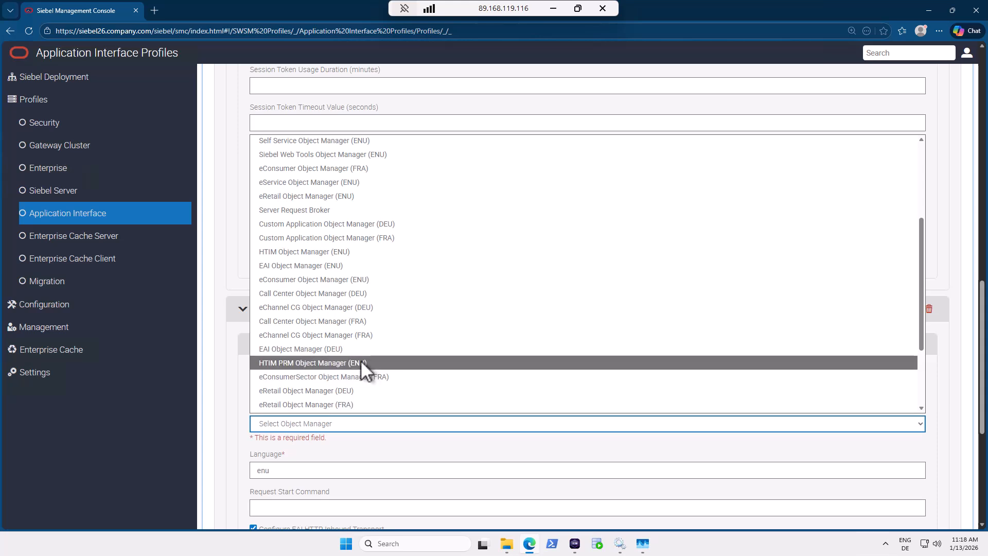
scroll(359, 363, down, 1)
scroll(359, 366, up, 2)
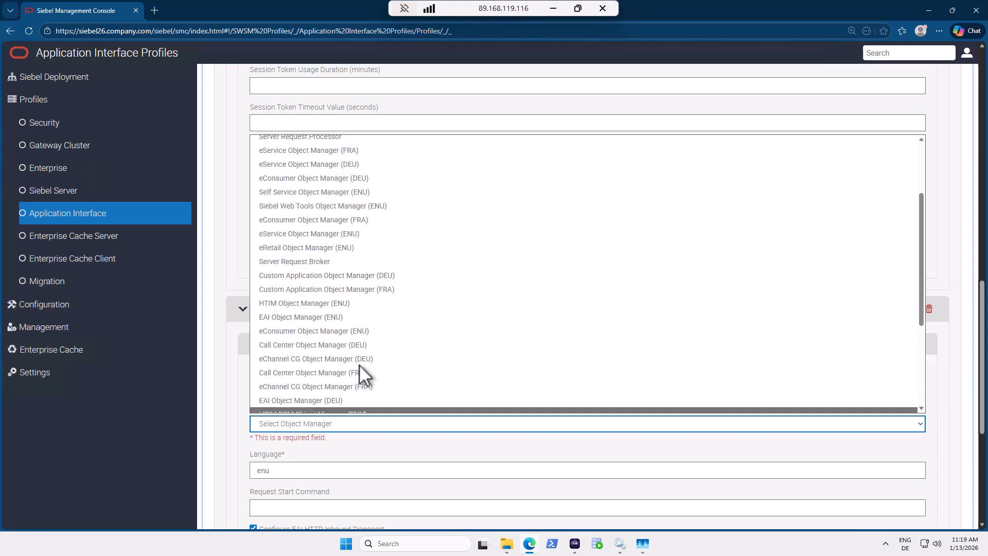
key(Down)
key(Down)
key(Down)
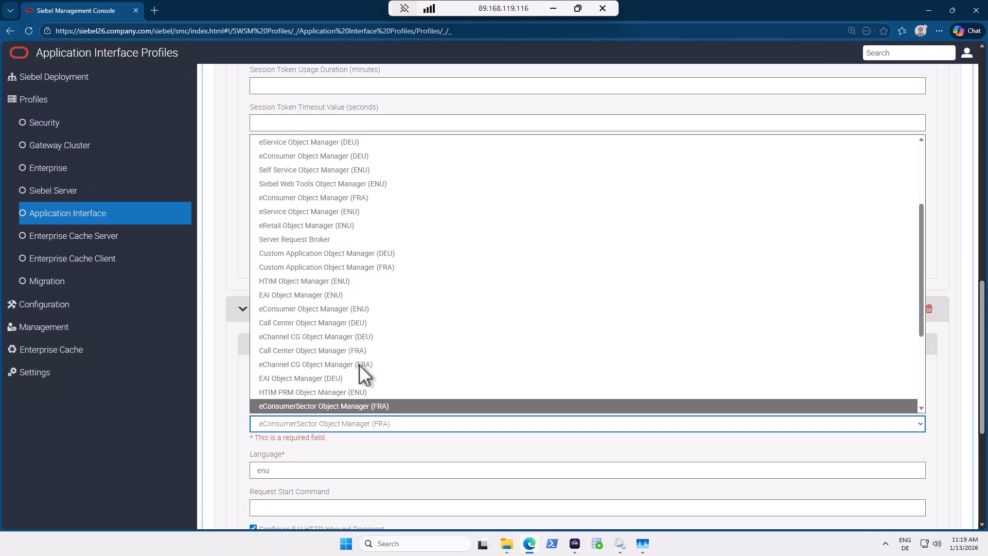
key(e)
key(e)
key(e)
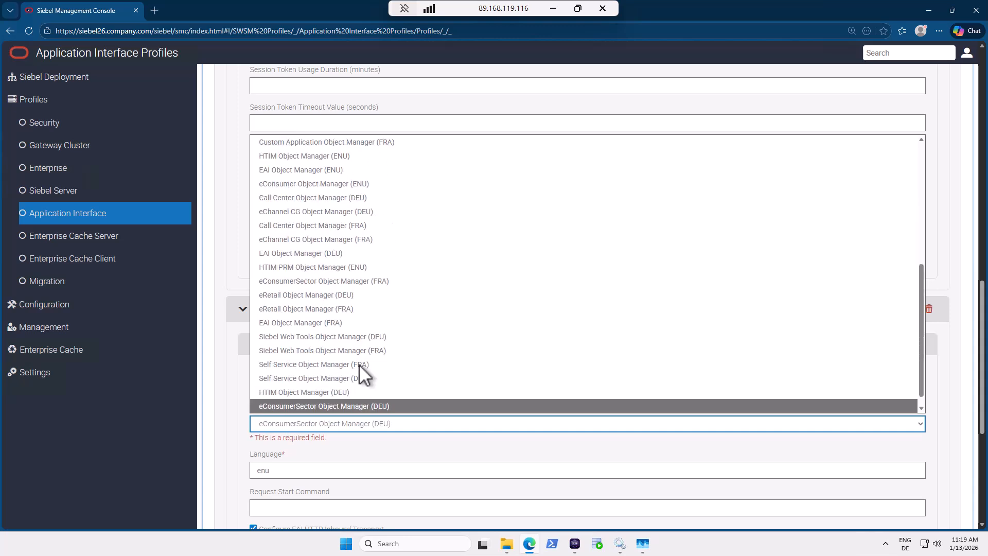
key(e)
key(e)
key(e)
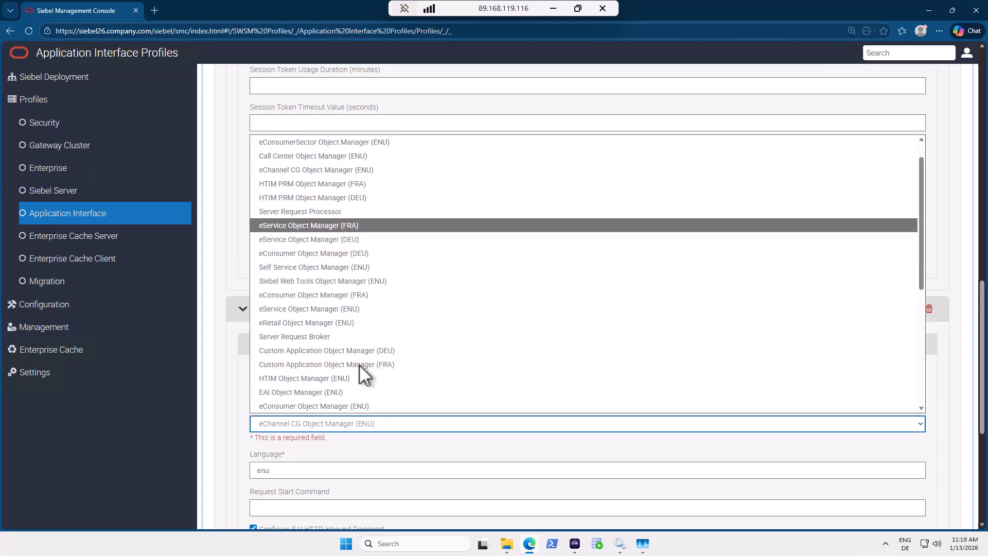
key(e)
key(e)
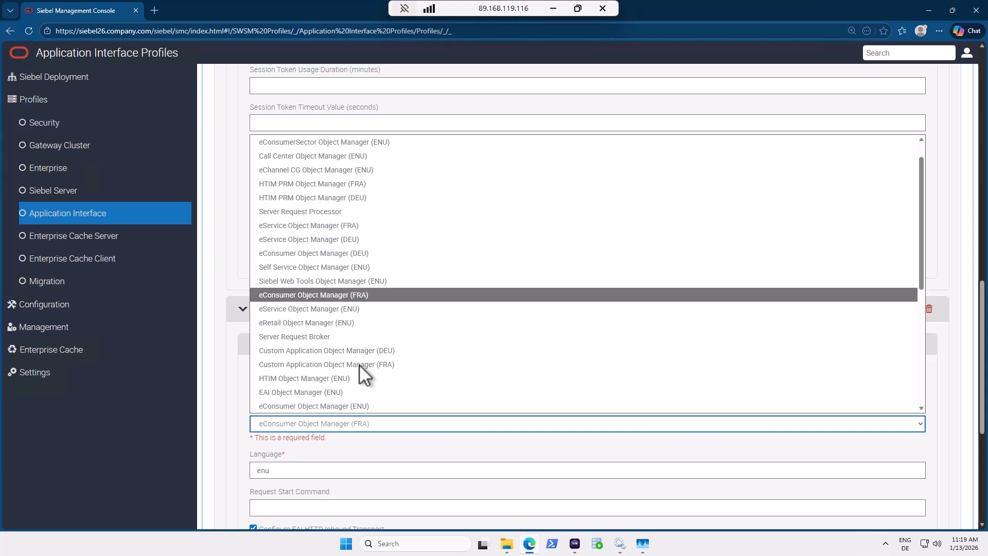
key(e)
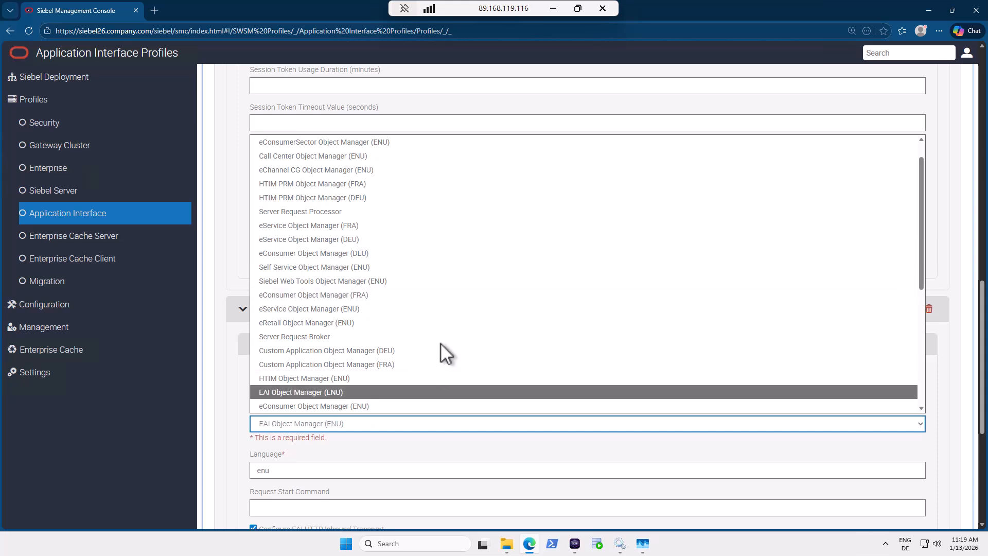
click(318, 391)
Expand eai's Enhanced Authentication settings, showing 900, UpdatePrefMsg and HeartBeat.
scroll(354, 474, down, 5)
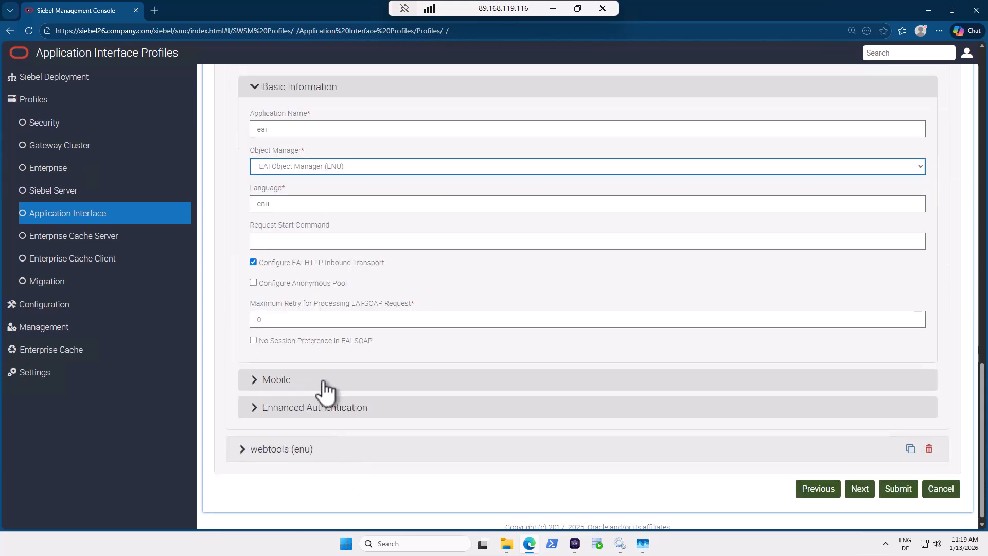
click(284, 407)
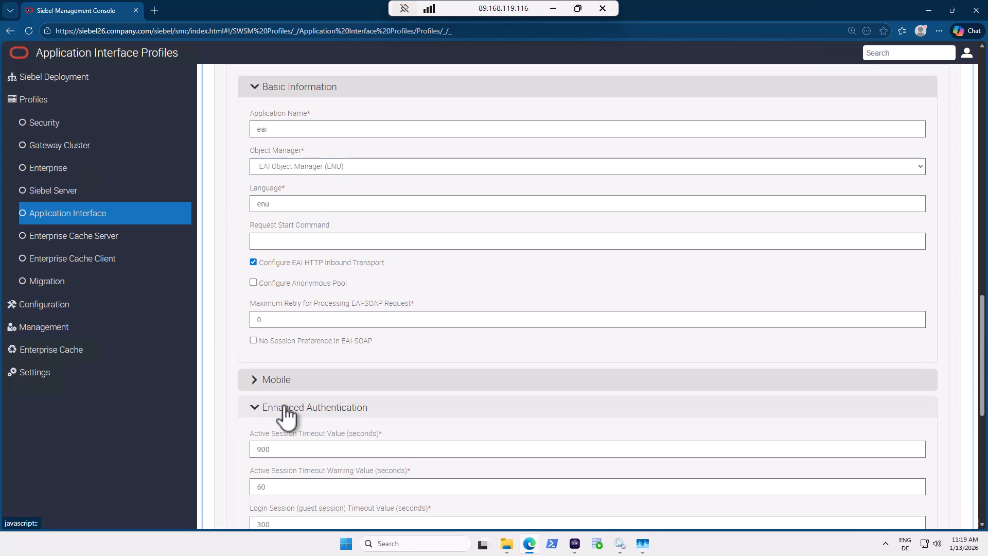
scroll(336, 392, down, 7)
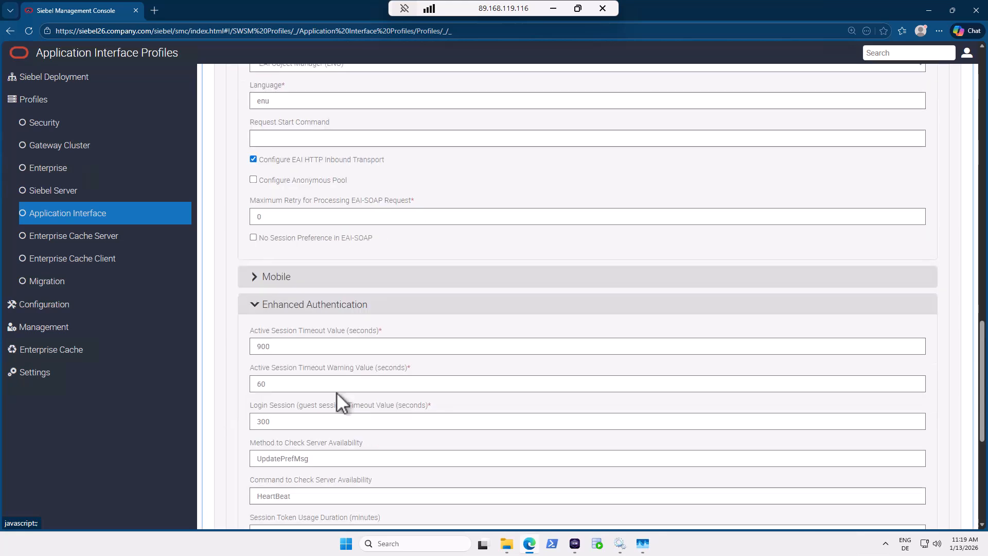
In webtools (enu) Basic Information, choose Siebel Web Tools Object Manager (ENU).
click(297, 445)
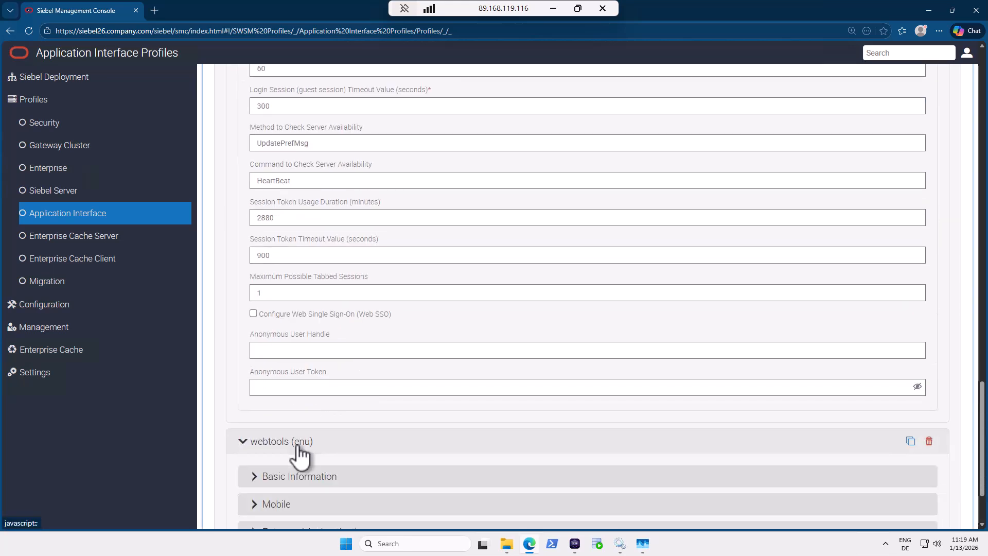
scroll(297, 448, down, 3)
click(297, 385)
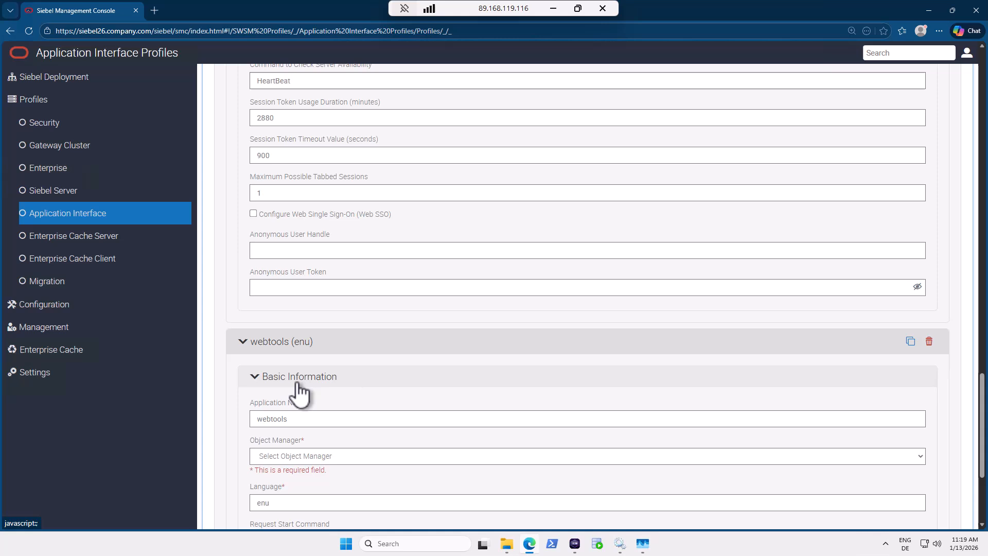
click(293, 456)
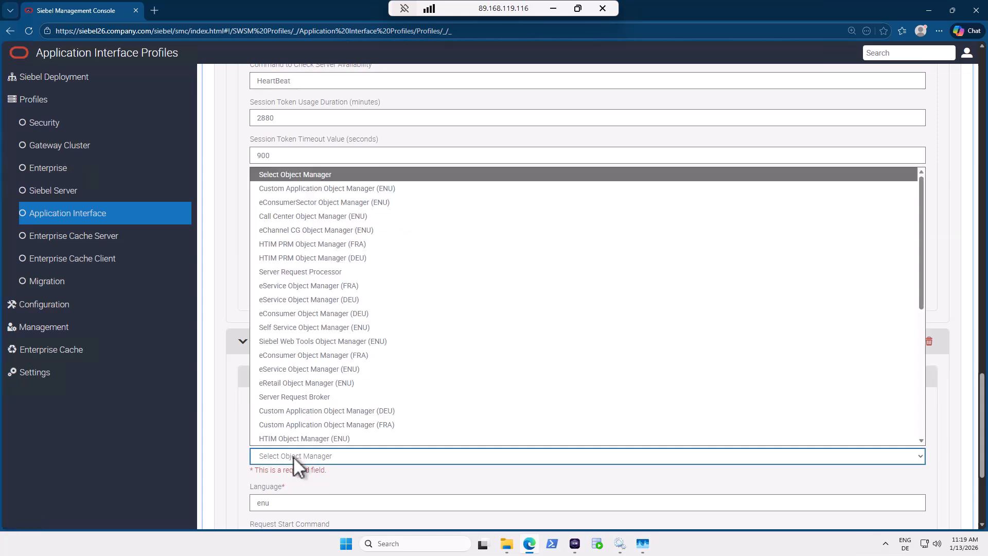
click(312, 341)
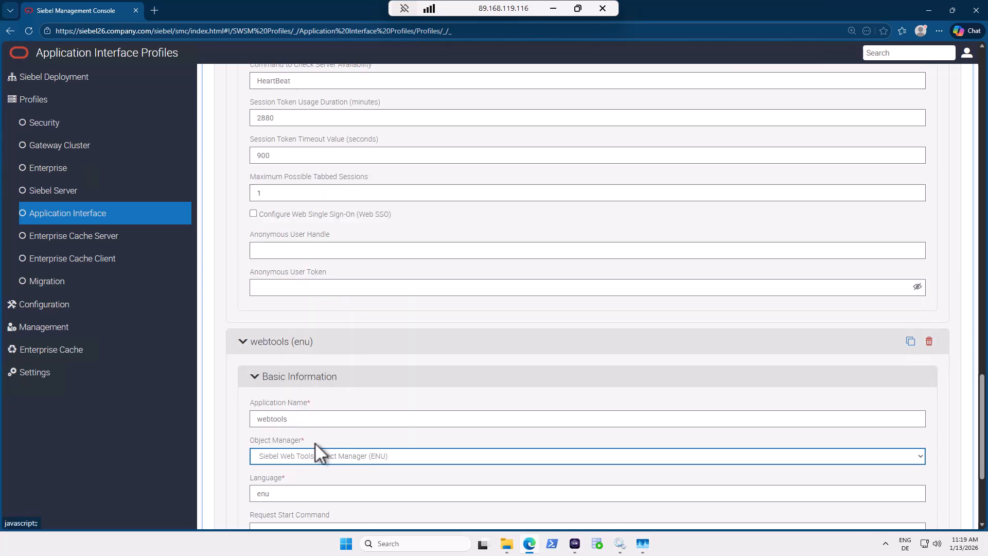
Set webtools Active Session Timeout to 9000 and advance the clone wizard.
scroll(317, 445, down, 3)
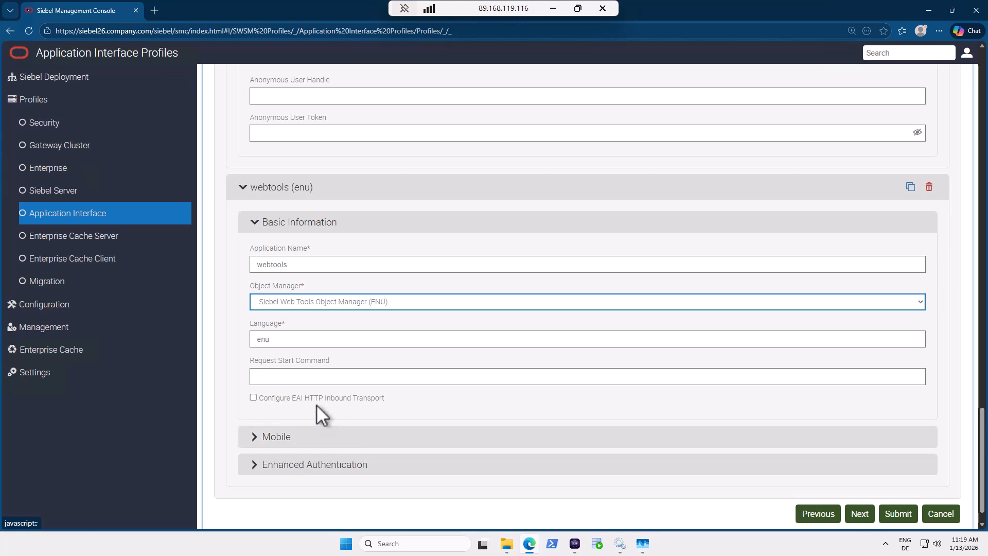
click(308, 466)
scroll(306, 416, down, 5)
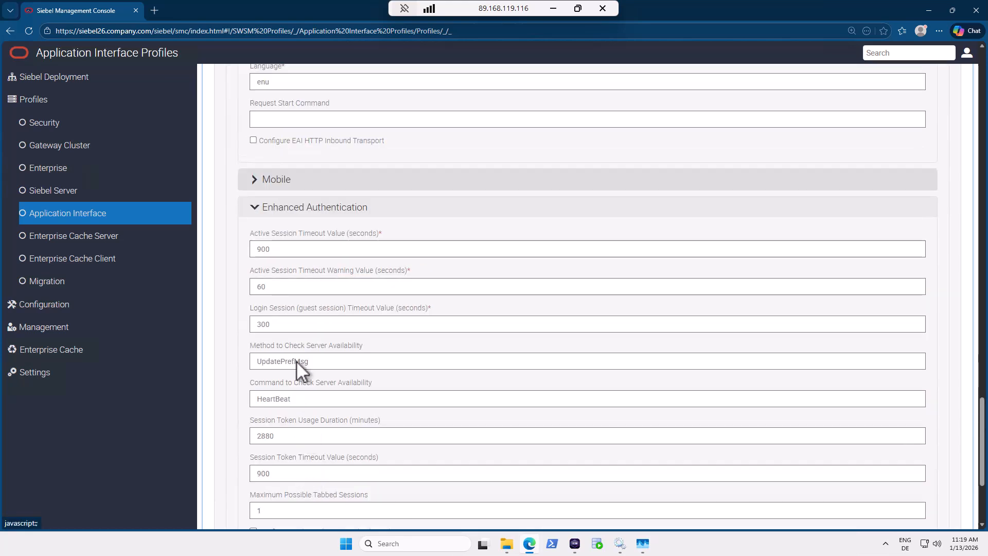
click(295, 250)
text(0)
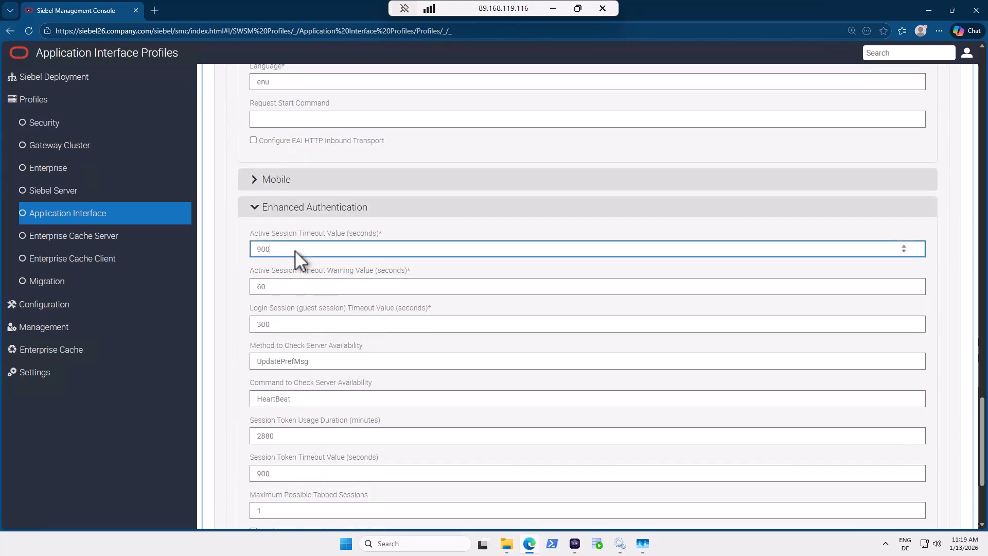
scroll(323, 372, down, 3)
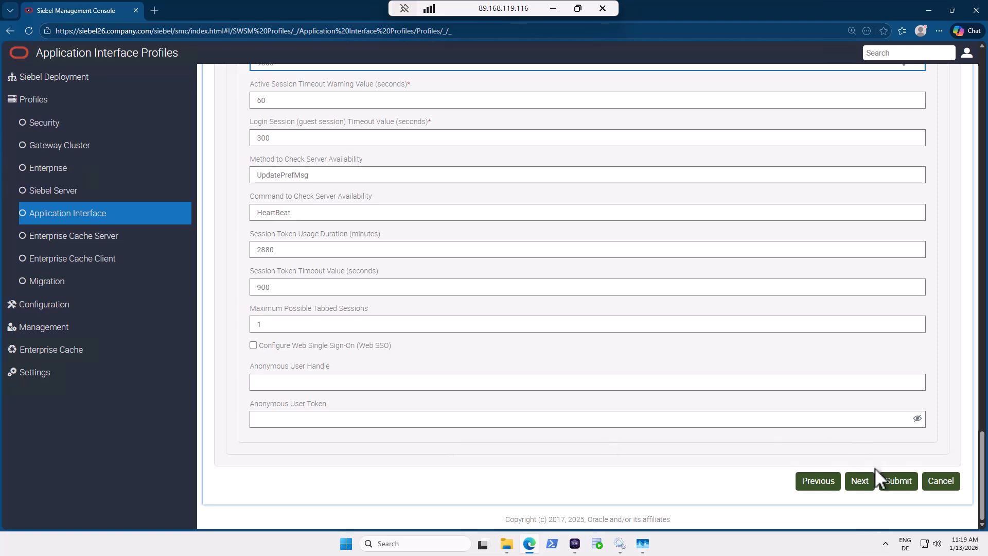
click(897, 482)
scroll(765, 326, up, 19)
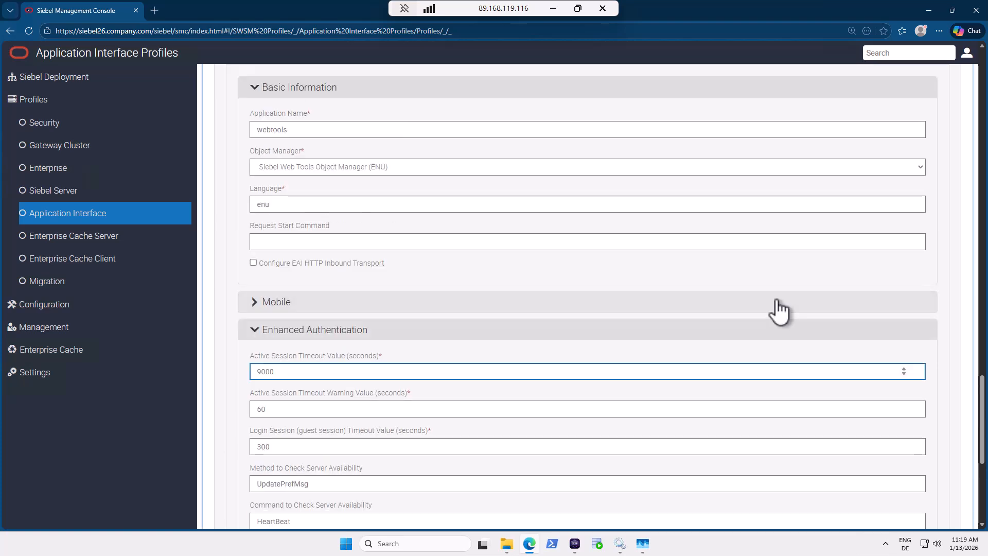
scroll(754, 227, up, 20)
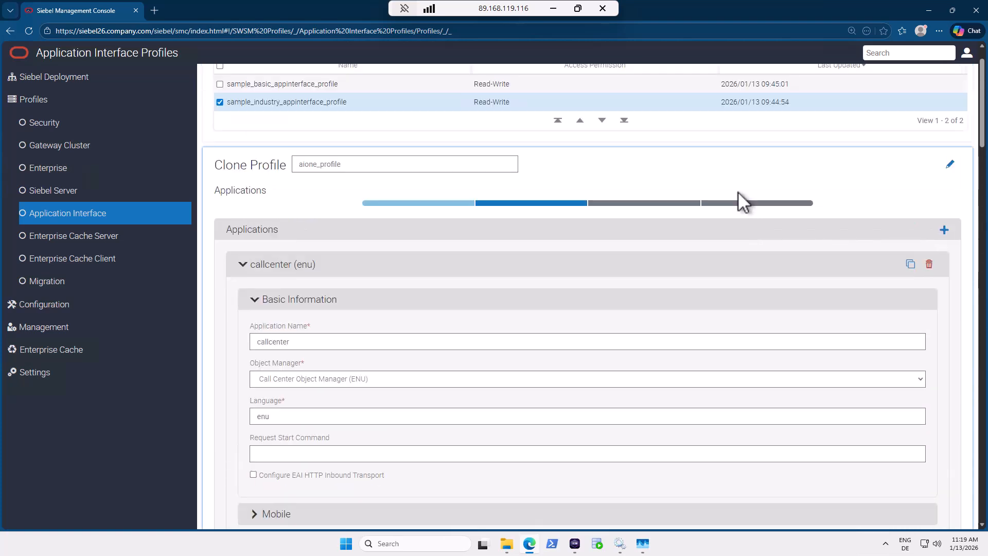
scroll(741, 201, up, 1)
Go through REST Inbound Resources and Other Information, submit aione_profile, and decline password saving.
click(639, 252)
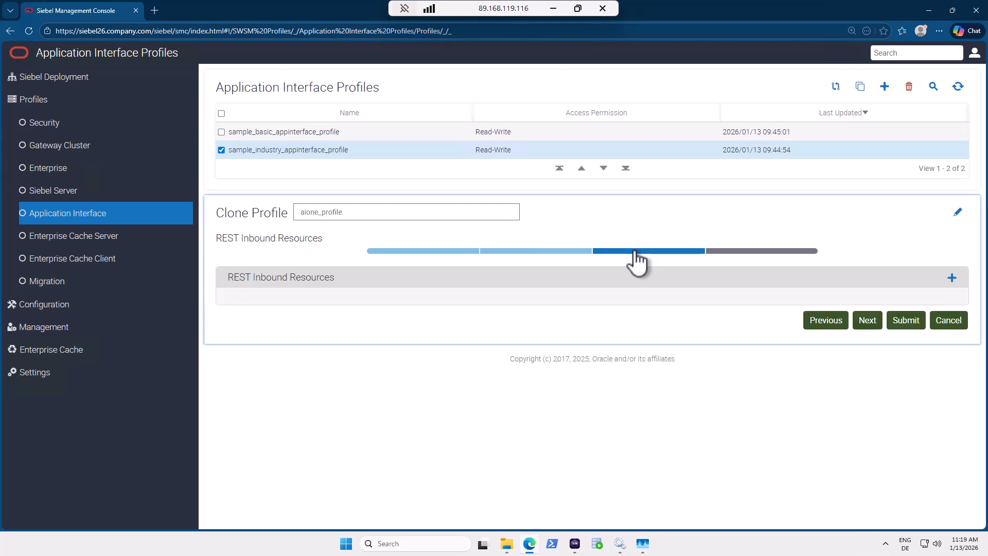
click(736, 252)
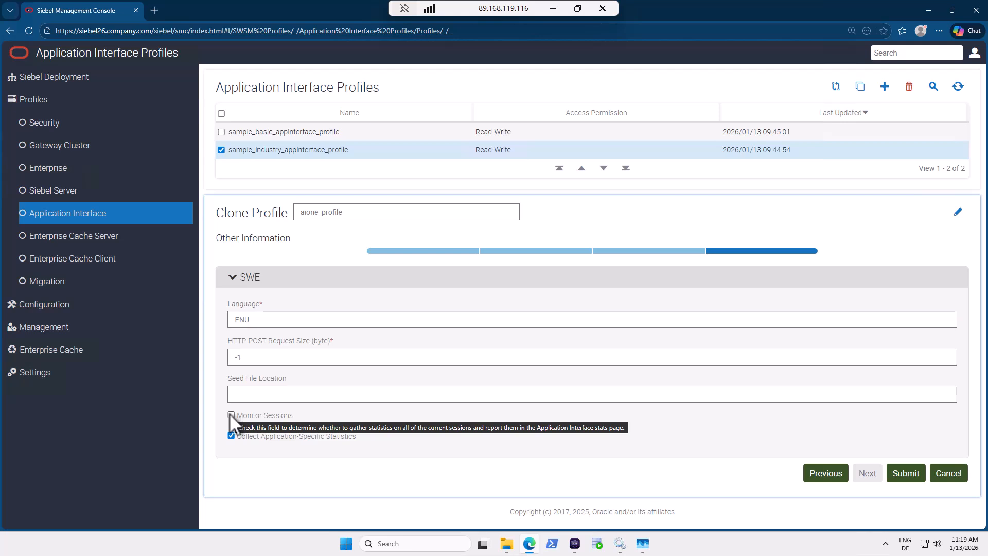
click(907, 475)
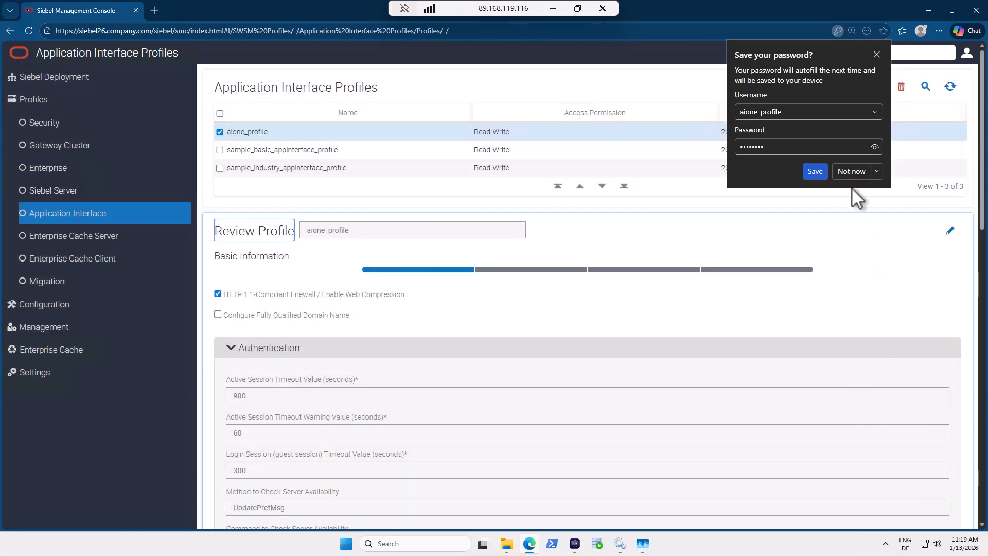
click(852, 172)
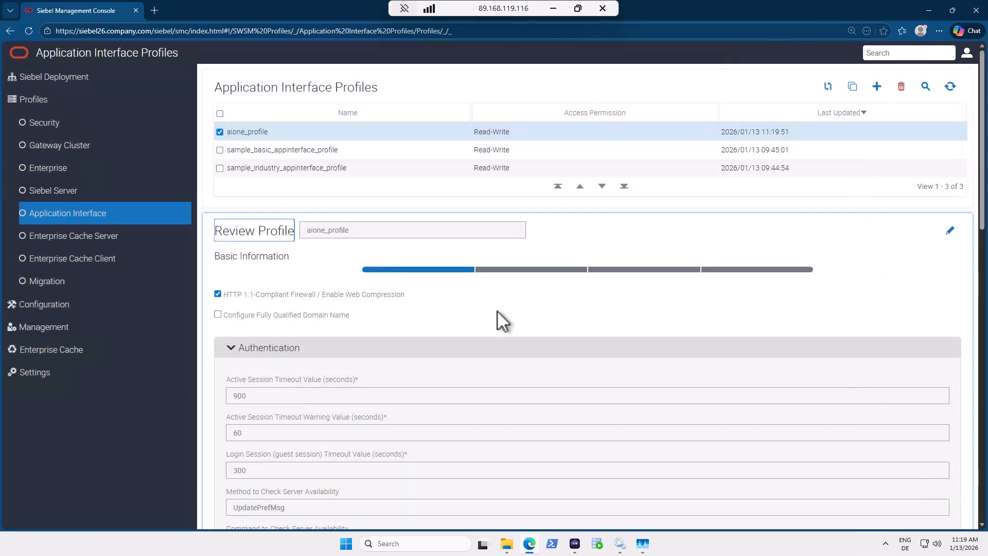
Start a new Application Interface deployment under Siebel Deployment with host siebel26.company.com:443.
click(57, 79)
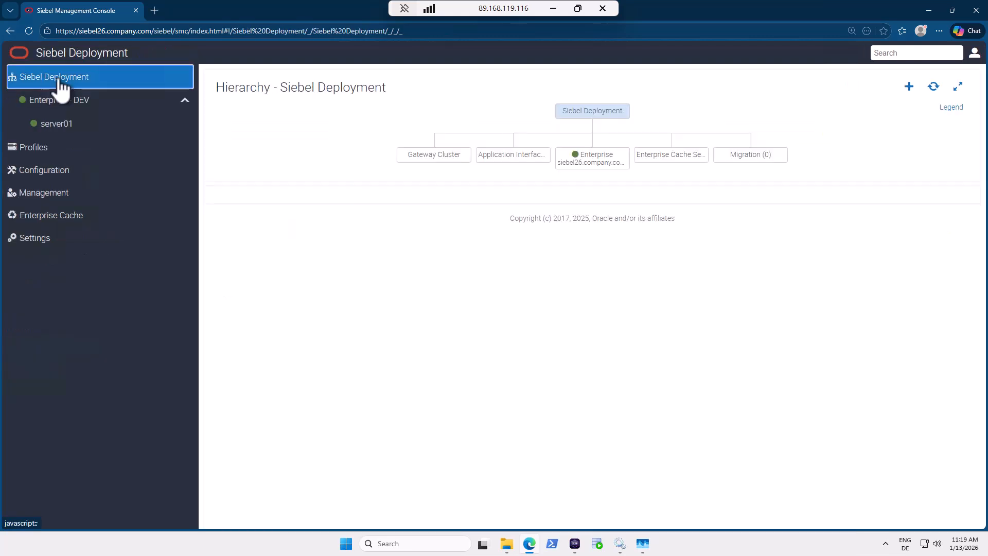
click(910, 88)
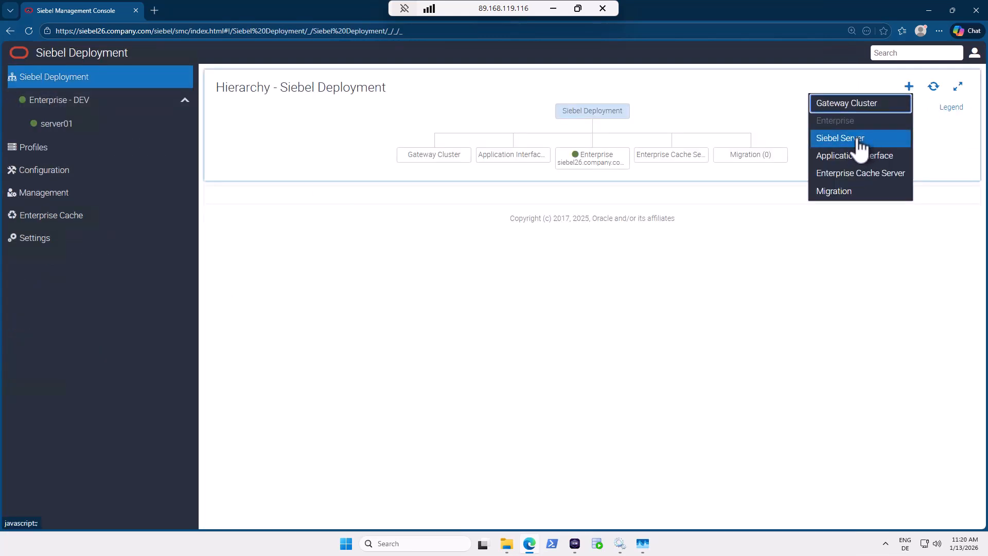
click(853, 157)
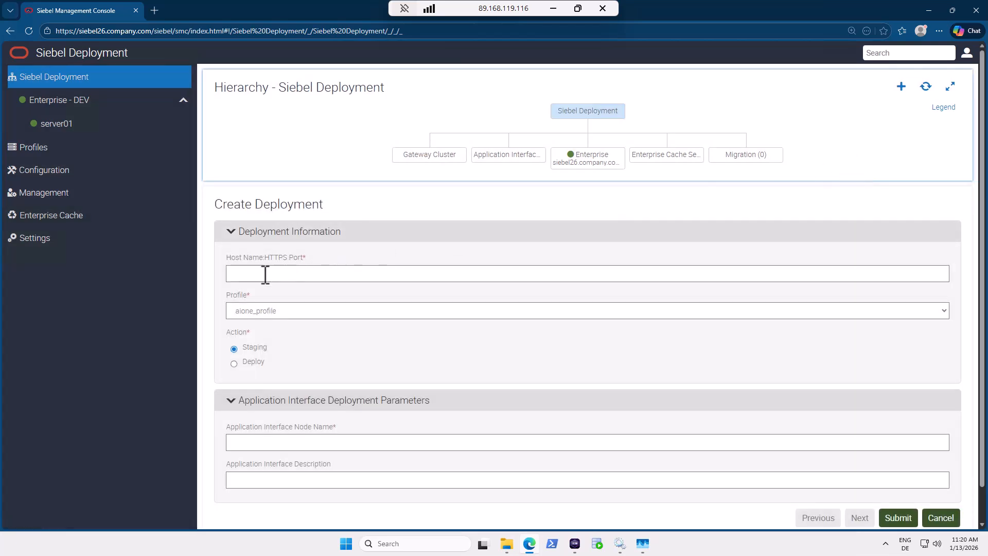
click(265, 275)
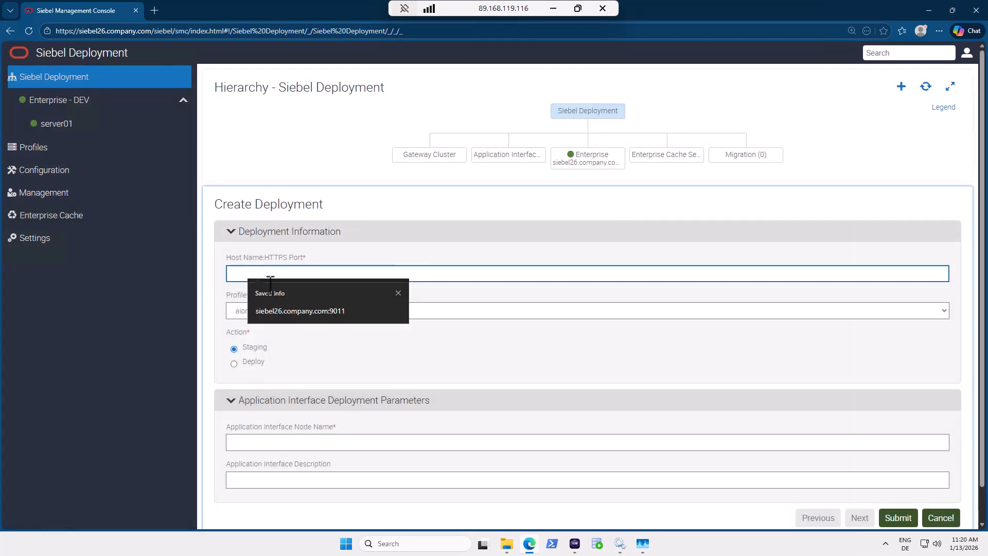
click(285, 312)
drag(311, 274, 315, 274)
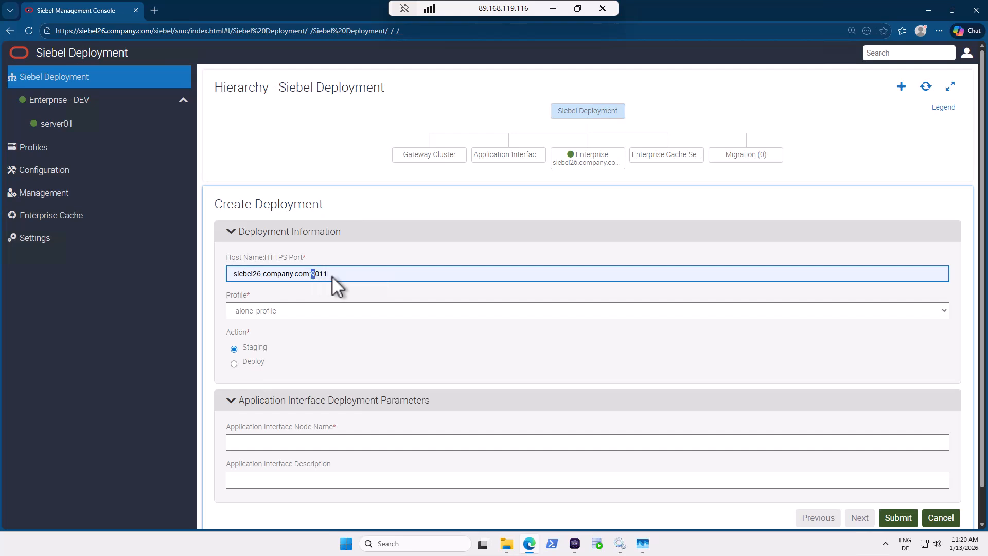
text(443)
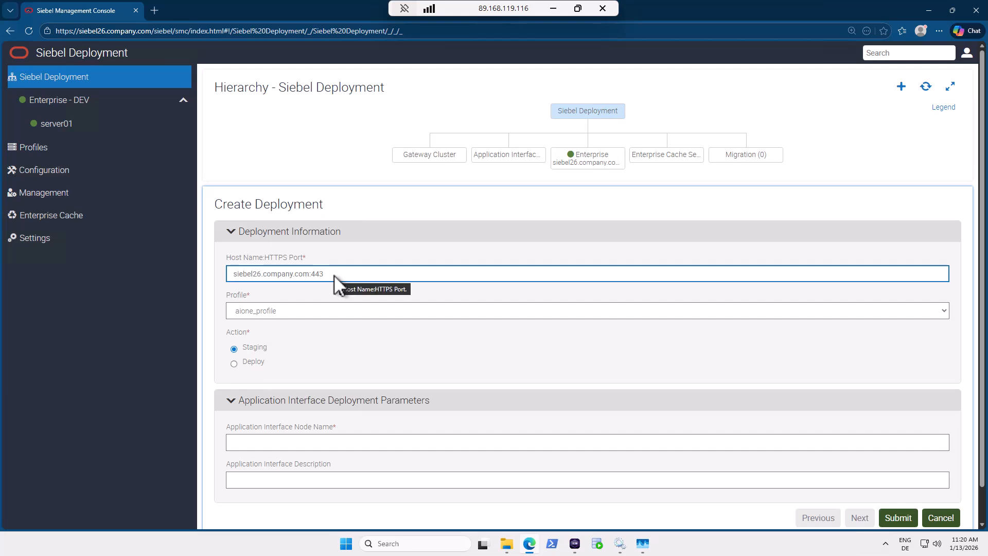
Use aione_profile with Deploy action, node AI_ONE, description 'AI One', and submit.
click(295, 310)
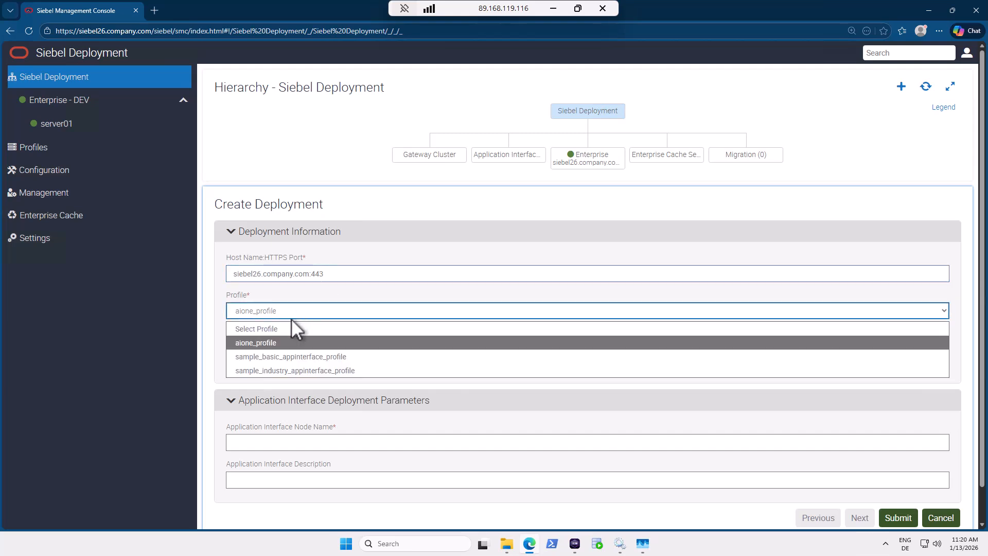
click(285, 343)
click(252, 362)
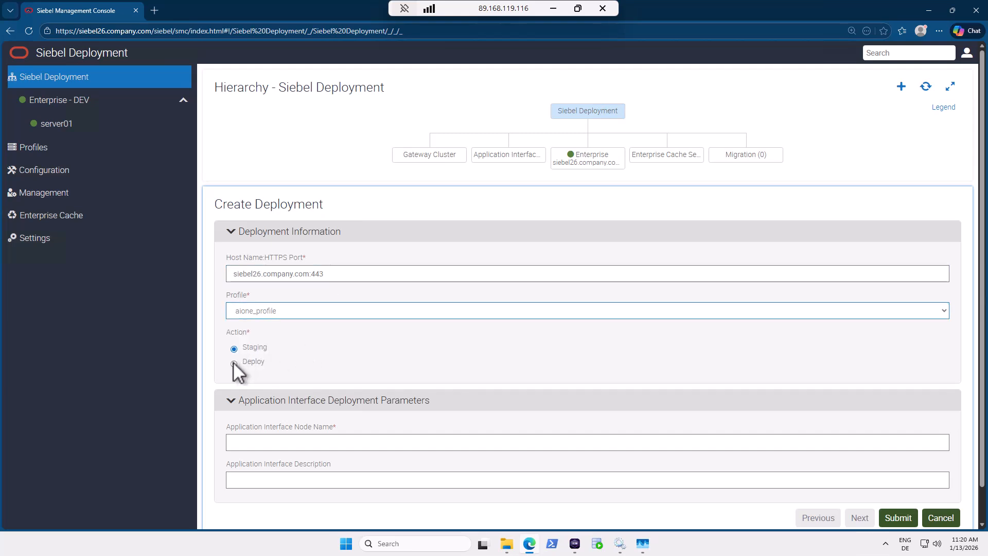
click(270, 441)
text(A)
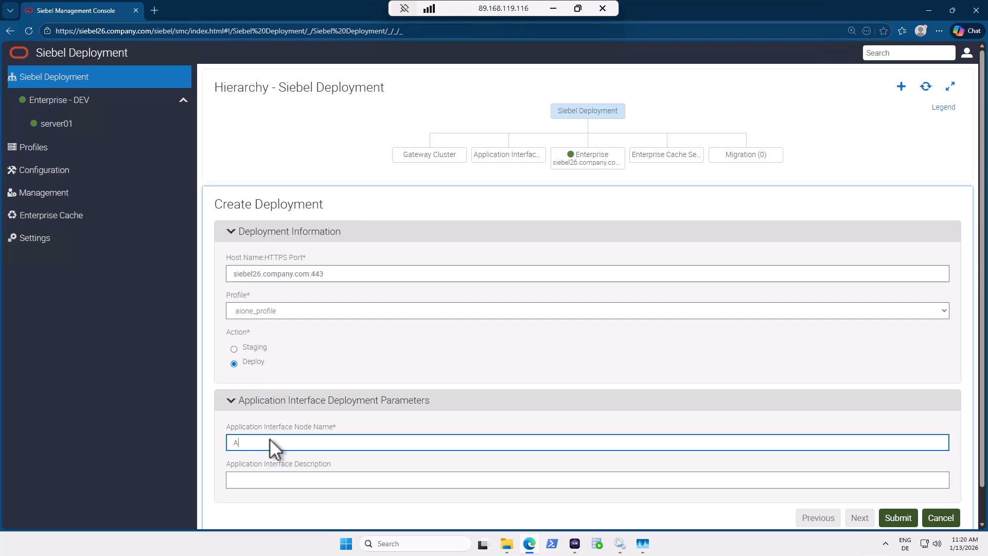
text(I_ONE)
key(Tab)
text(AI One)
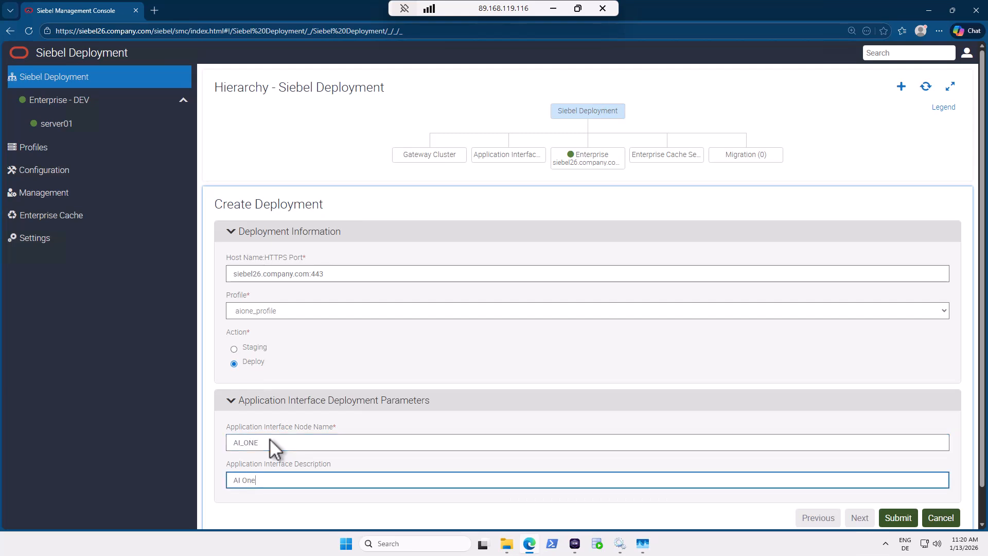
scroll(937, 463, down, 1)
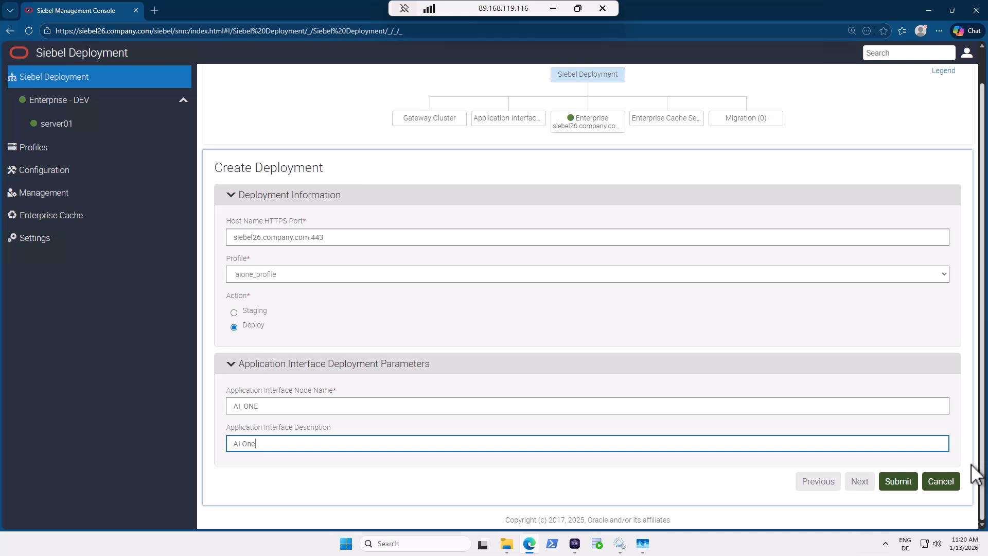
click(898, 483)
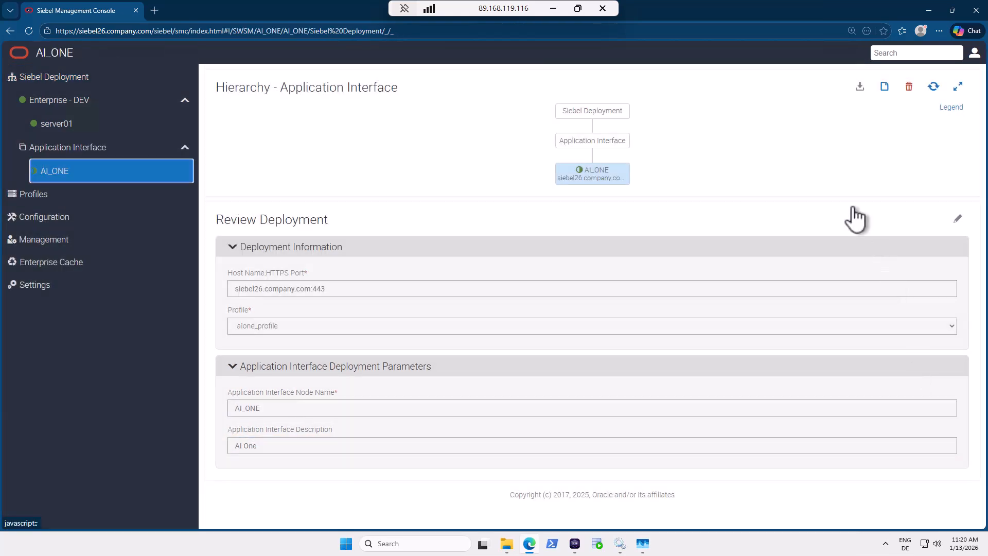
click(935, 88)
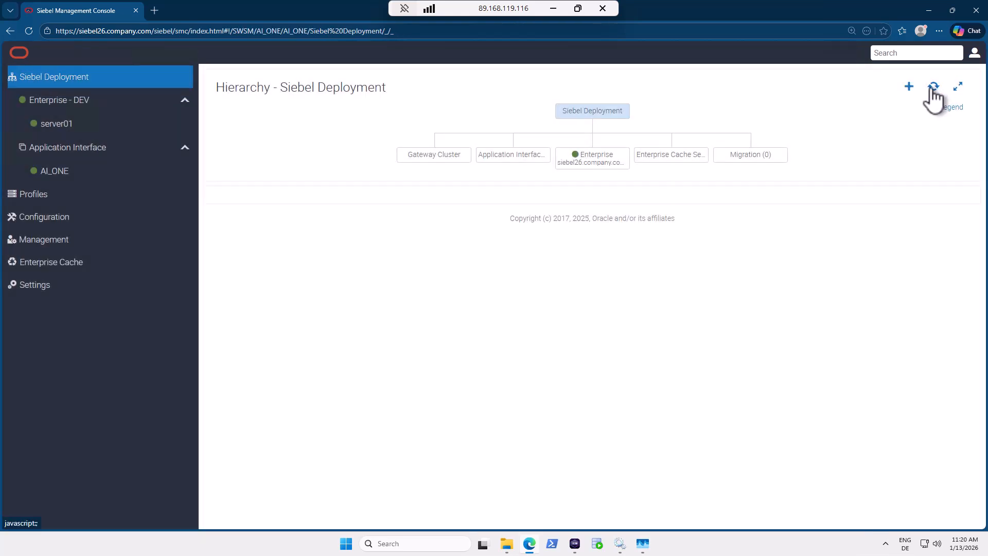
click(51, 175)
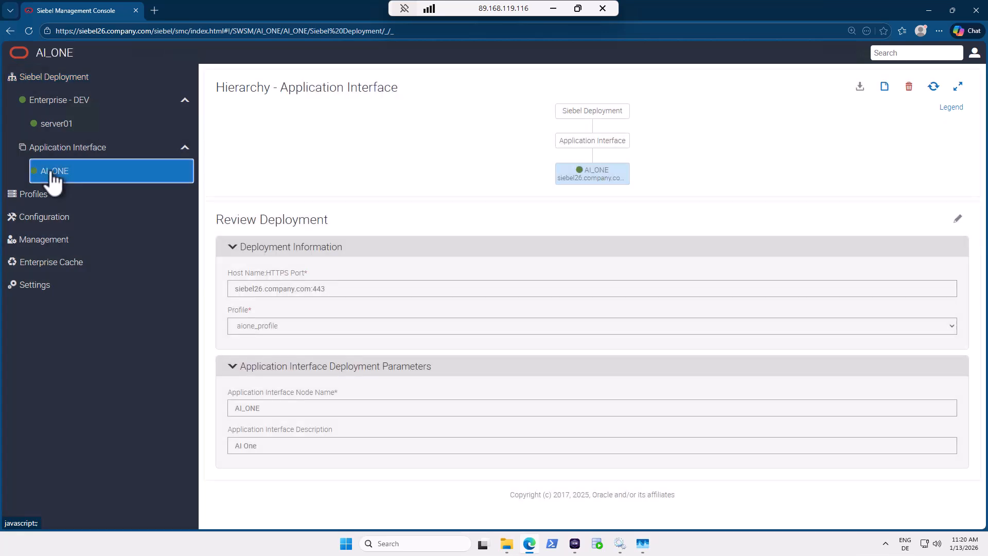
click(125, 31)
click(81, 31)
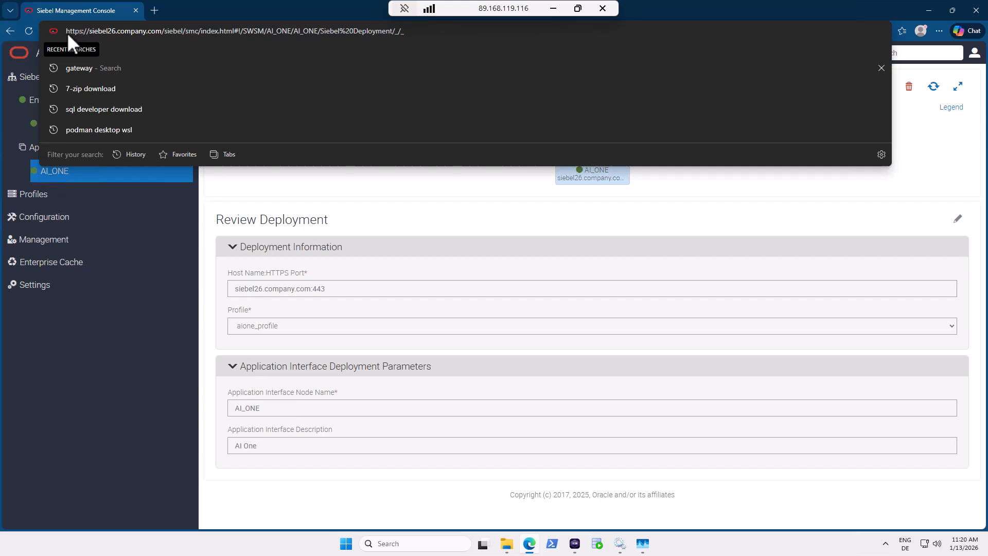
drag(66, 32, 176, 33)
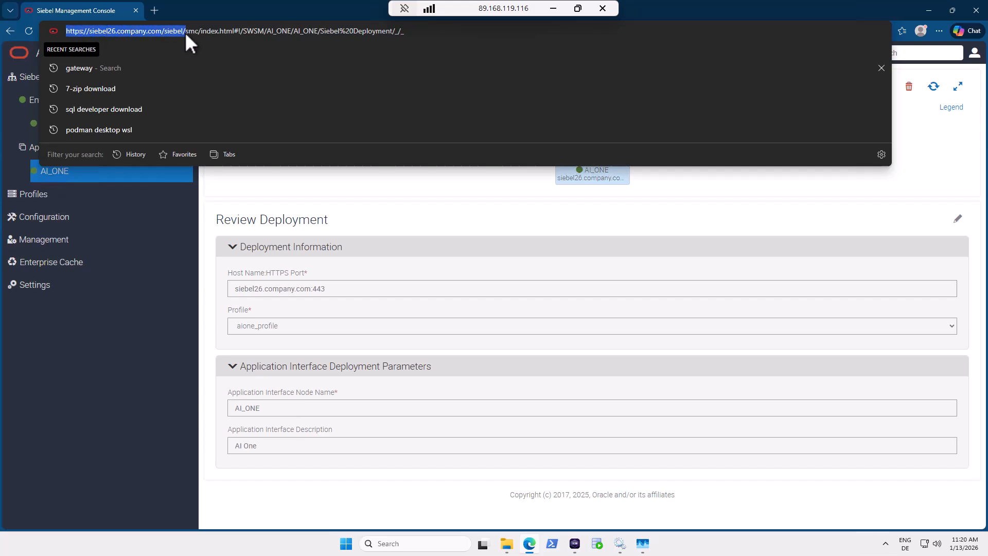
click(152, 8)
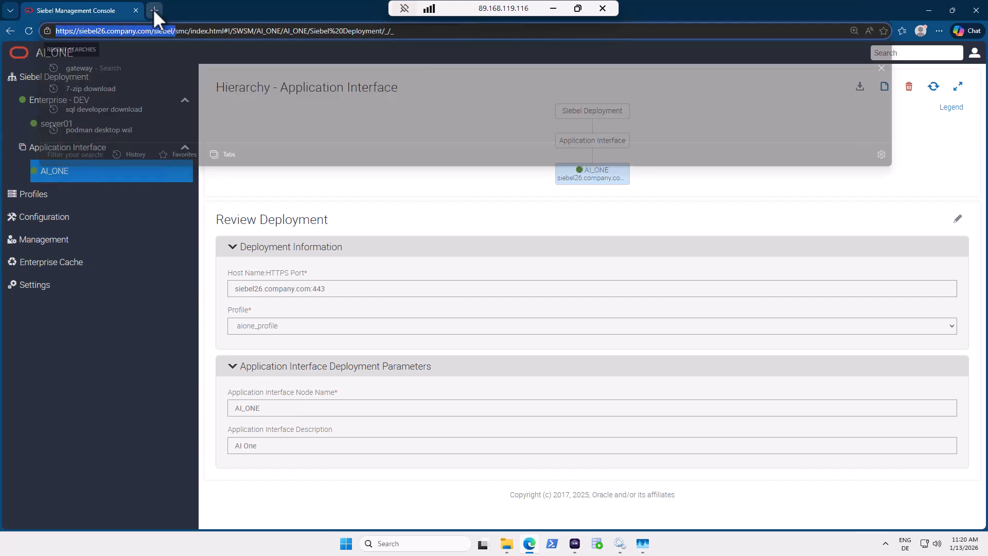
key(ctrl+v)
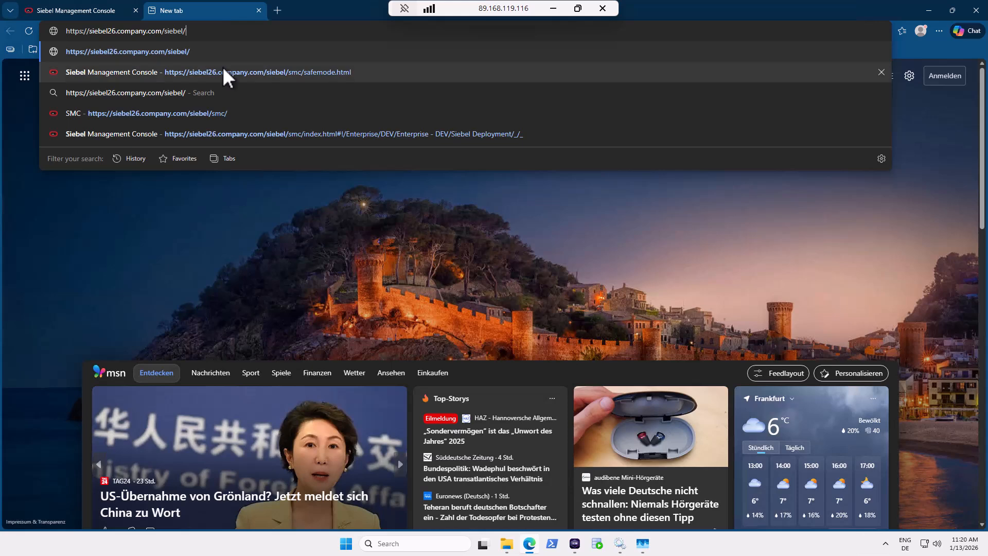
text(a)
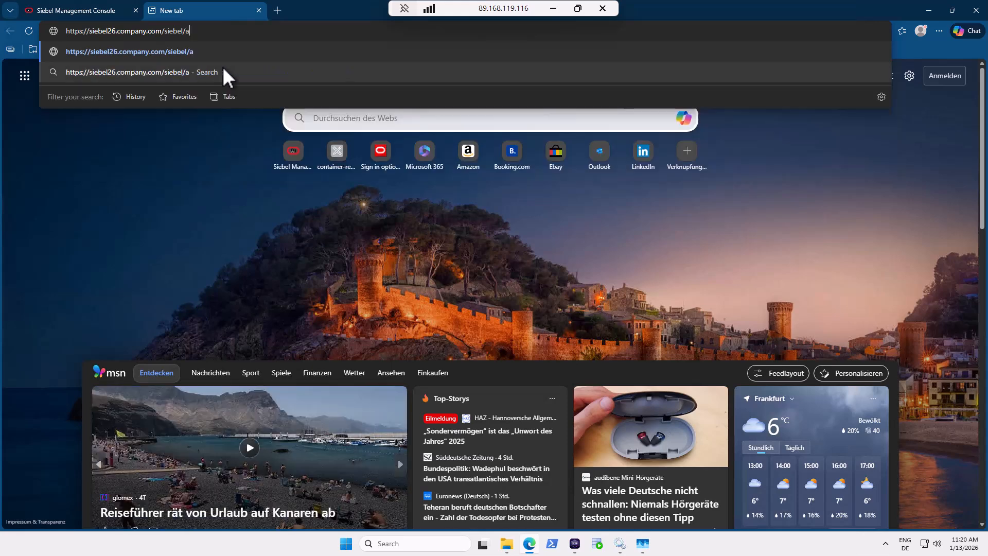
text(pp/callcenter)
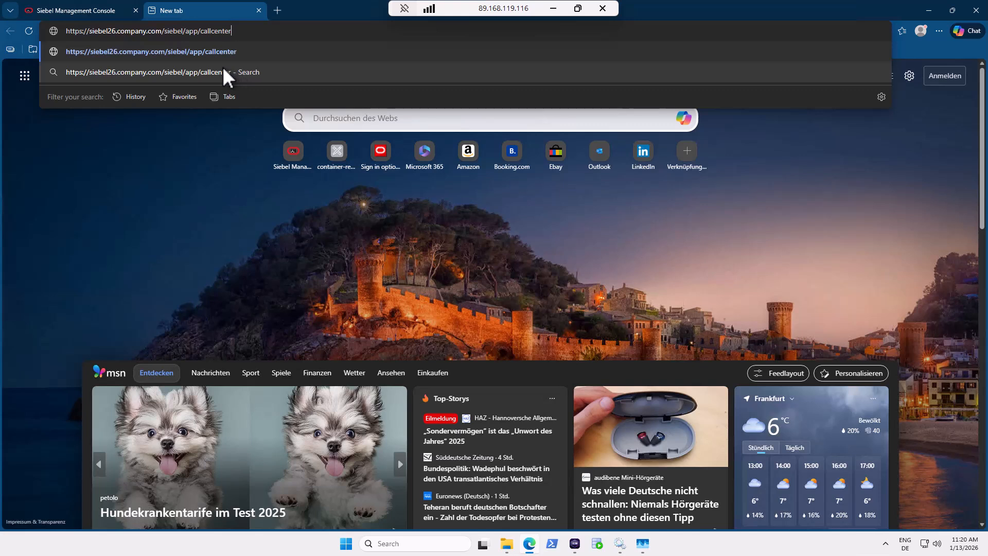
text(/enu)
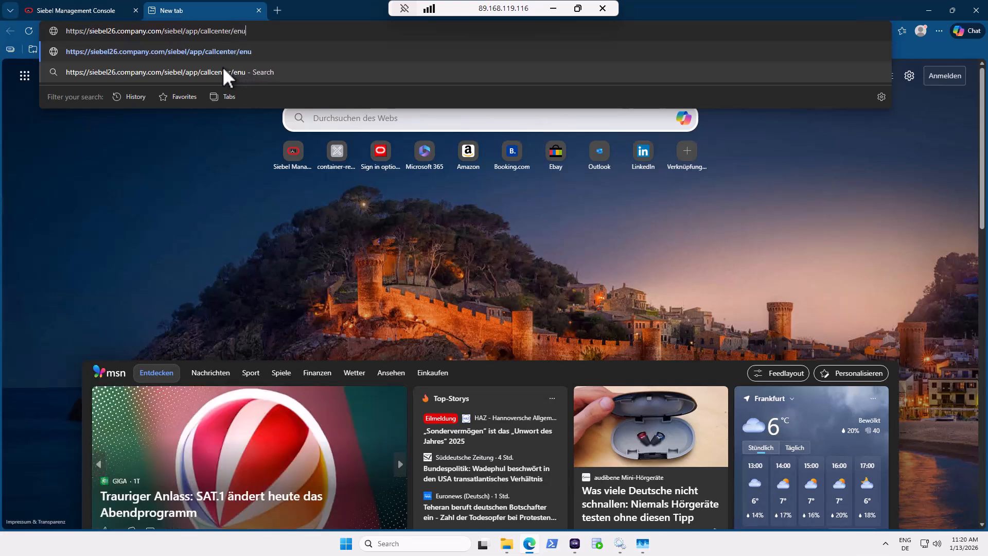
key(Return)
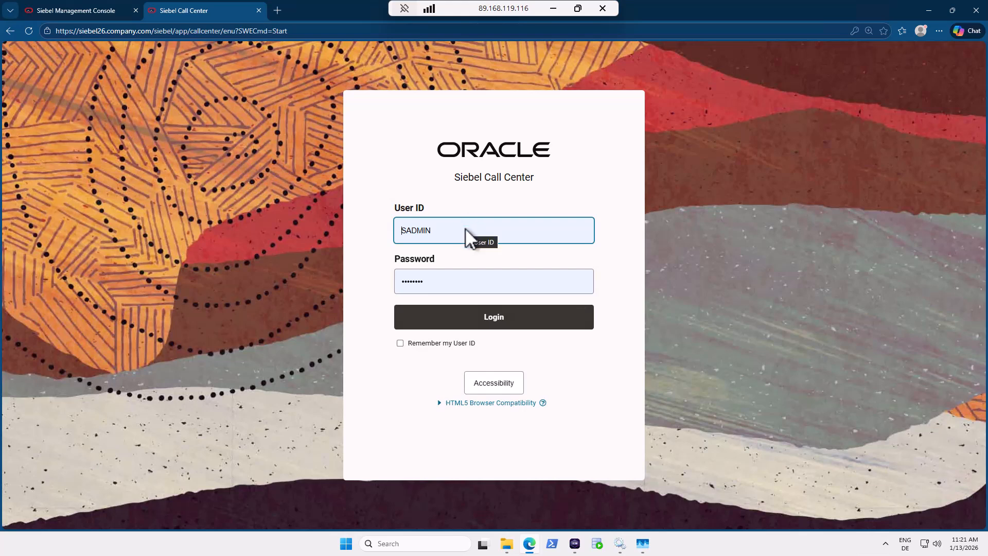
Log in to Siebel Call Center and reach the Web Call Center Home page.
click(497, 323)
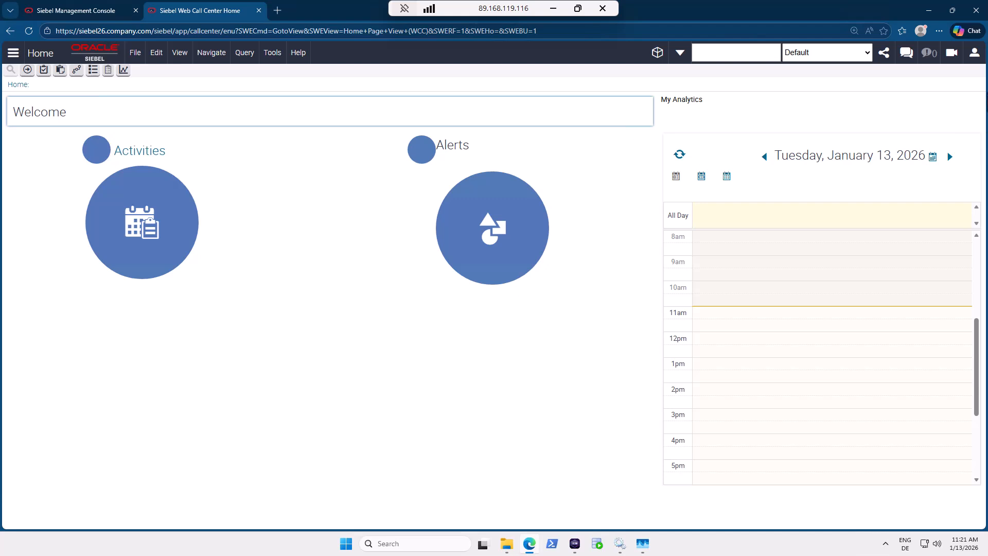
Save Tab navigation control and the Redwood theme in User Preferences, then log out.
click(975, 53)
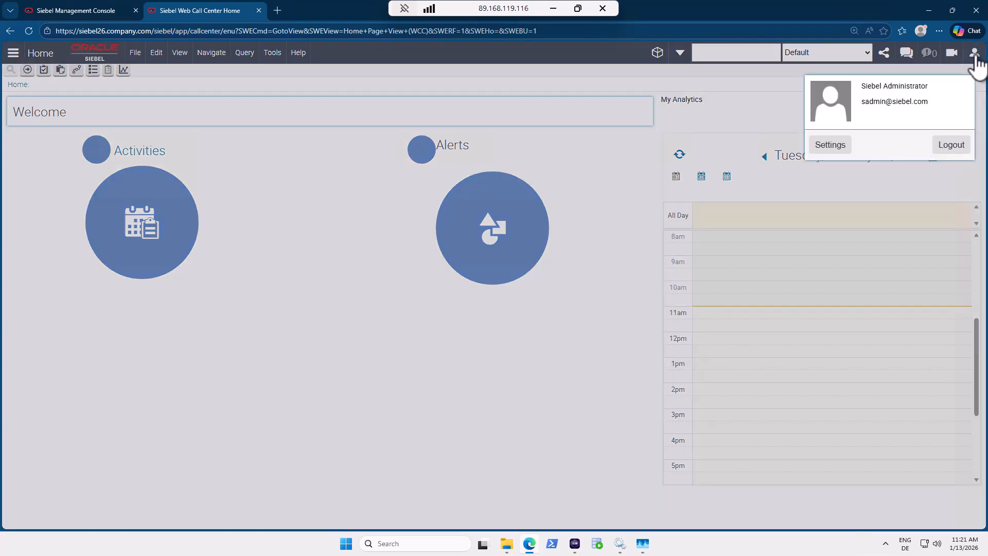
click(830, 145)
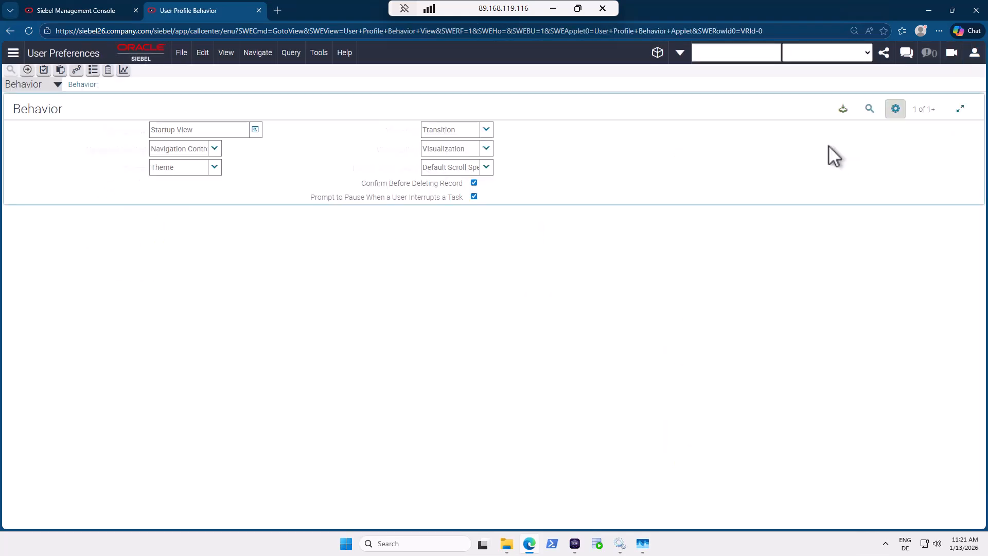
click(214, 149)
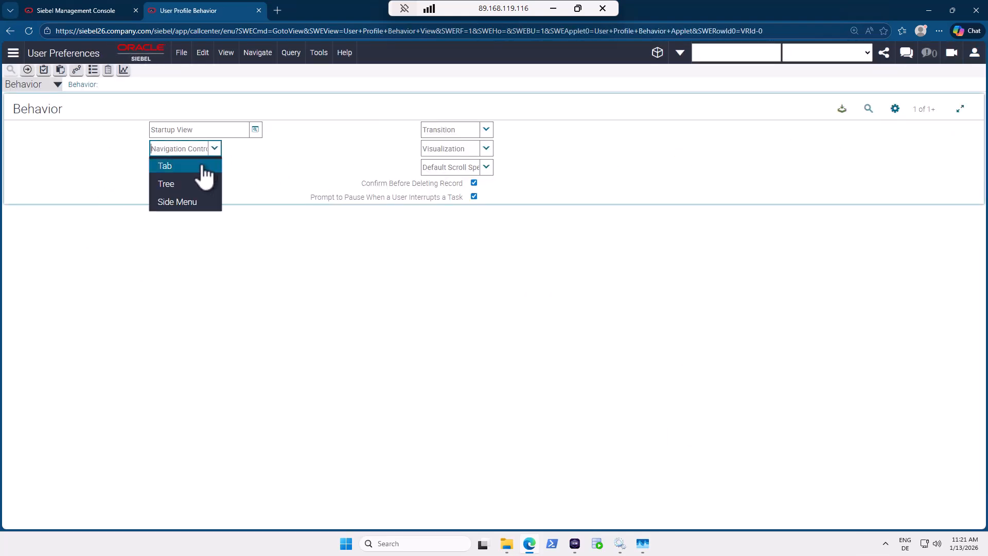
click(202, 166)
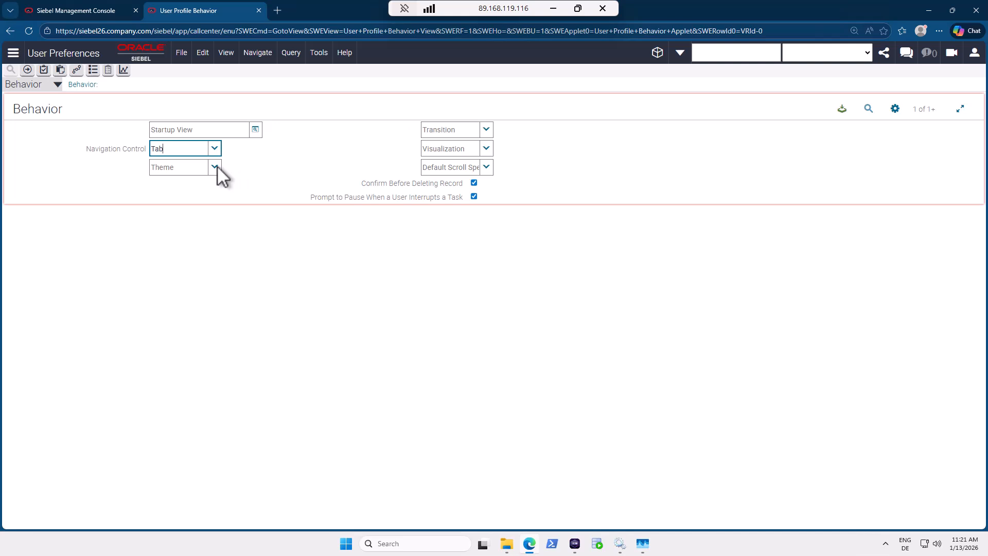
click(216, 167)
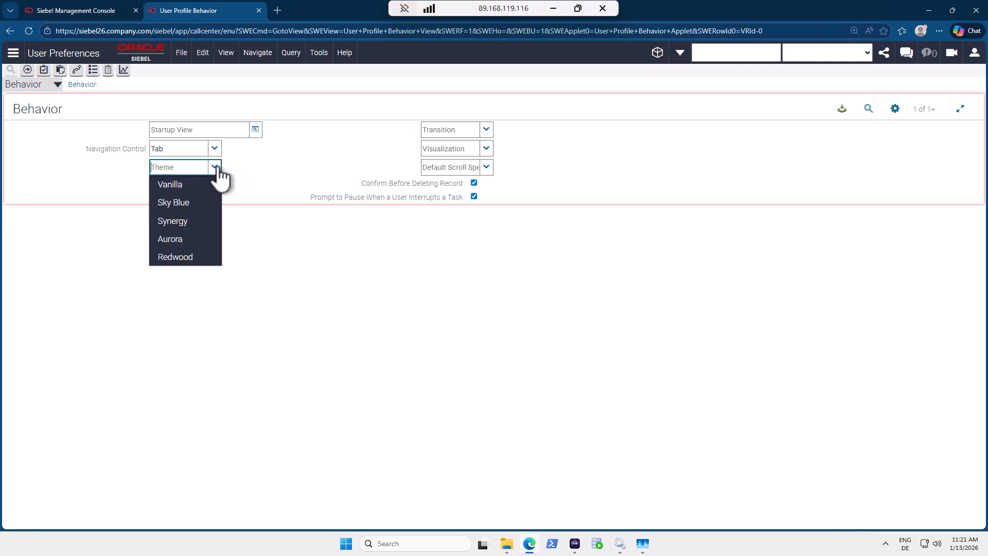
click(197, 265)
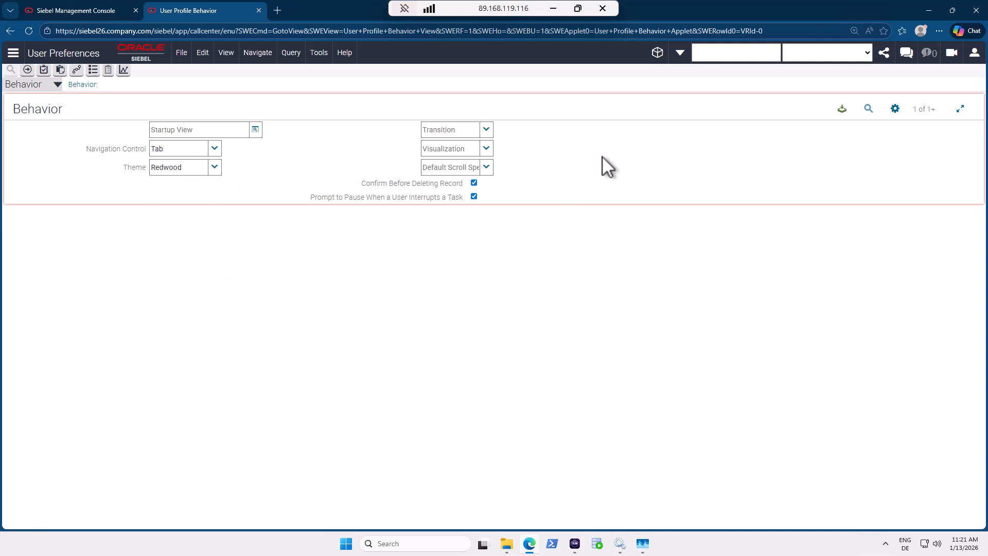
click(843, 110)
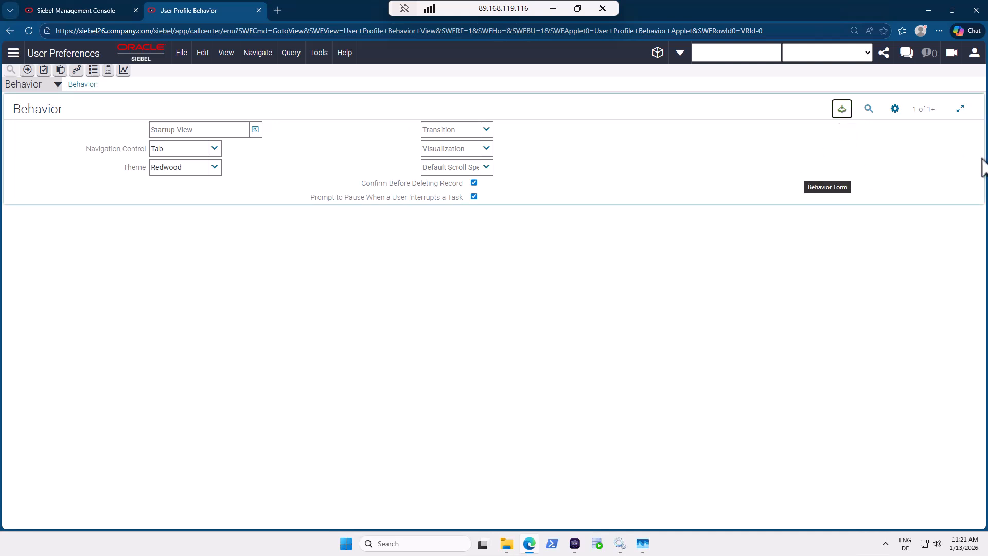
click(976, 55)
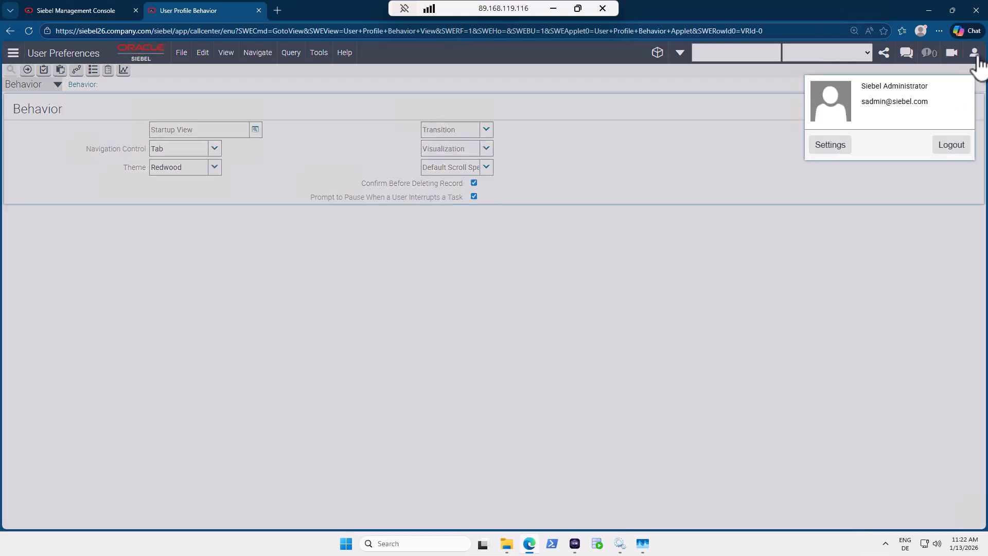
click(952, 148)
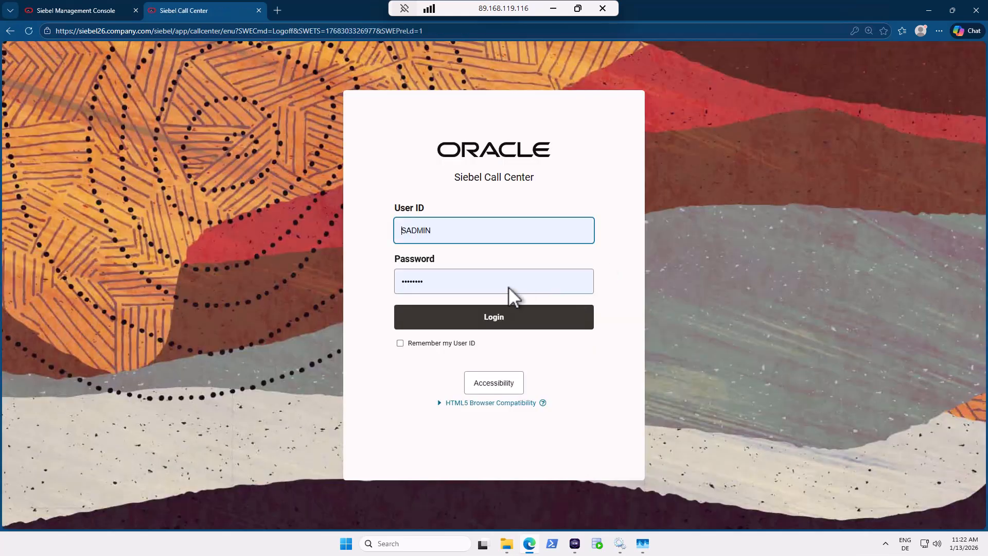
Log back into Siebel Call Center and show the Administration - Product Products list in Redwood.
click(494, 323)
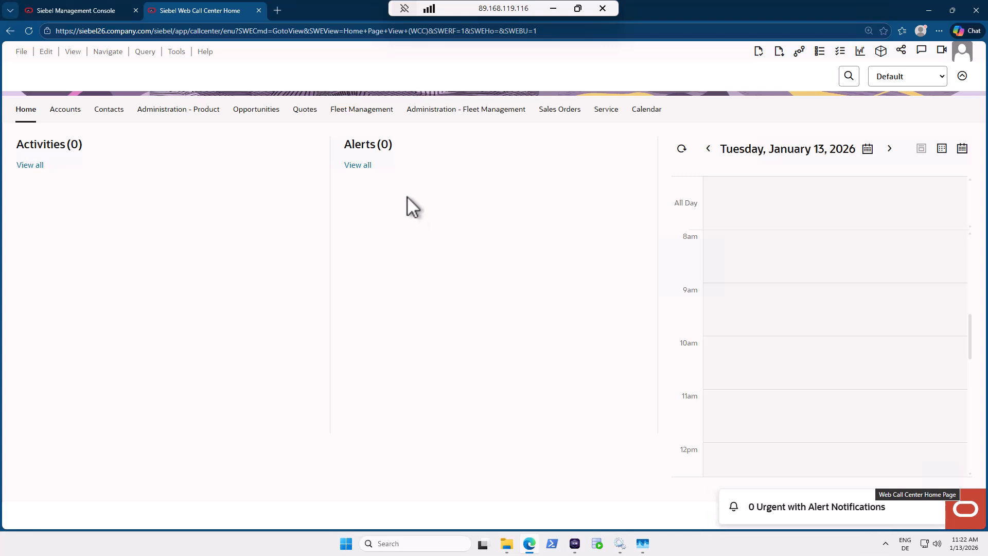
click(209, 111)
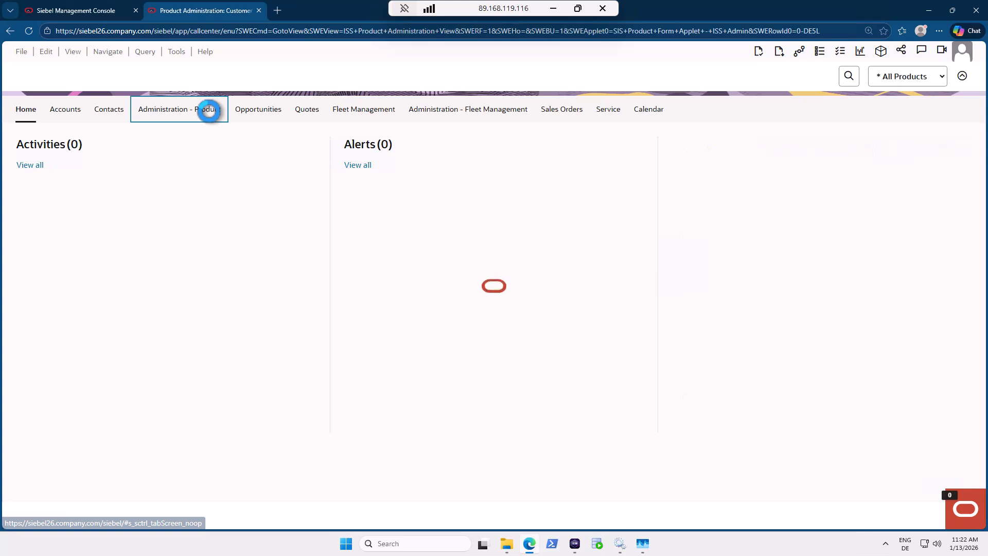
scroll(233, 208, up, 5)
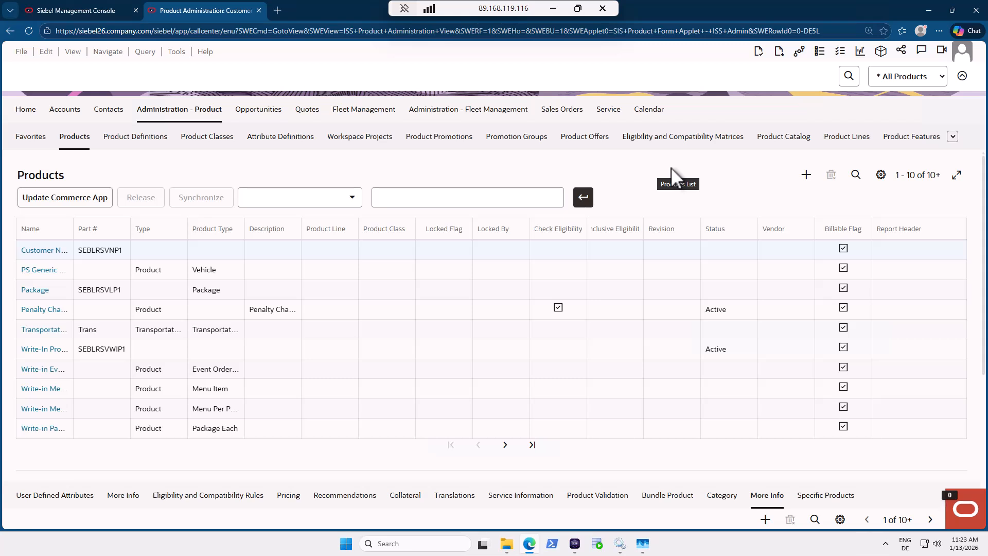
click(584, 491)
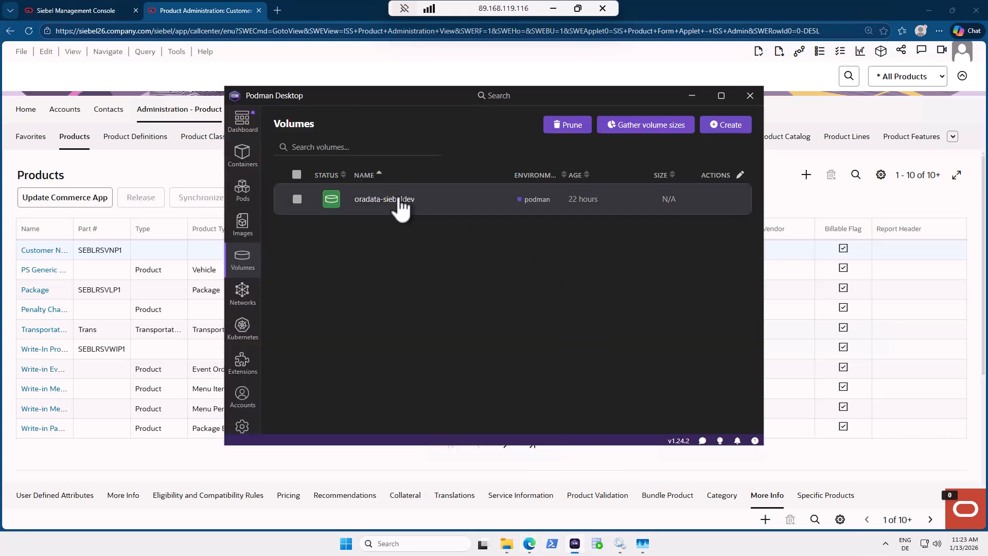
click(242, 153)
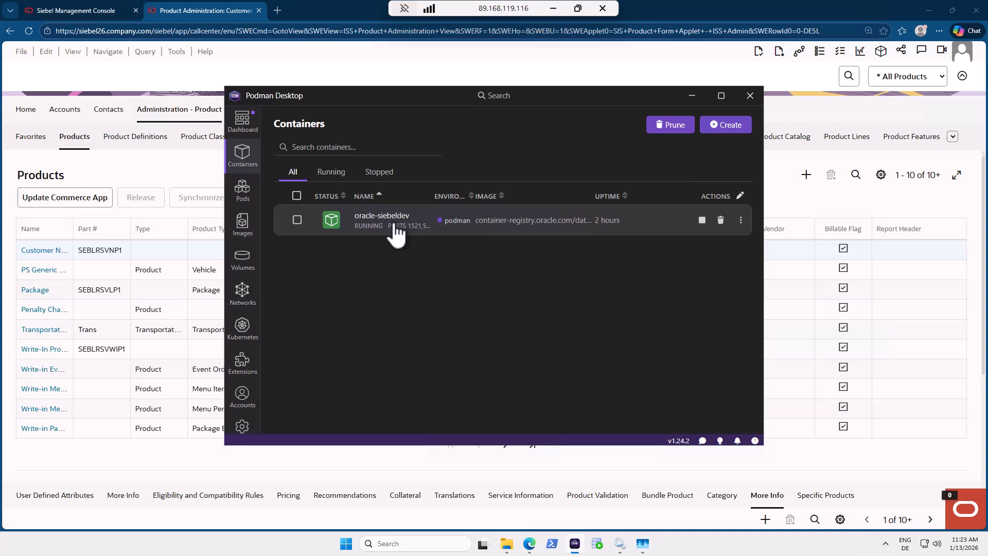
click(686, 97)
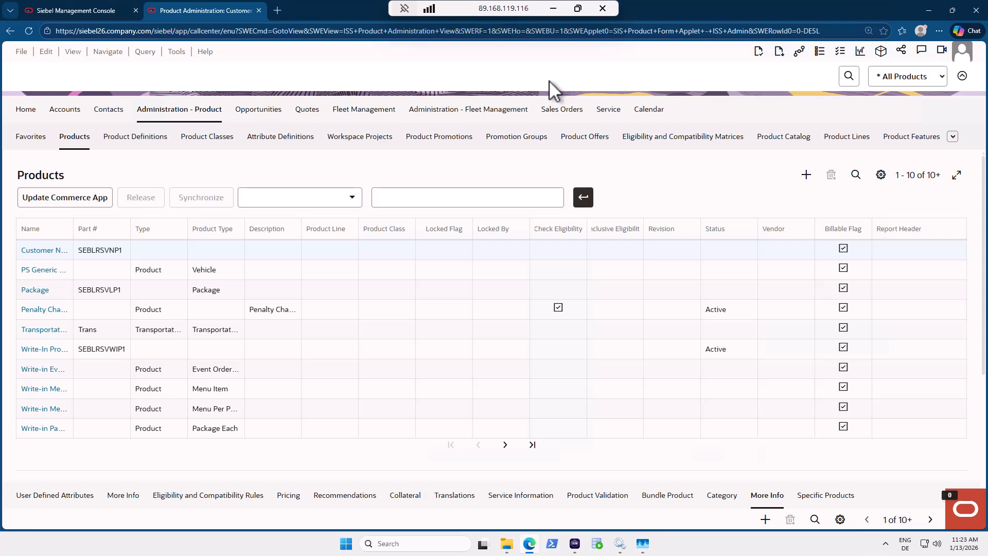